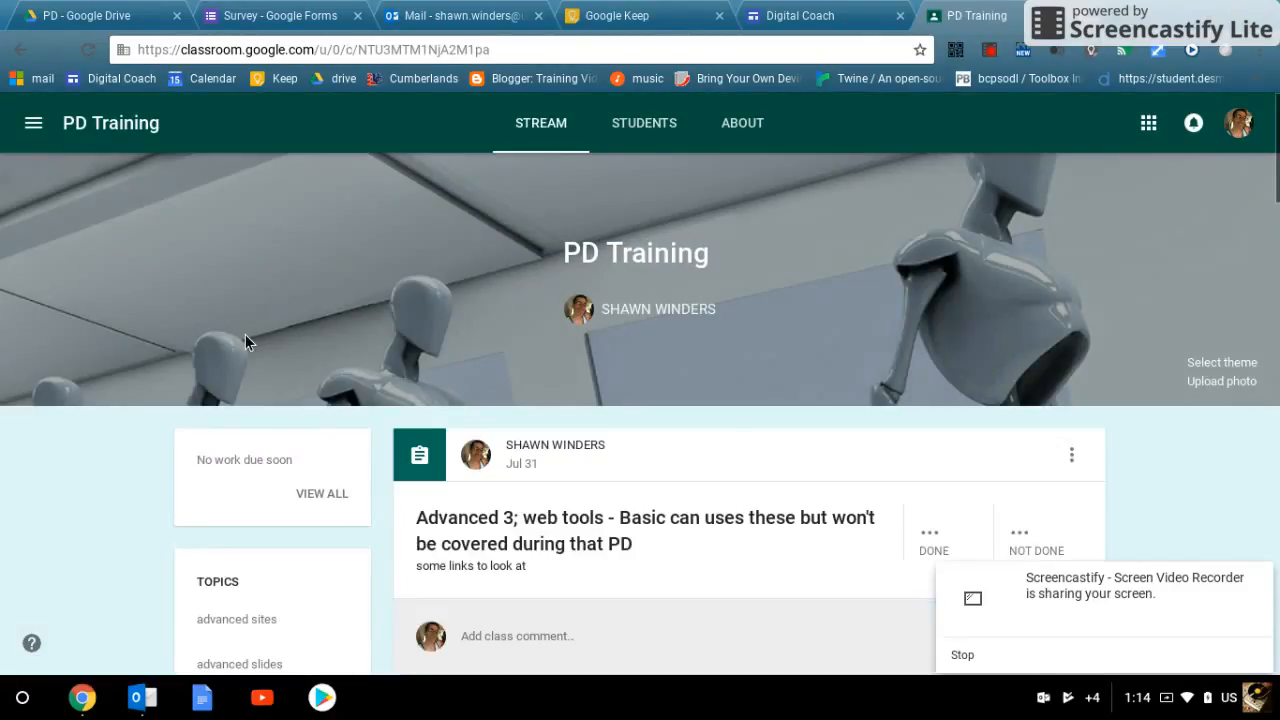
Step: Create a new assignment in the PD Training class titled "Worksheet1"
left_click(1260, 576)
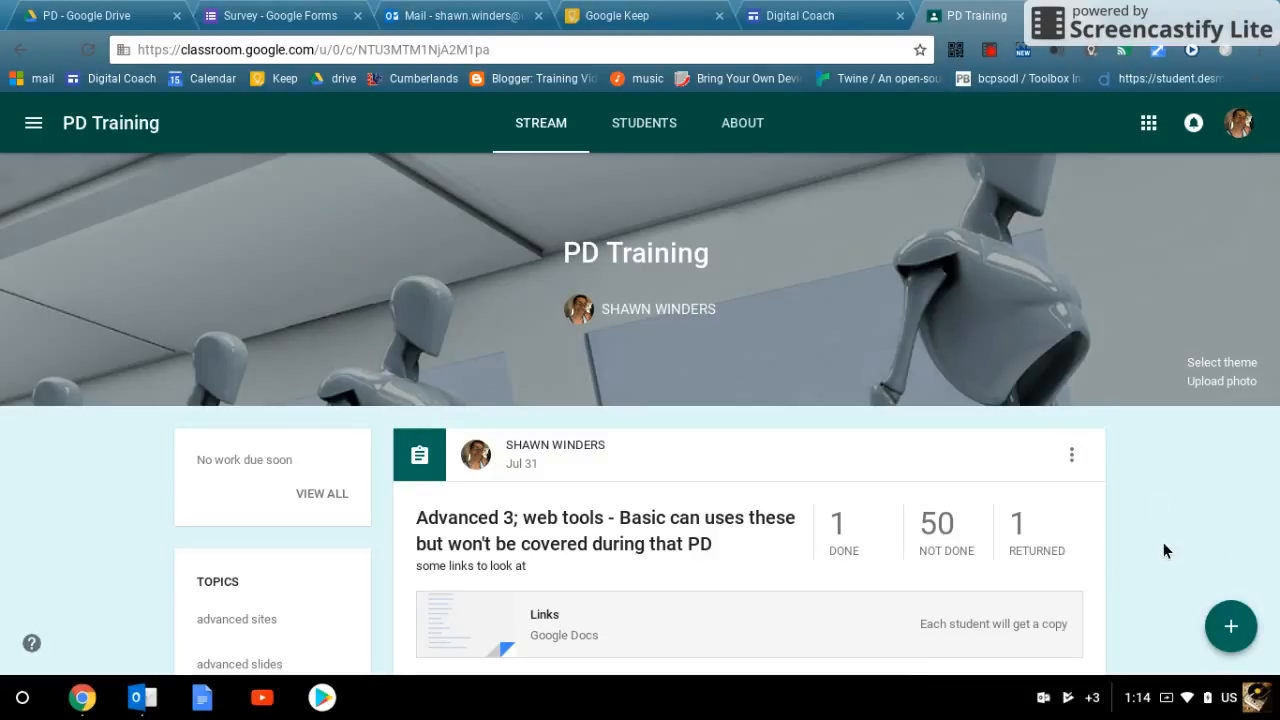
mouse_move(1231, 620)
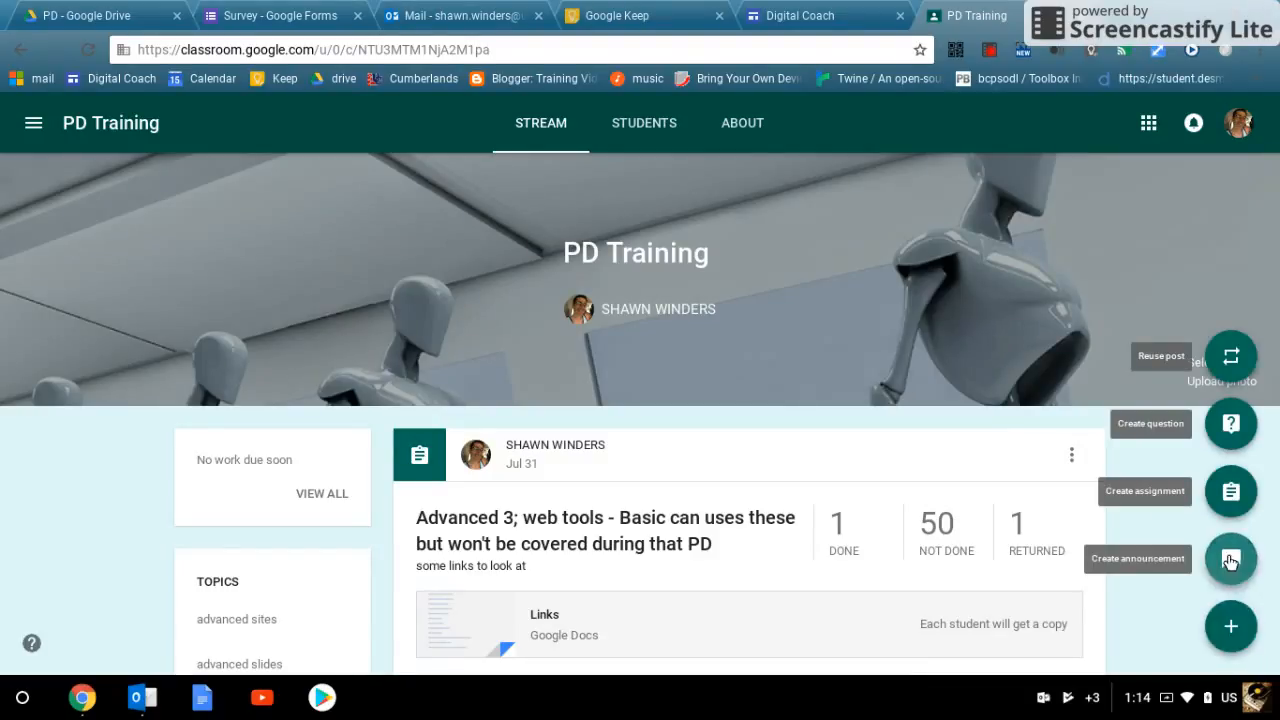
left_click(1231, 510)
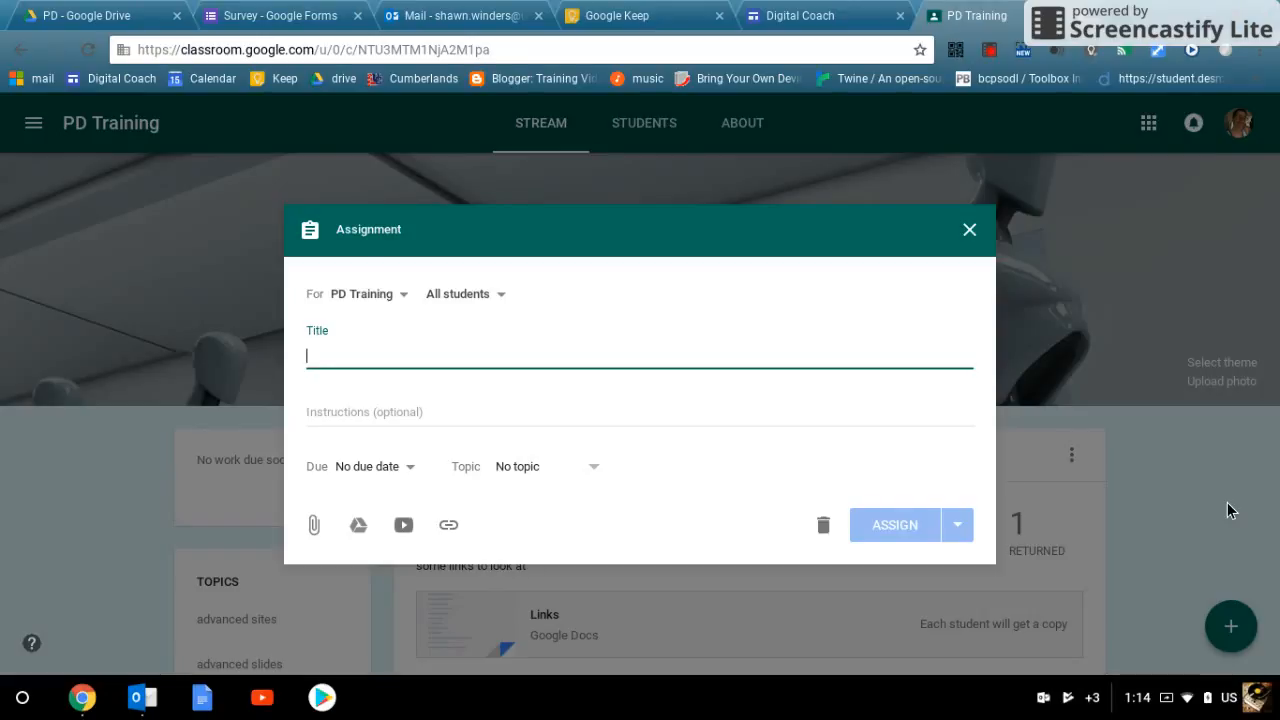
type("Worksh")
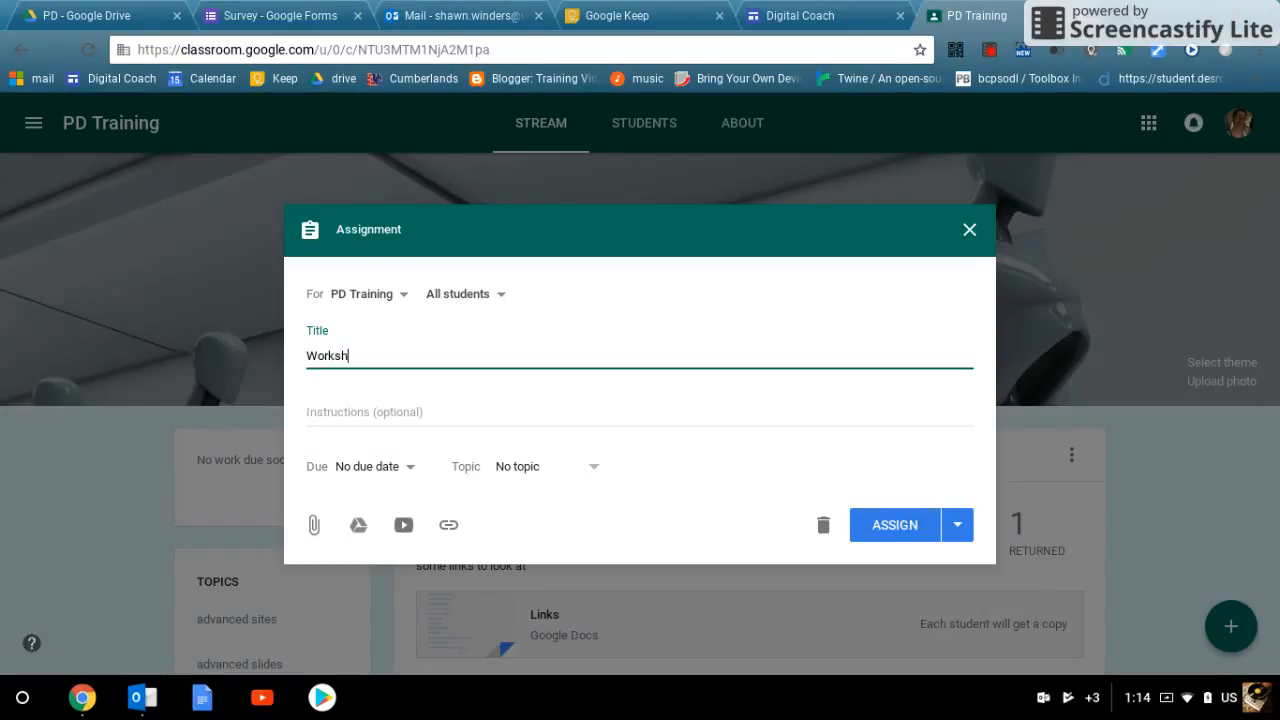
type("eet1")
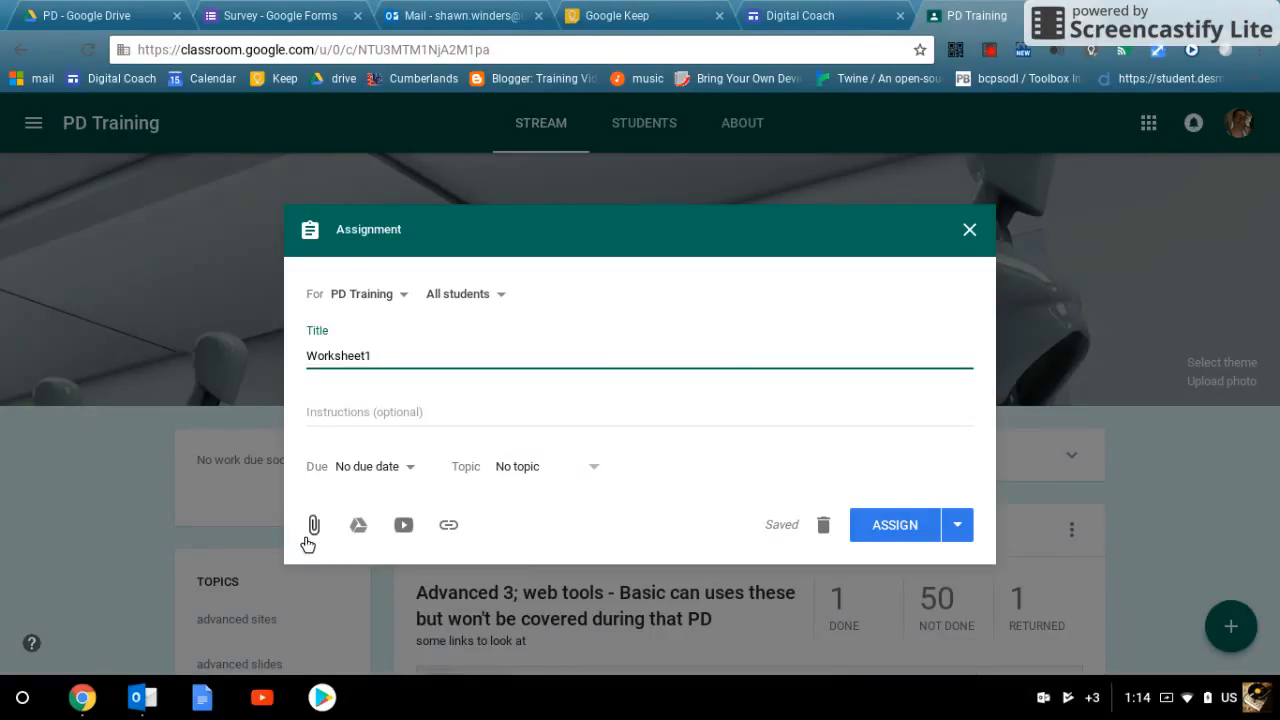
Step: Browse Google Drive for an attachment and open the PD folder inside the starred Digital Coach folder
left_click(358, 527)
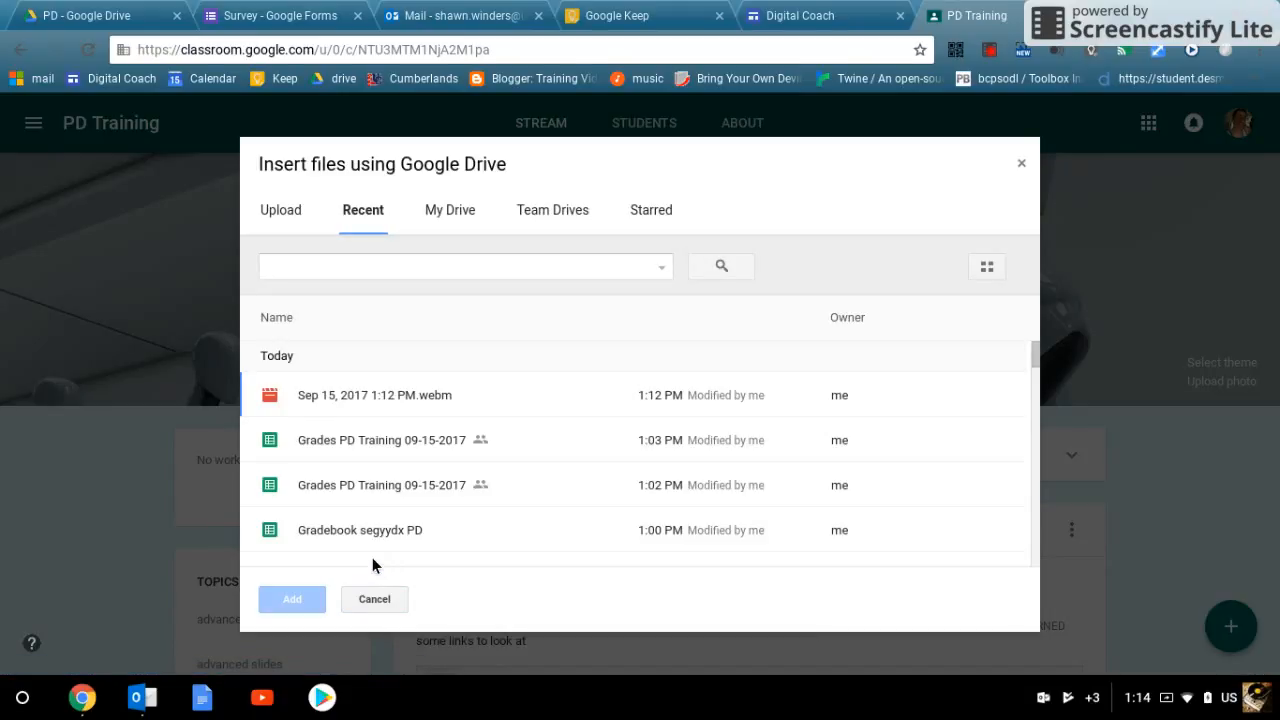
left_click(446, 214)
left_click(645, 209)
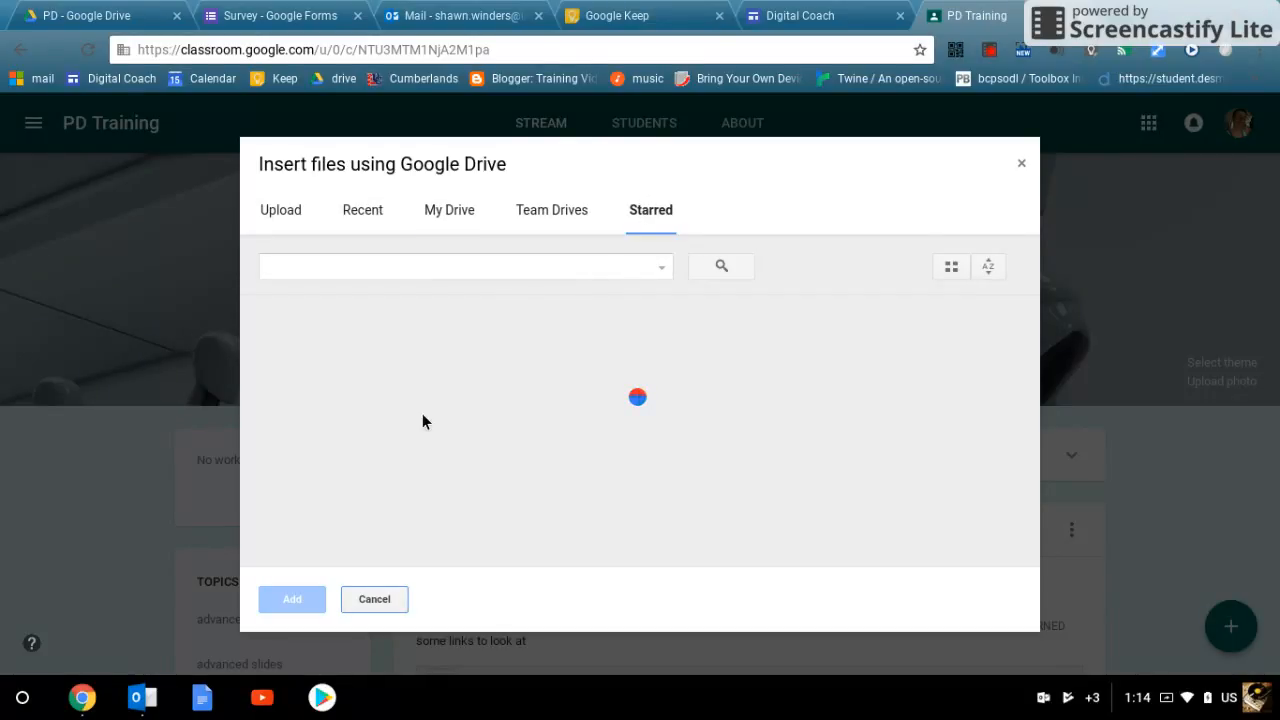
left_click(321, 503)
double_click(321, 500)
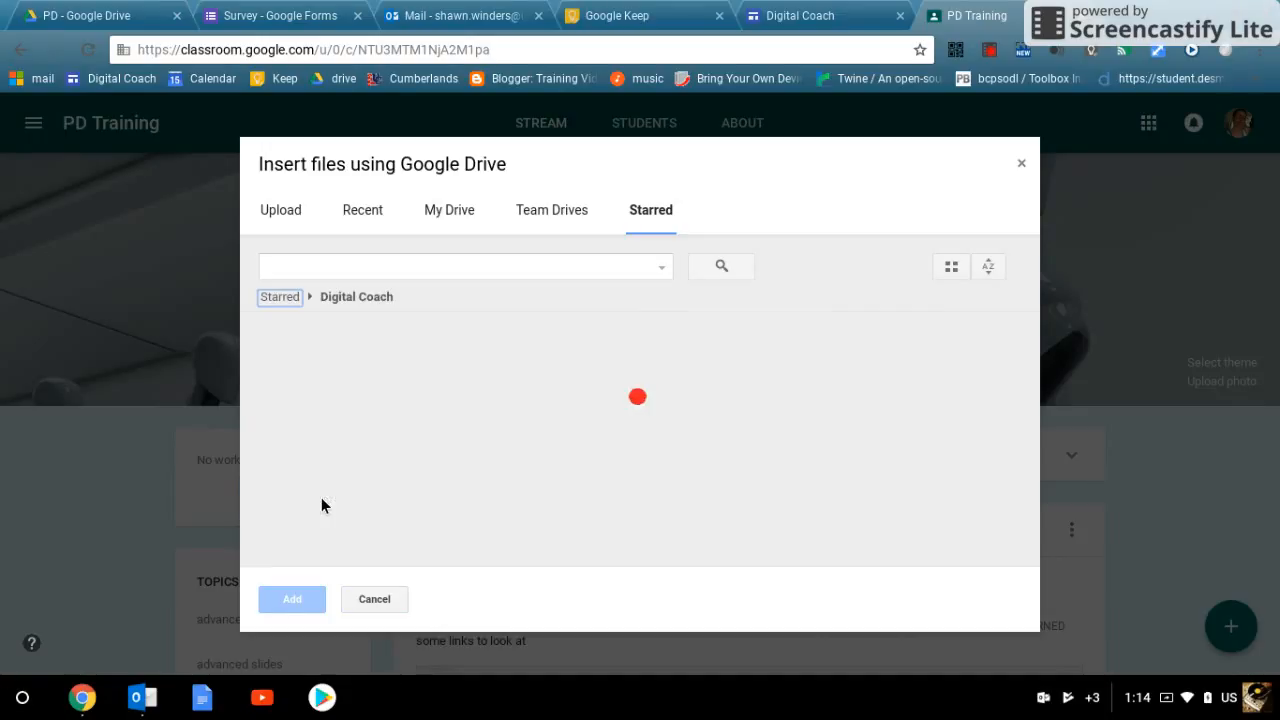
scroll(321, 533, "down", 3)
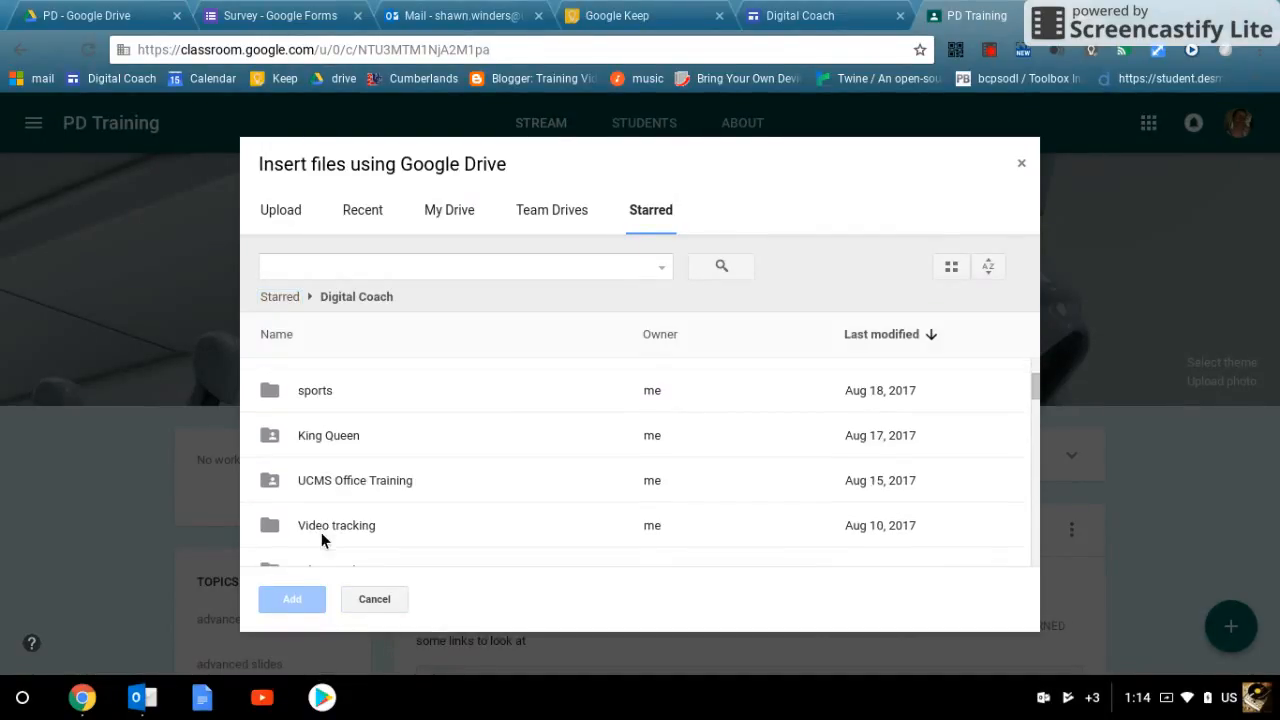
double_click(298, 482)
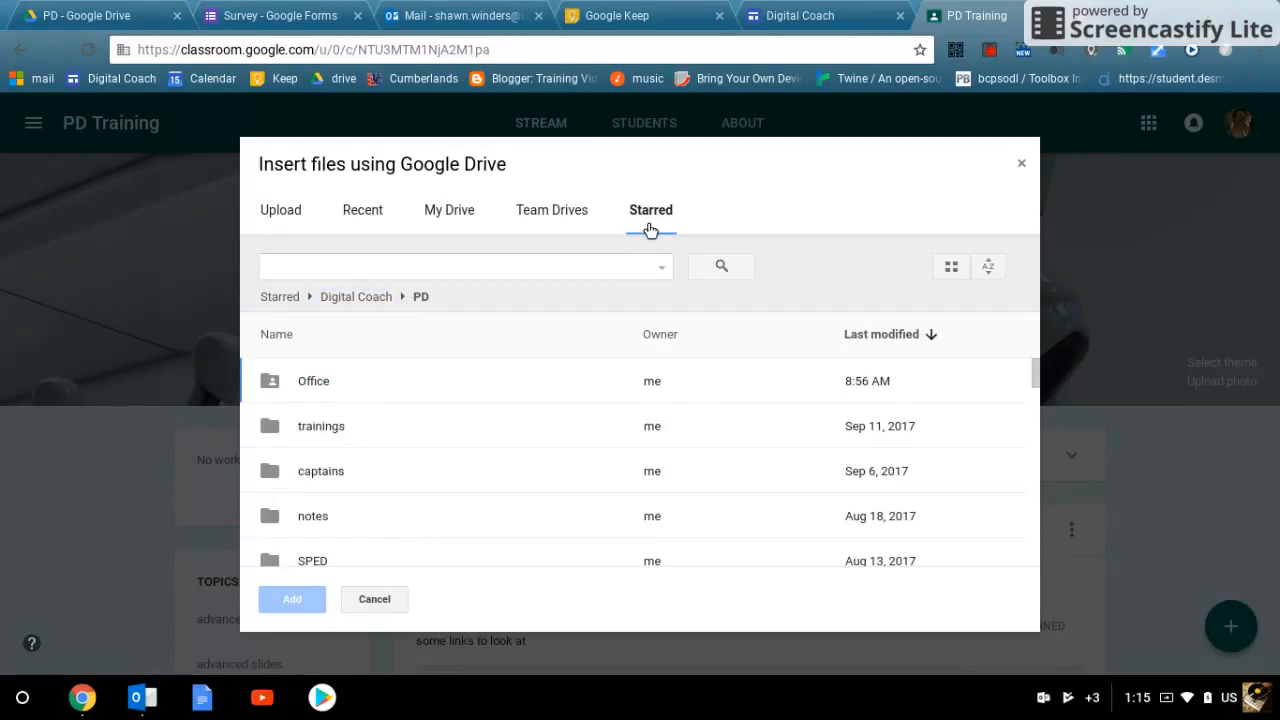
Step: Attach the "Today for lunch" document to the assignment and have a copy made for each student
scroll(352, 453, "down", 5)
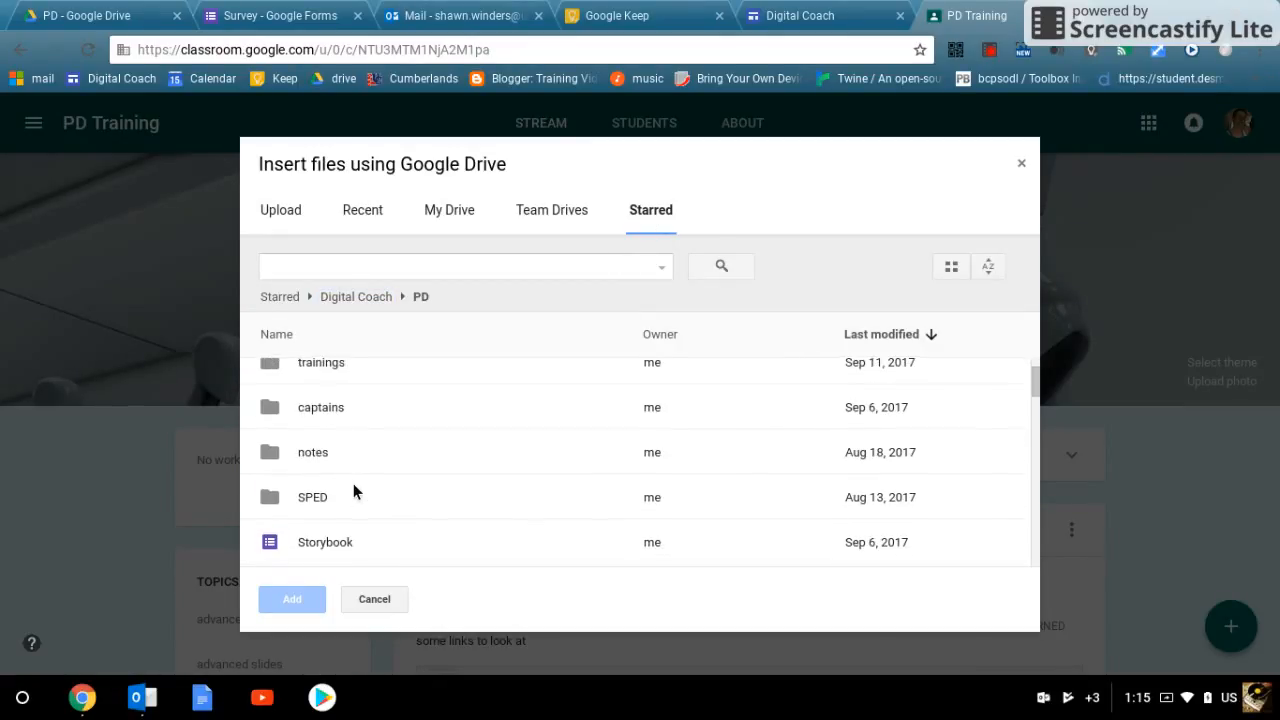
scroll(353, 490, "down", 2)
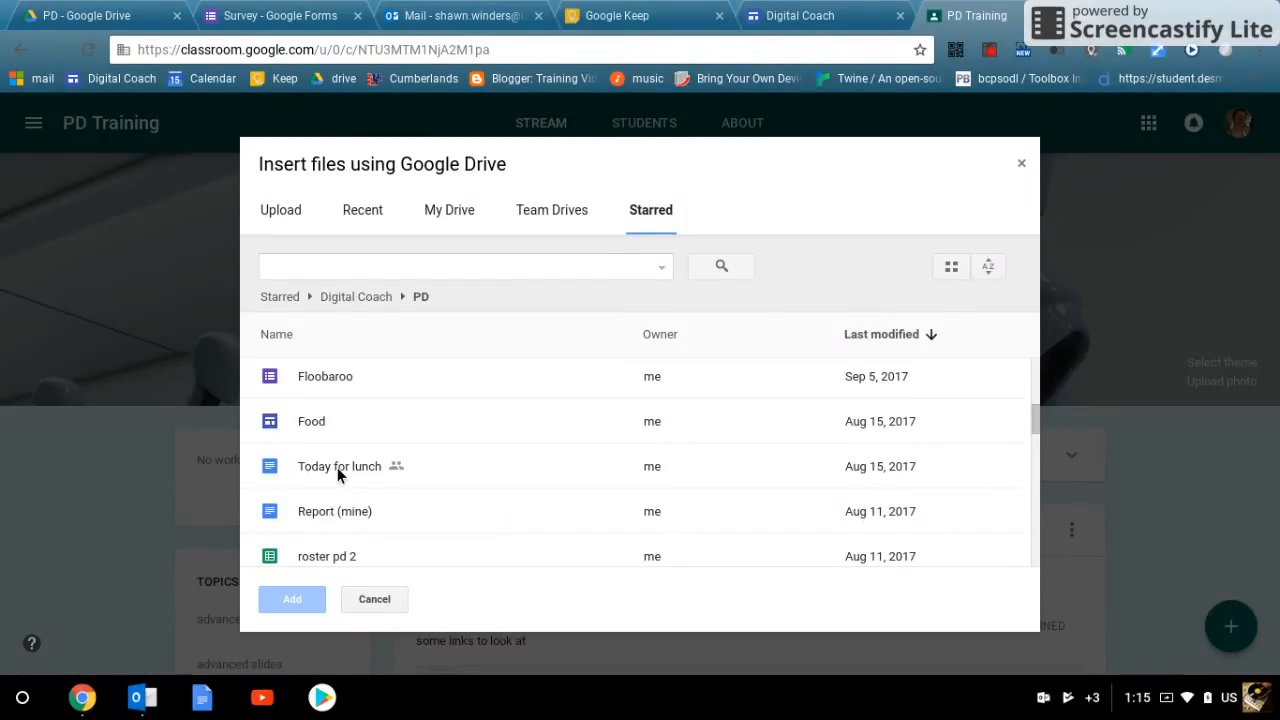
left_click(337, 467)
left_click(292, 600)
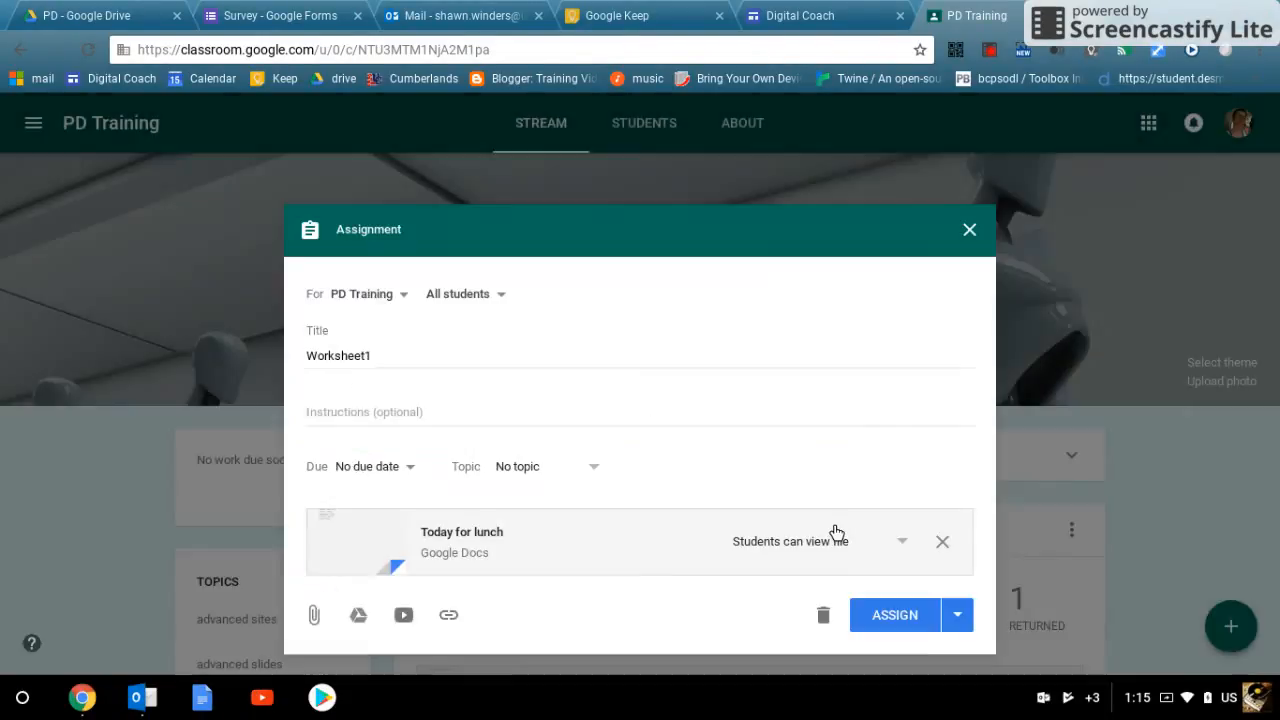
left_click(877, 554)
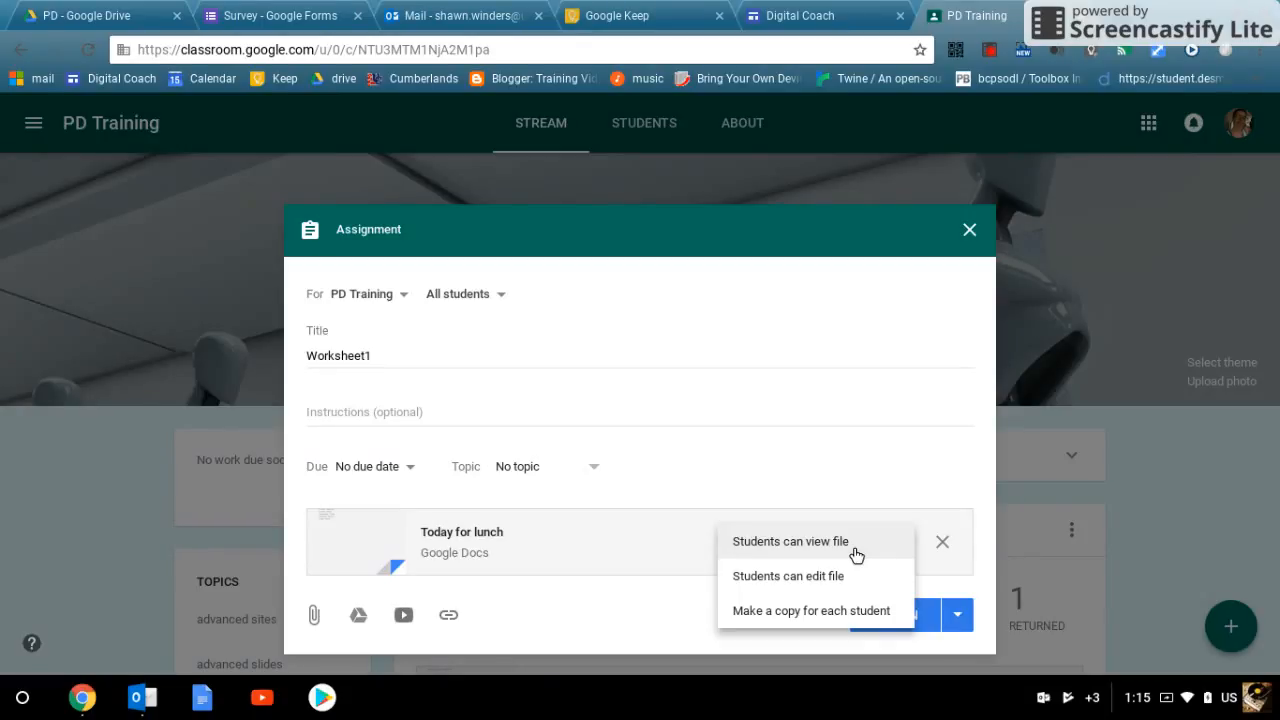
left_click(813, 621)
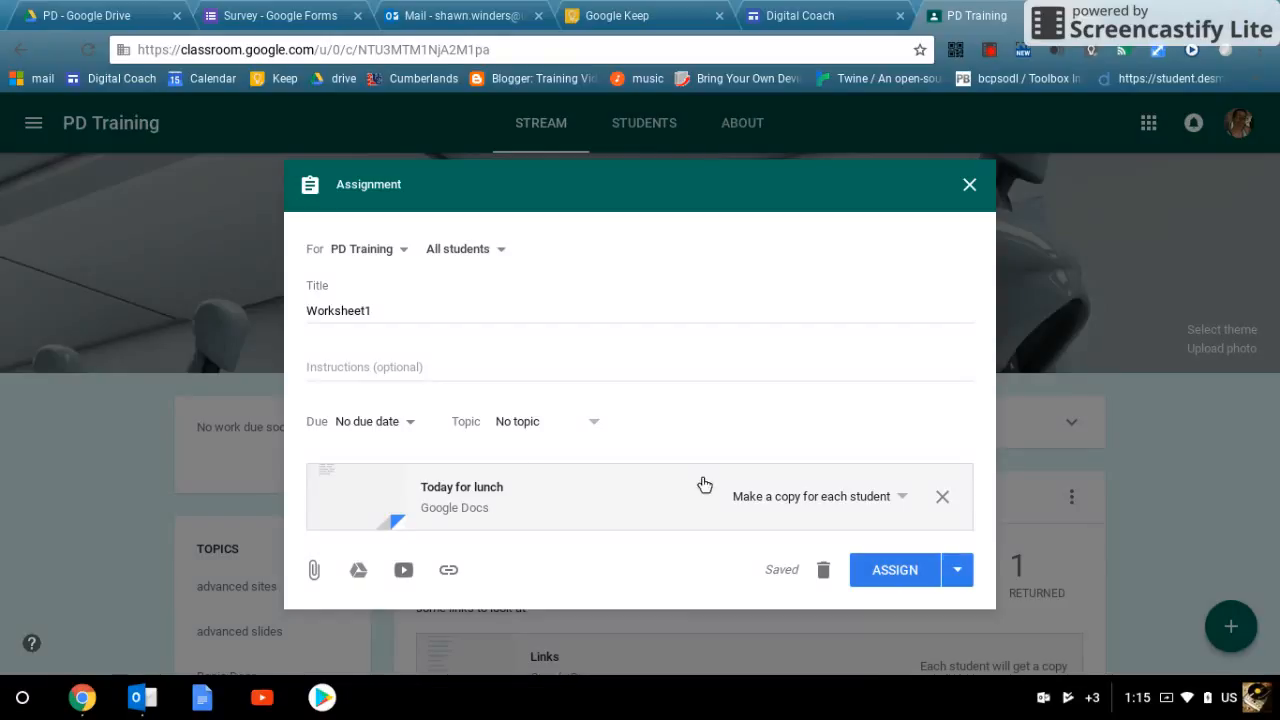
left_click(390, 429)
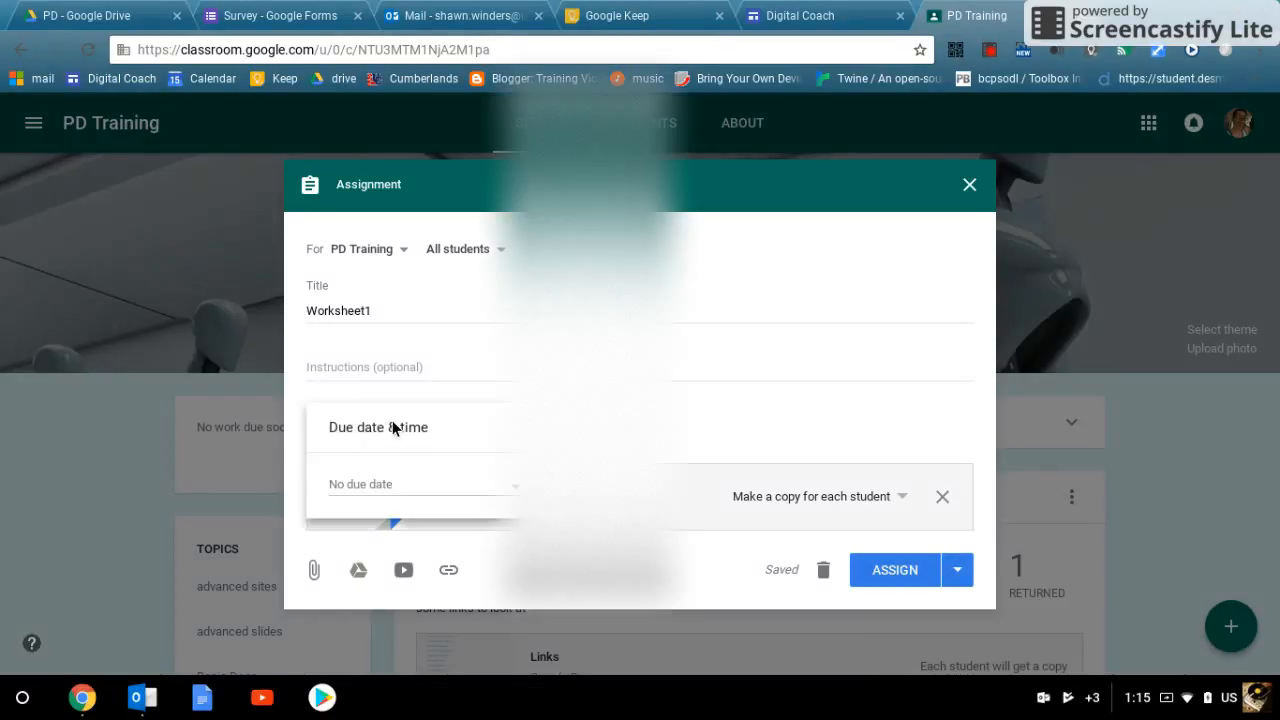
left_click(691, 438)
left_click(702, 425)
left_click(702, 425)
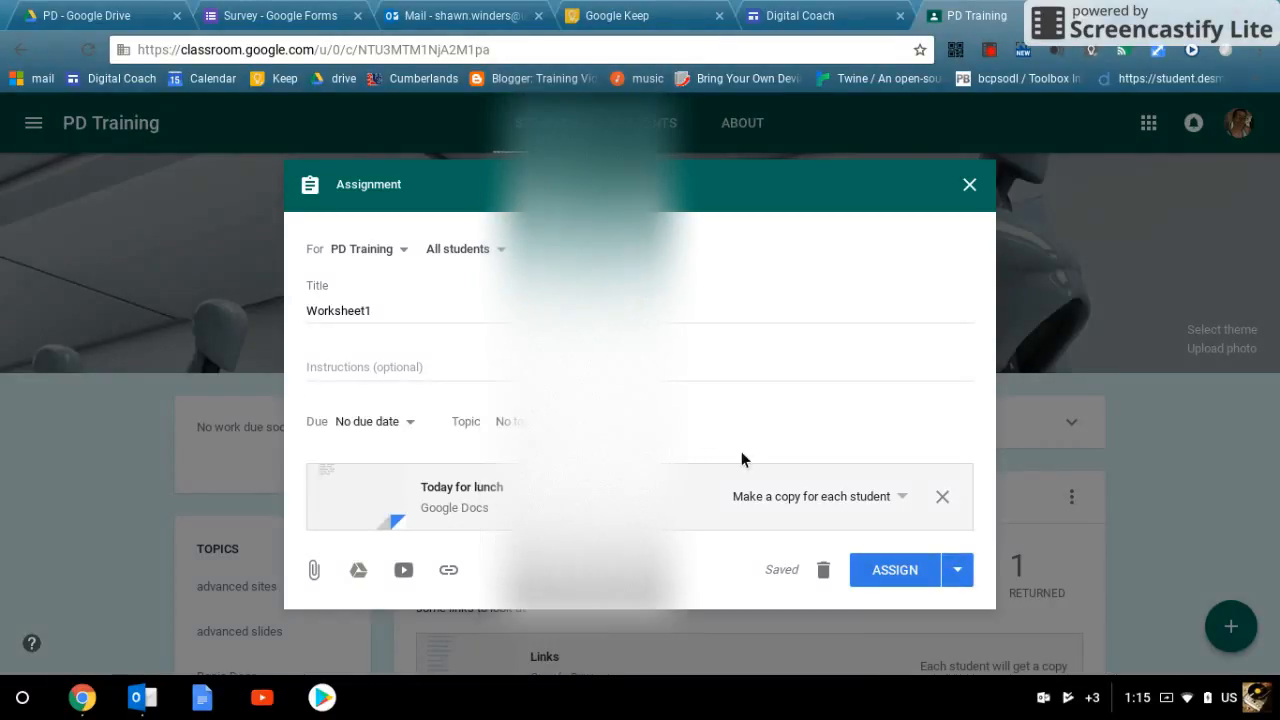
Step: Limit the Worksheet1 assignment to the first three students in the class list
left_click(500, 252)
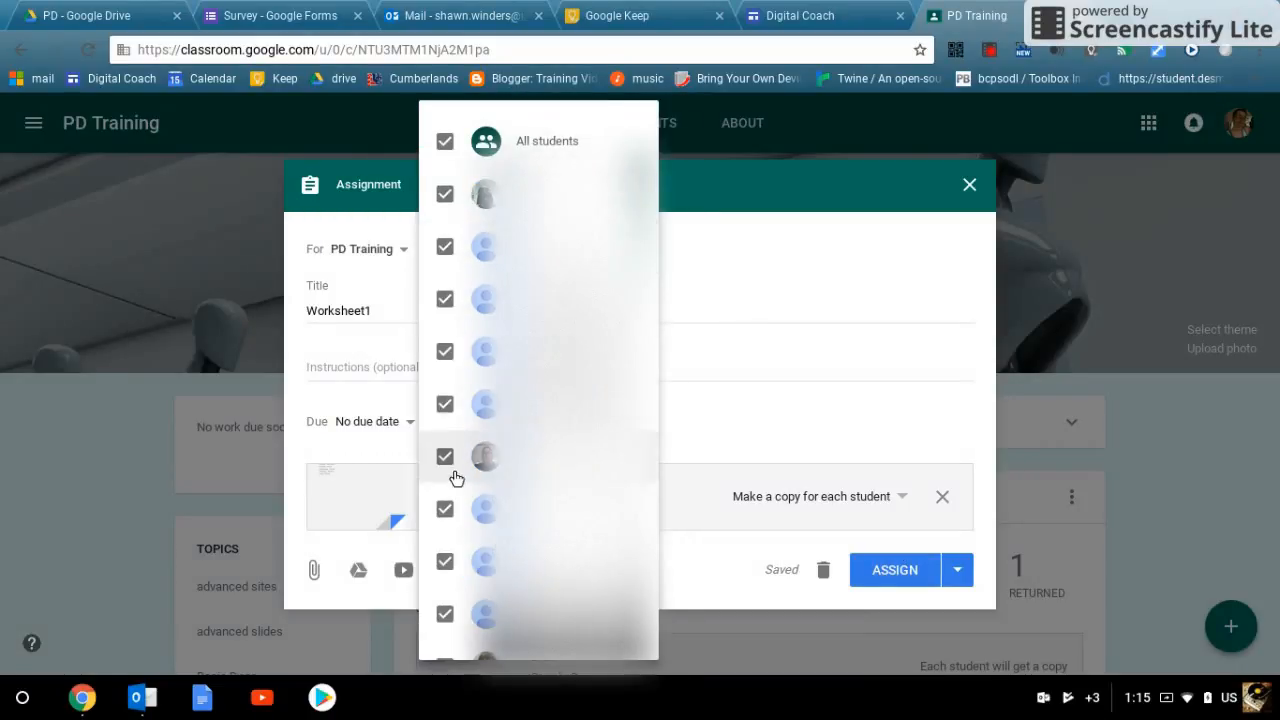
left_click(445, 141)
left_click(445, 194)
left_click(445, 248)
left_click(445, 299)
left_click(719, 311)
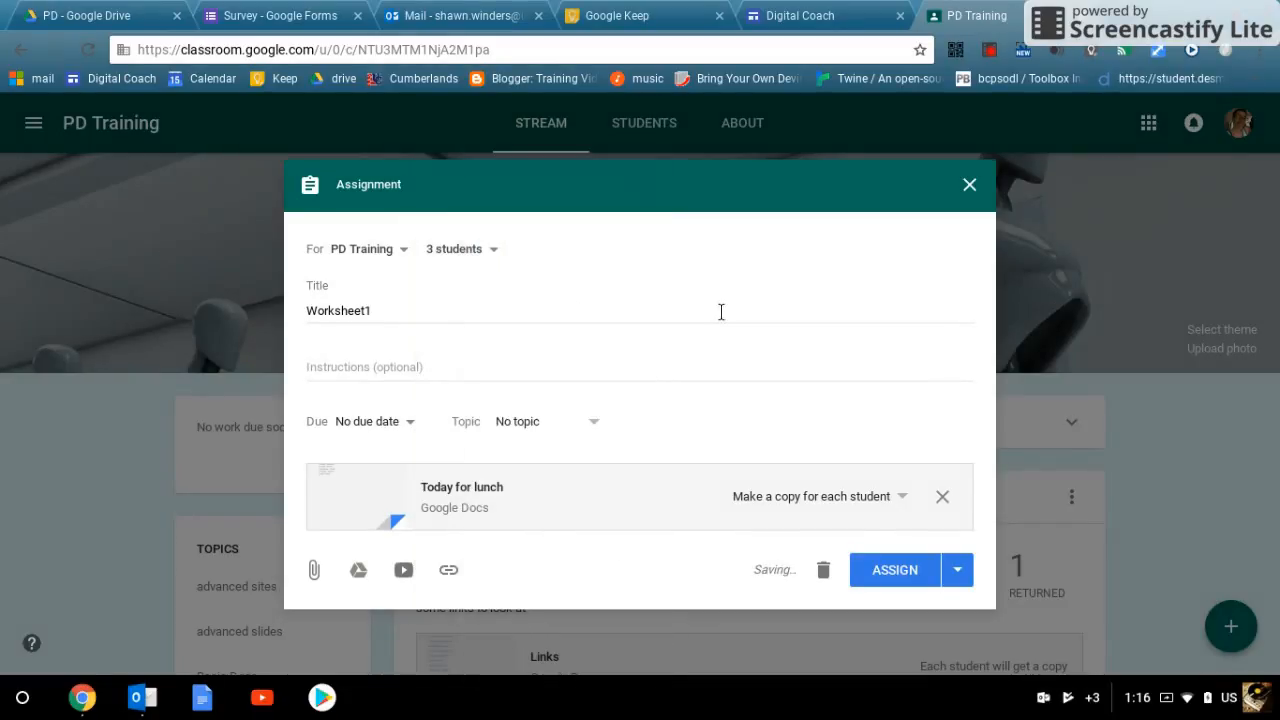
Step: Add the 1st period math class and SS 2016-17 as recipients, and remove both again
left_click(397, 253)
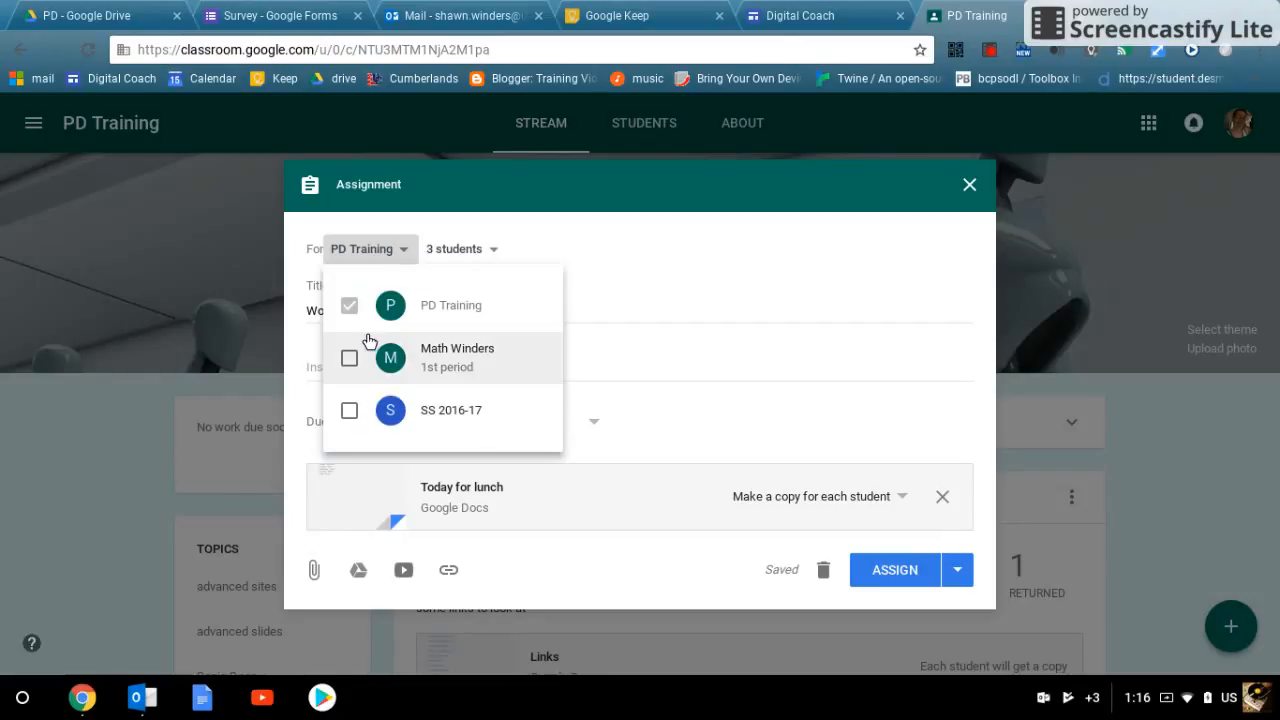
left_click(349, 358)
left_click(349, 410)
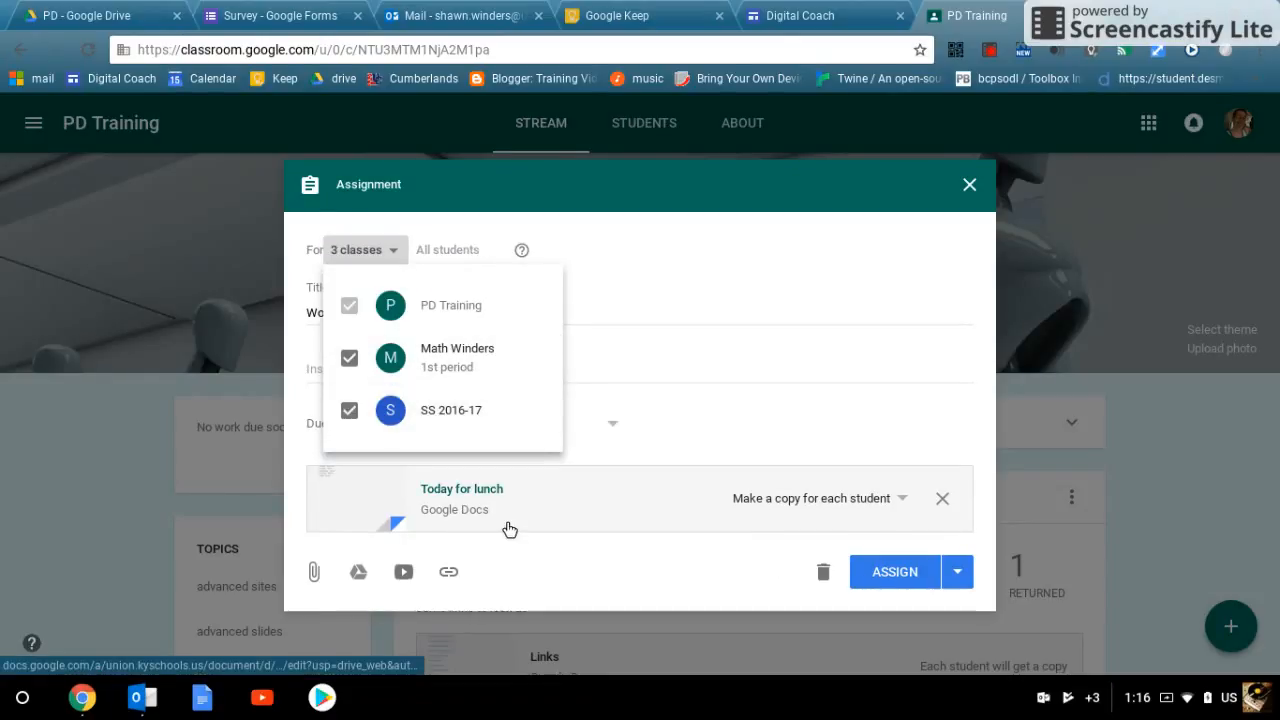
left_click(350, 411)
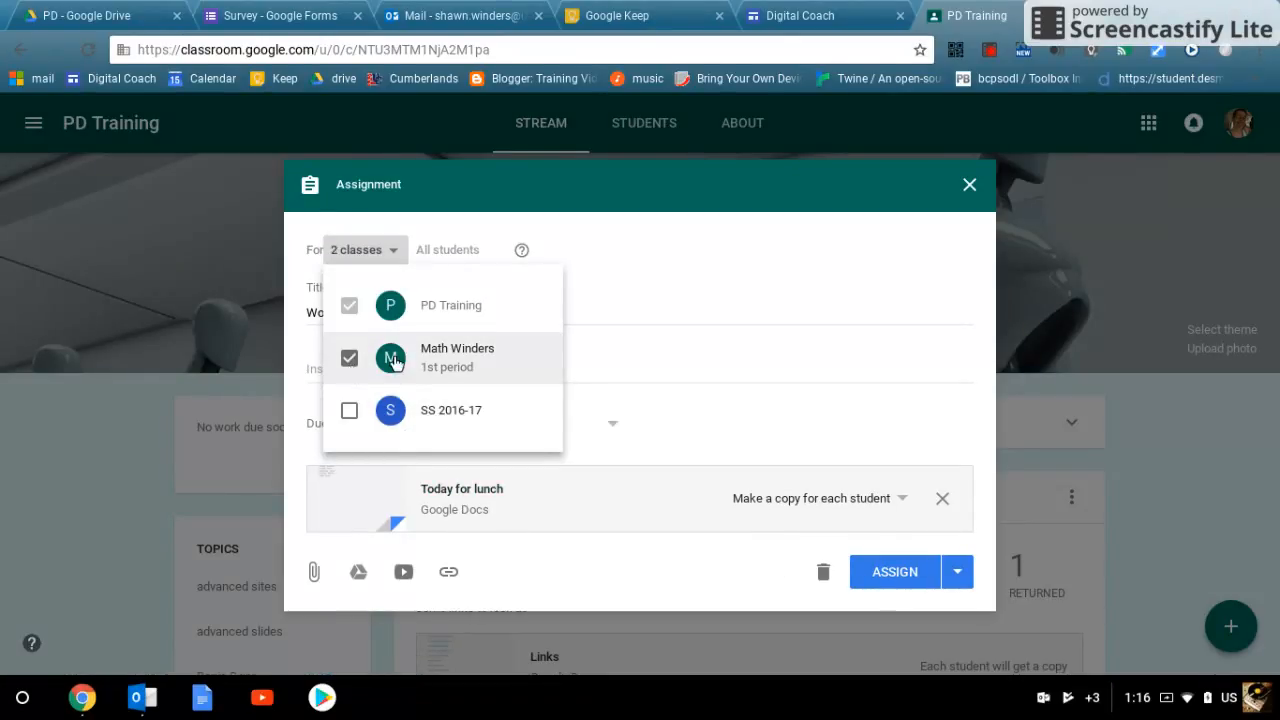
left_click(349, 358)
left_click(679, 285)
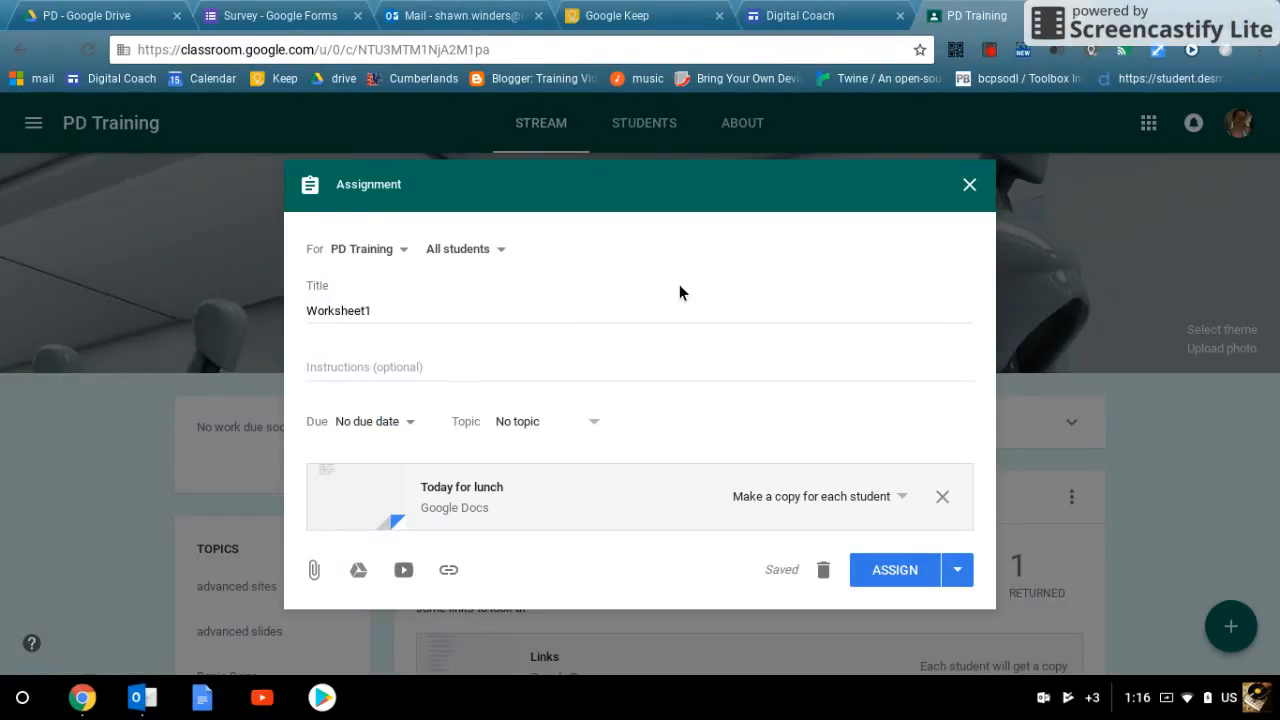
Step: Post the Worksheet1 assignment to the class and check its attached "Today for lunch" document
left_click(915, 582)
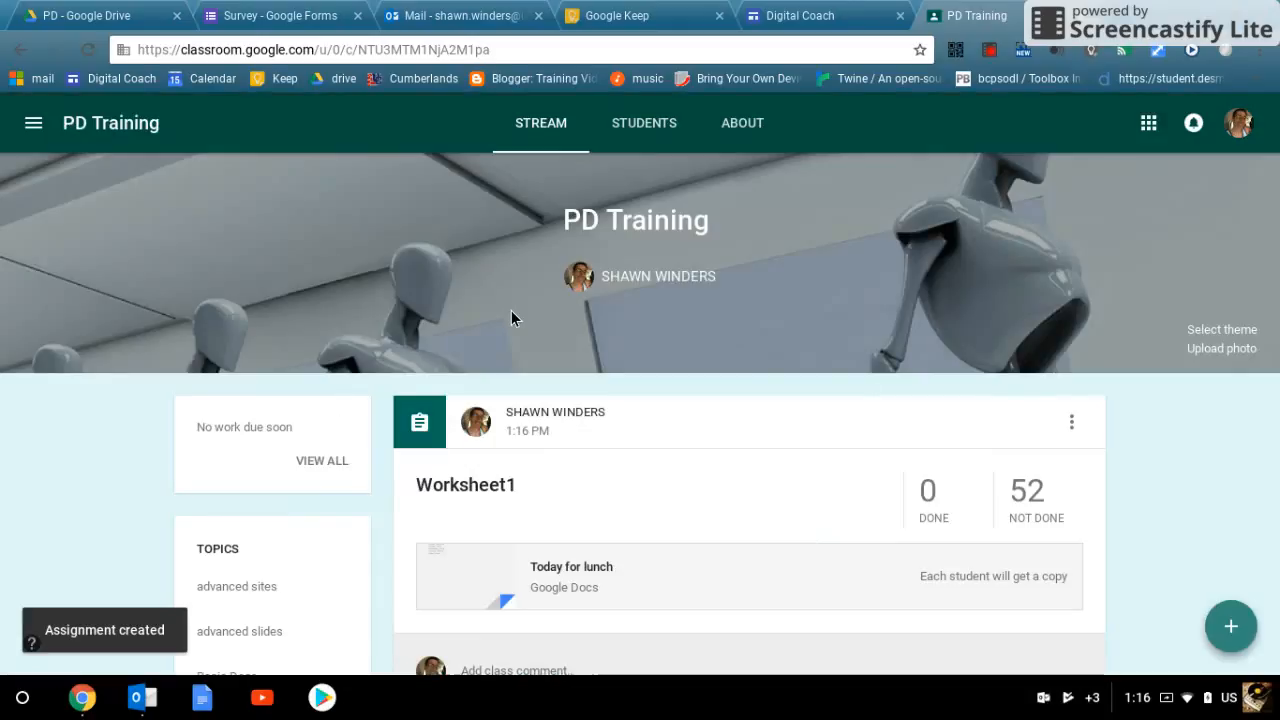
scroll(631, 443, "down", 3)
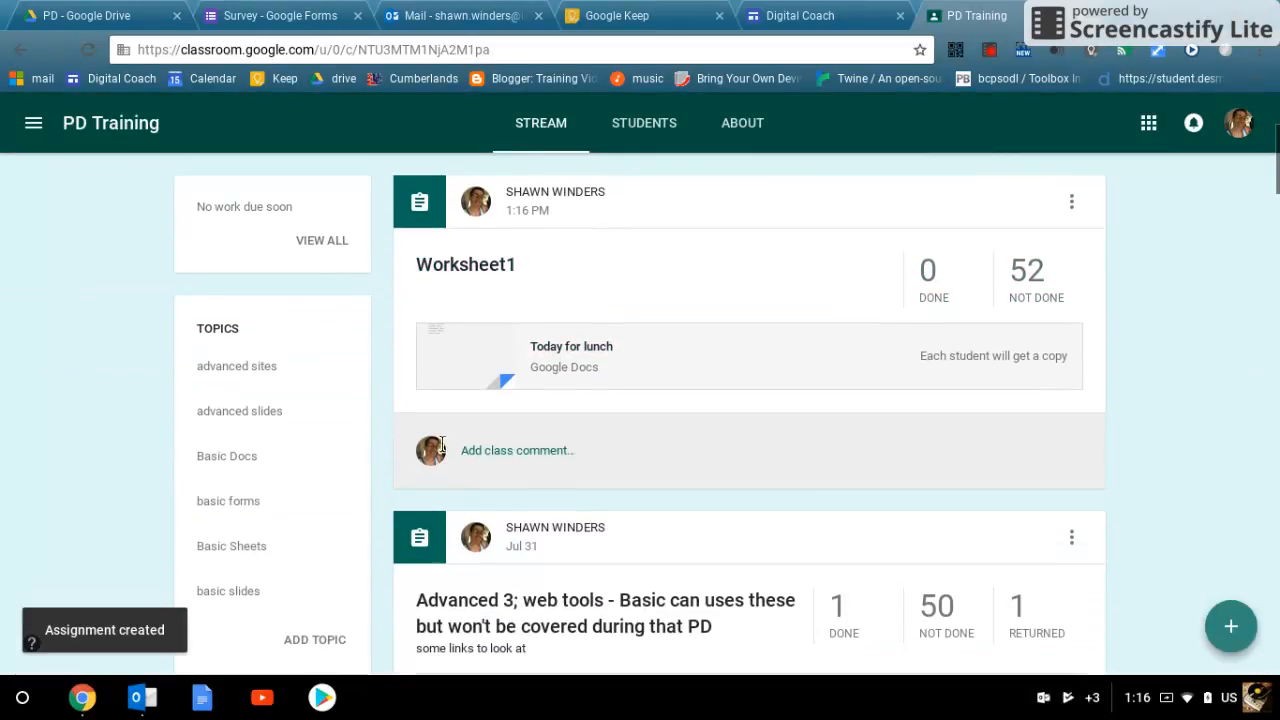
left_click(597, 354)
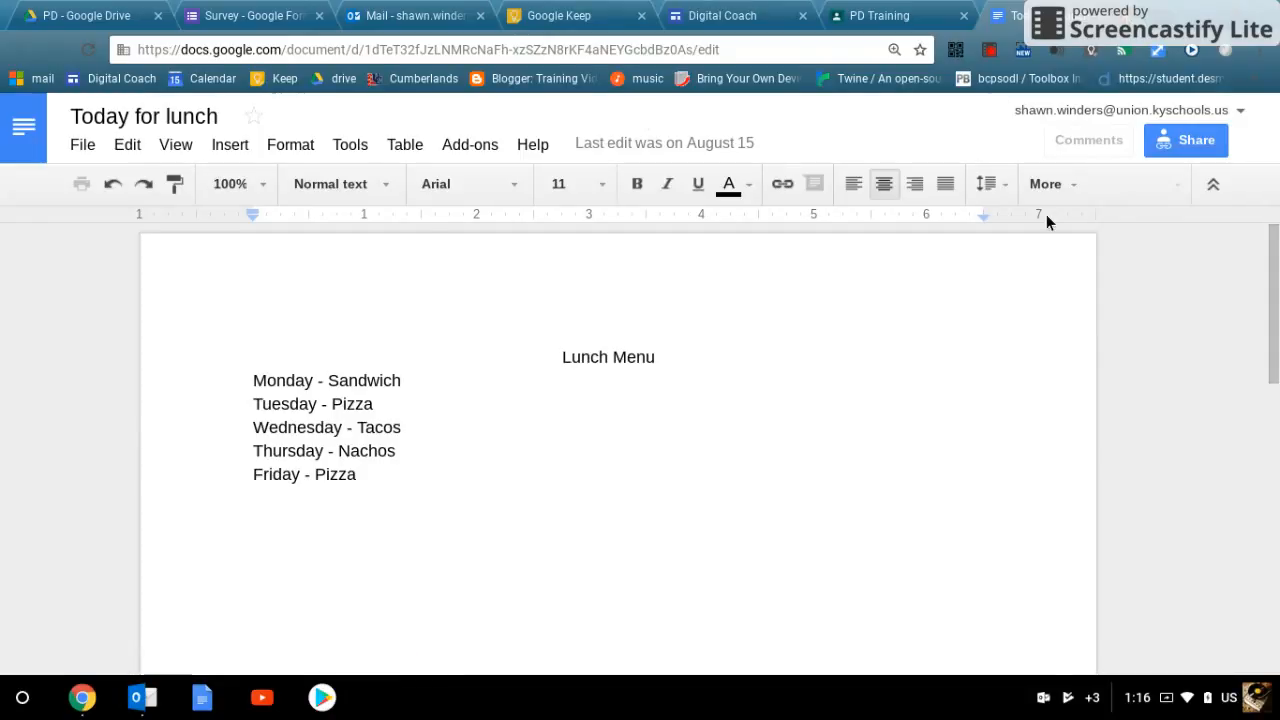
key("ctrl+w")
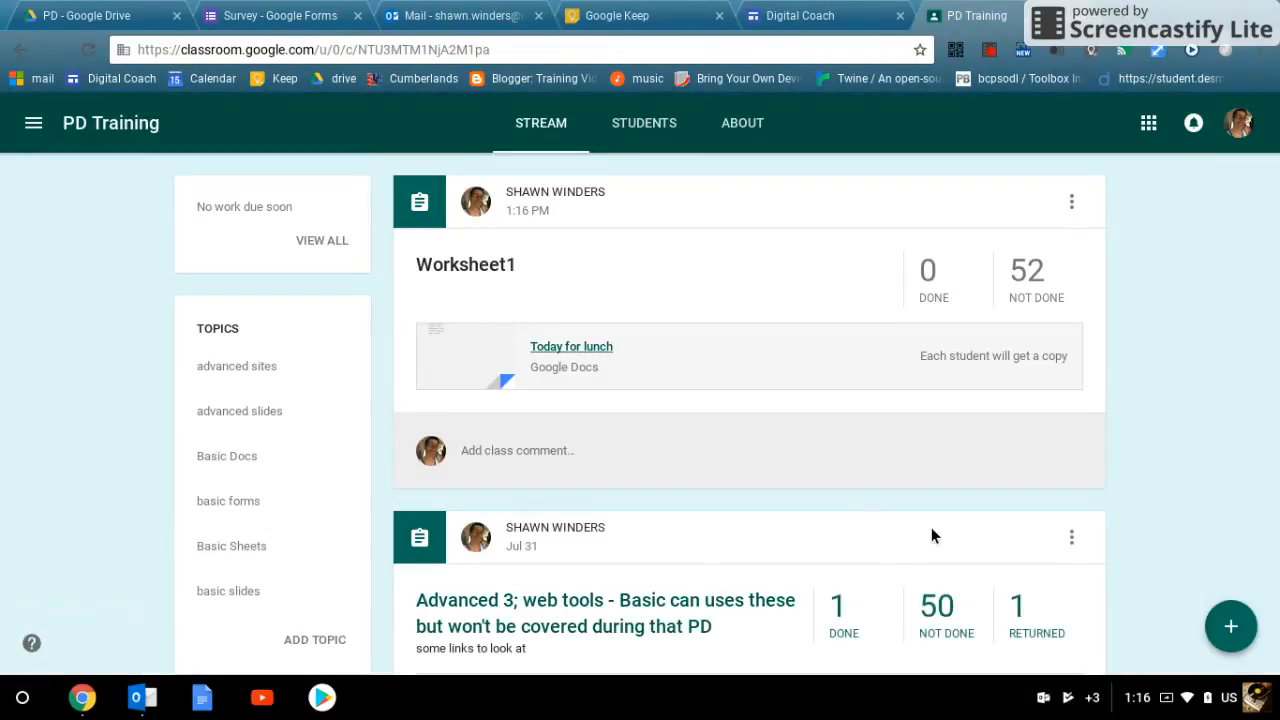
Step: Start another assignment and enter "Worksheet 2" as its instructions
scroll(920, 508, "up", 1)
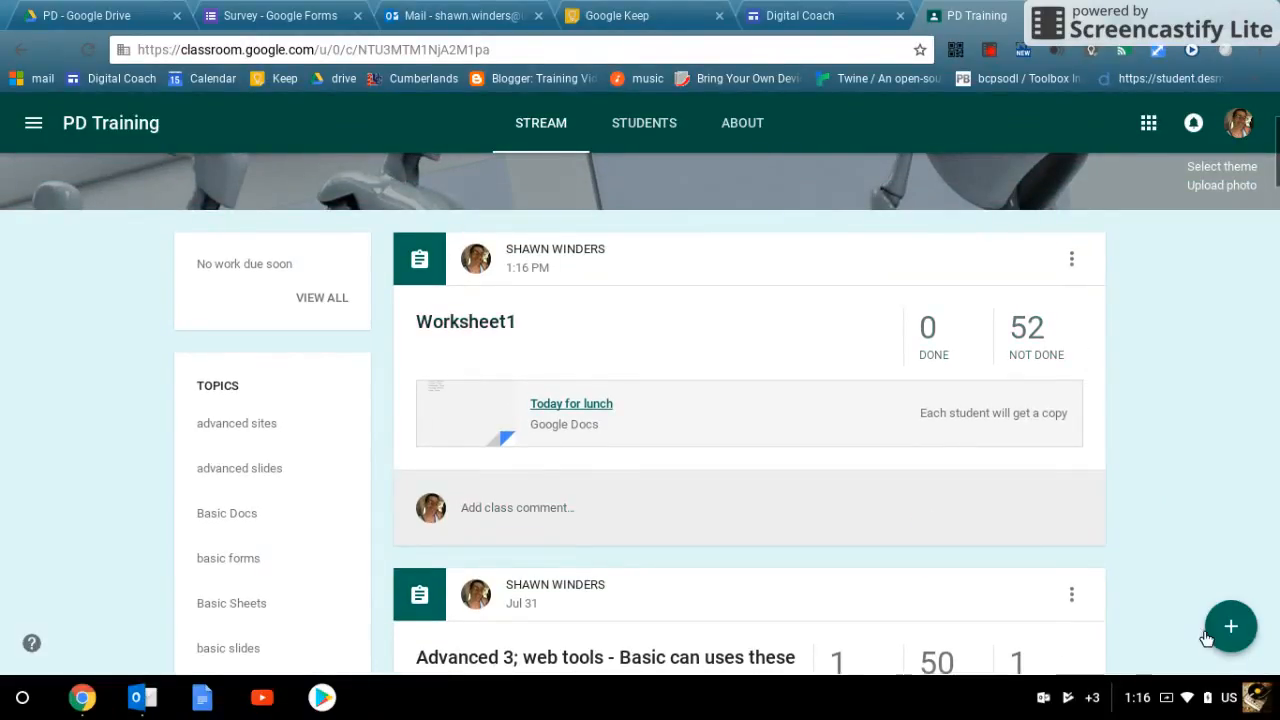
mouse_move(1220, 627)
left_click(1231, 491)
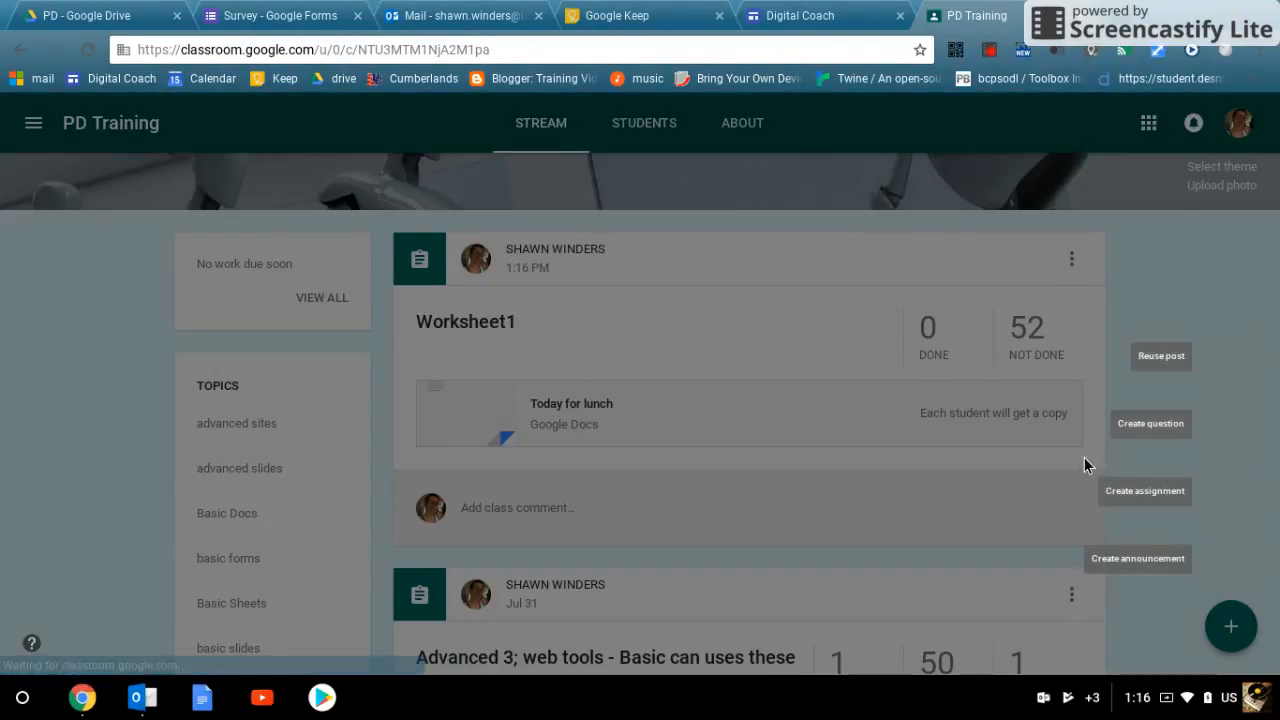
left_click(652, 401)
type("Workshee")
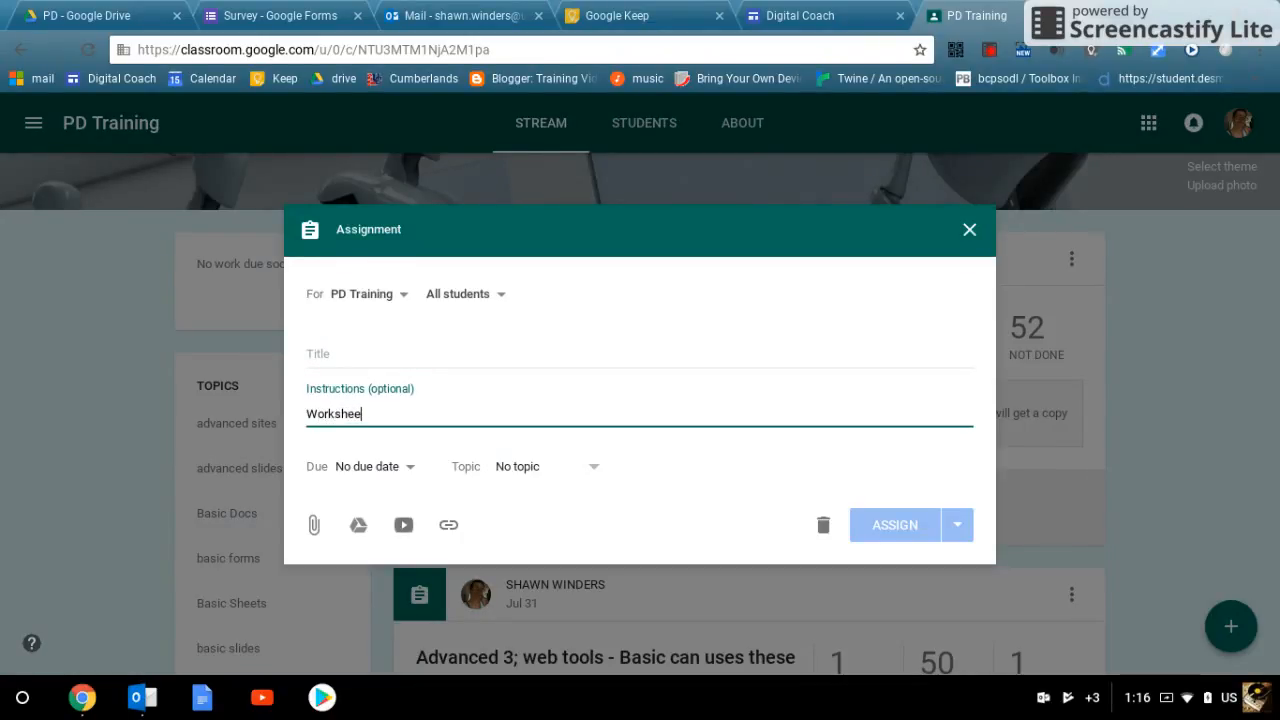
type("t 2")
Step: Copy the "Worksheet 2" text from the instructions into the assignment's title
left_click_drag(392, 414, 230, 400)
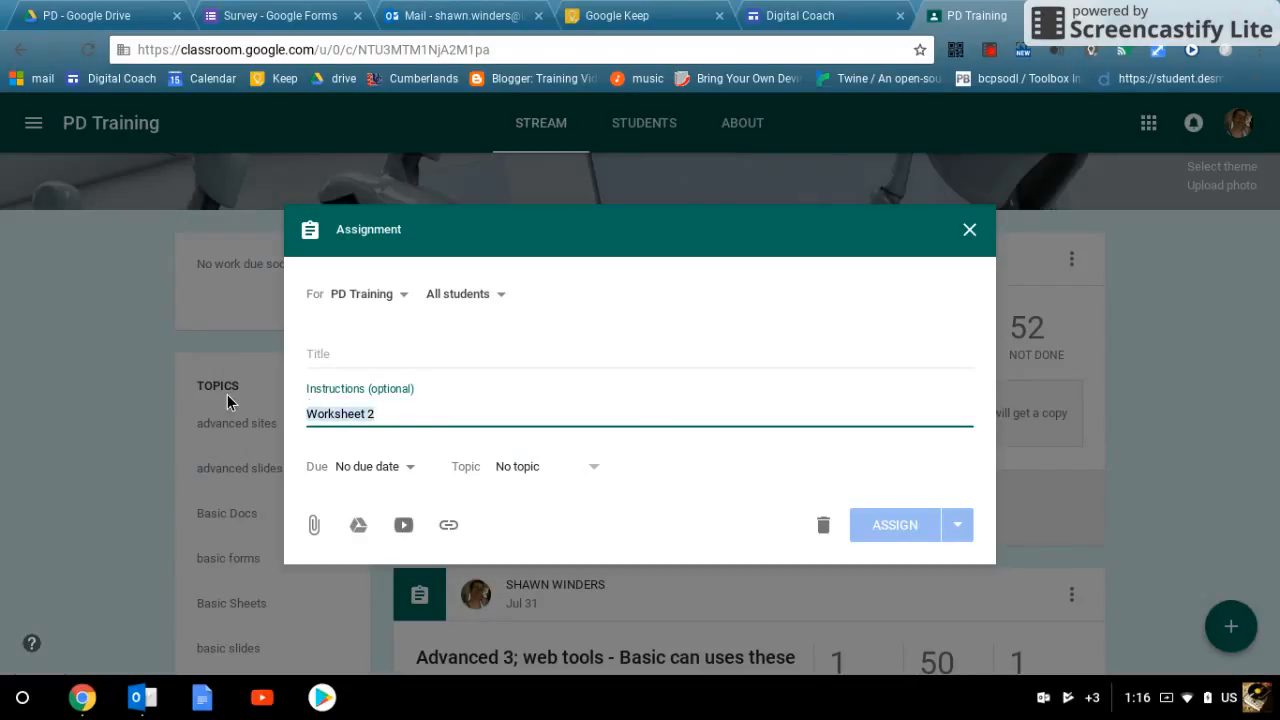
left_click(352, 362)
key("ctrl+v")
left_click(513, 414)
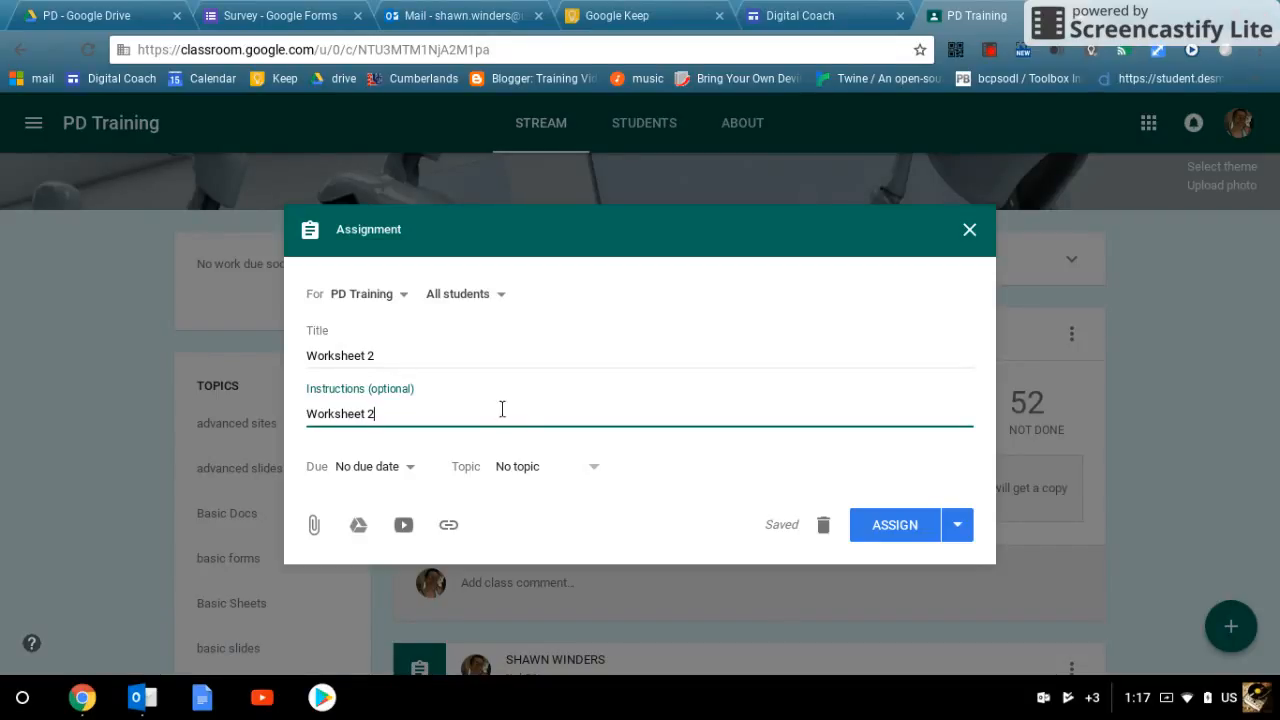
left_click(958, 533)
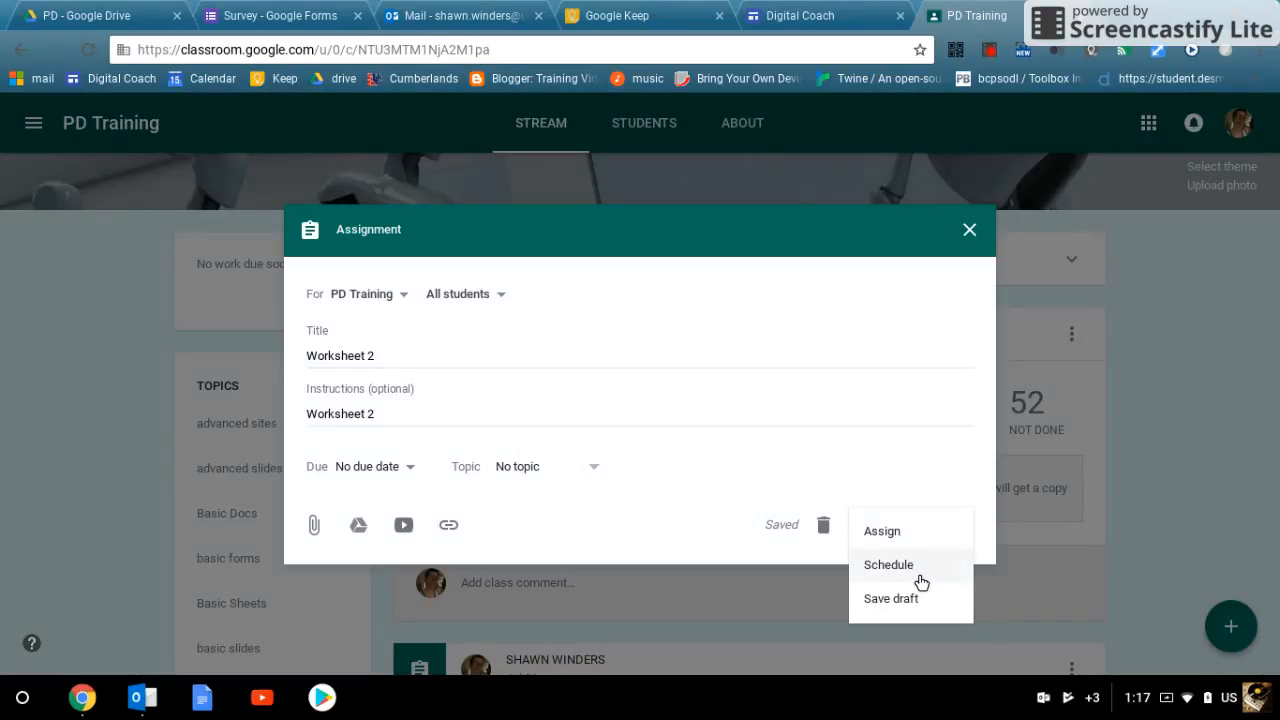
left_click(655, 520)
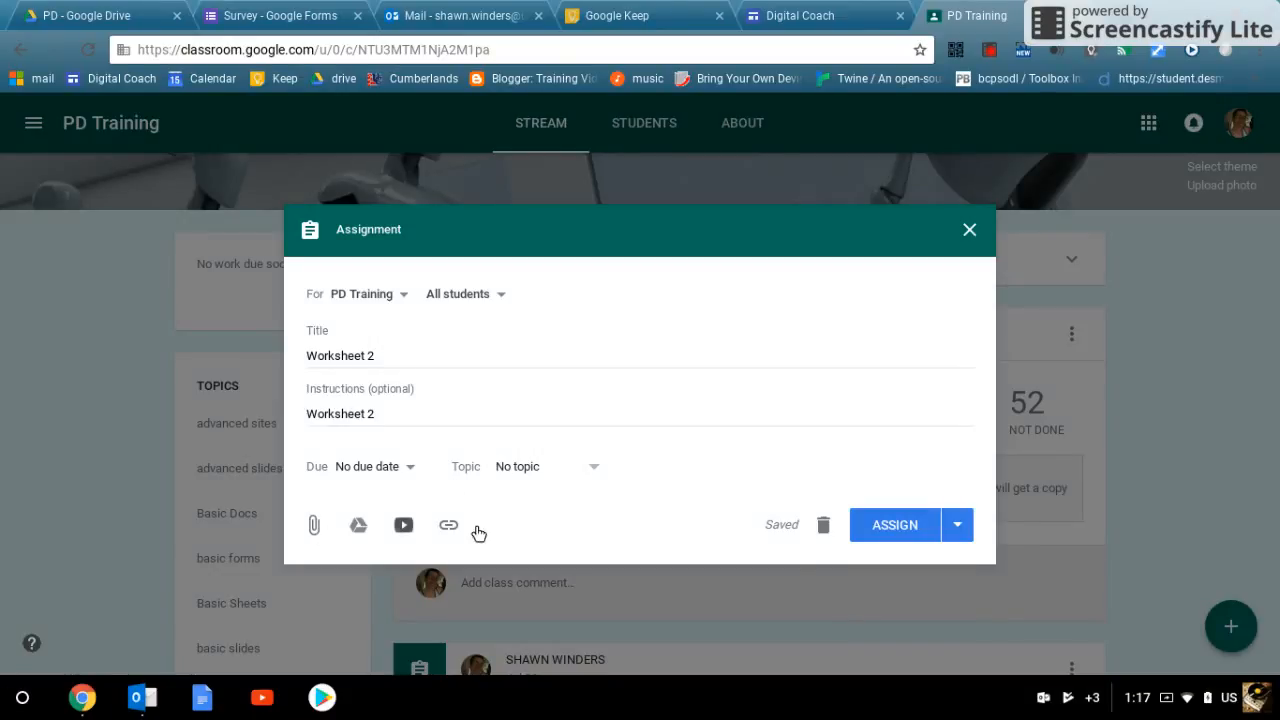
left_click(414, 351)
left_click(396, 412)
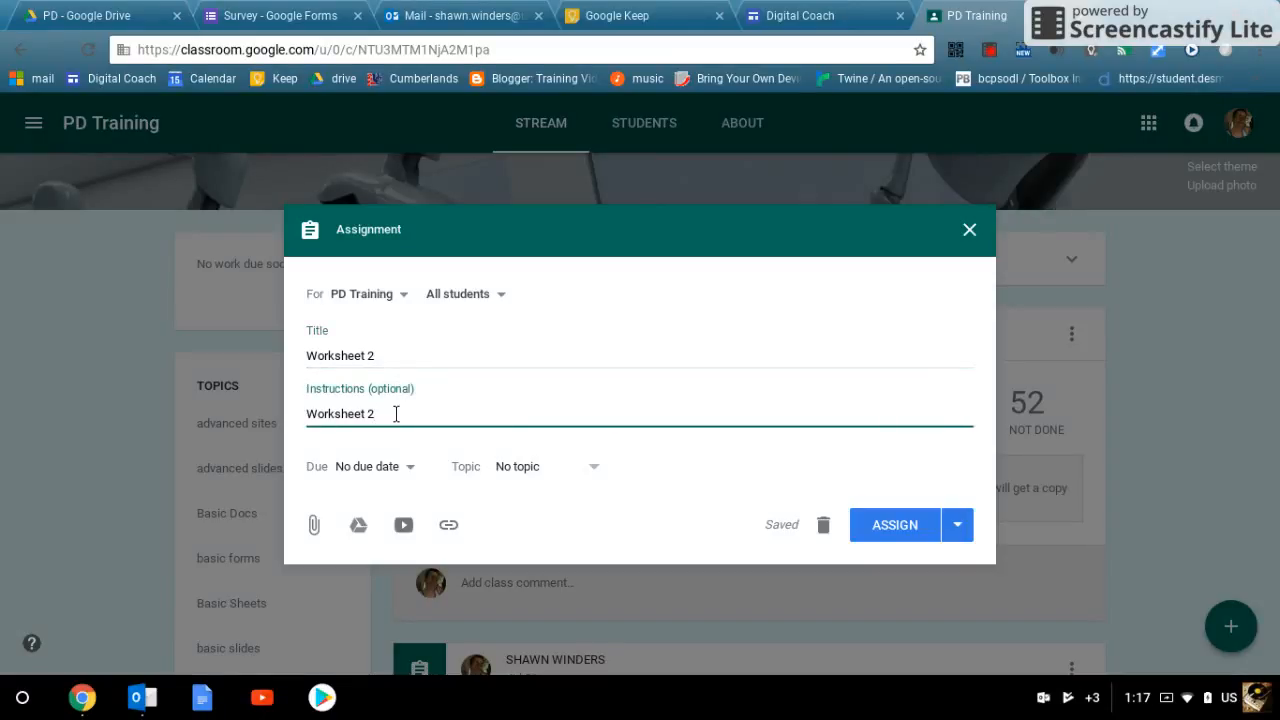
Step: Extend the instructions to "Worksheet 2 - group assignment" and attach "partner proof reading group1" from the PD folder inside the starred Digital Coach folder
type("- group assignment")
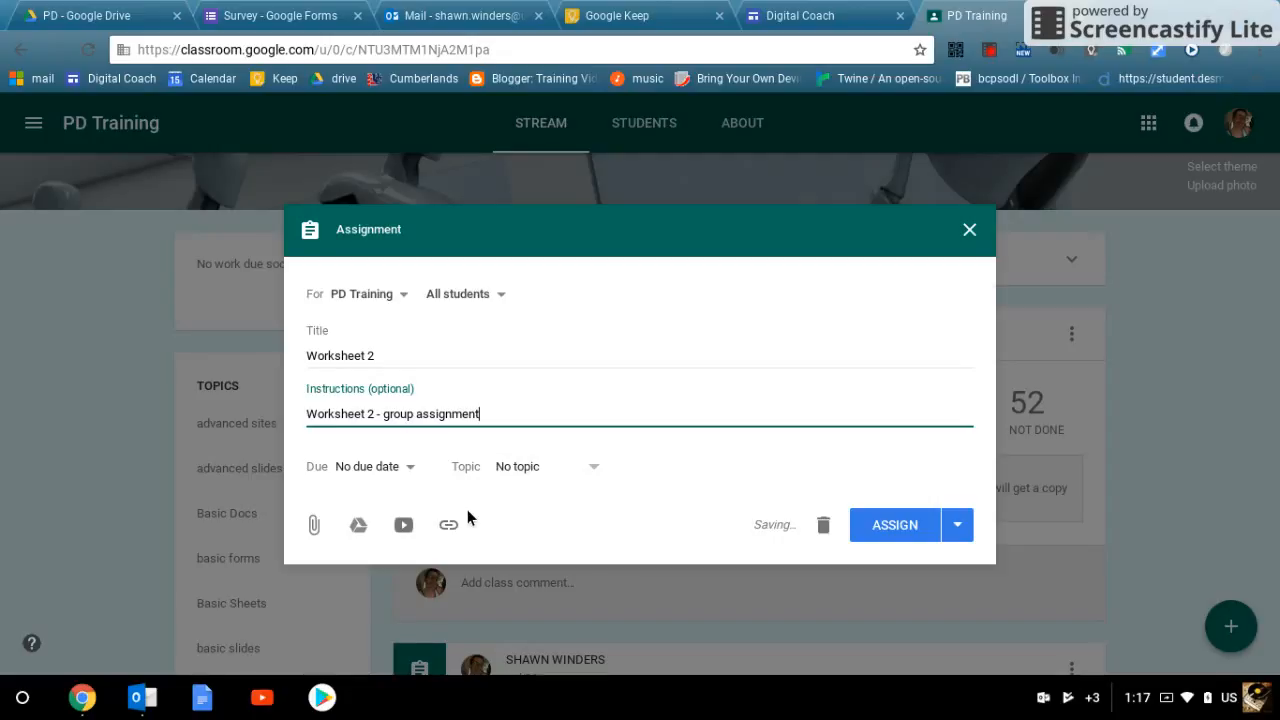
left_click(358, 526)
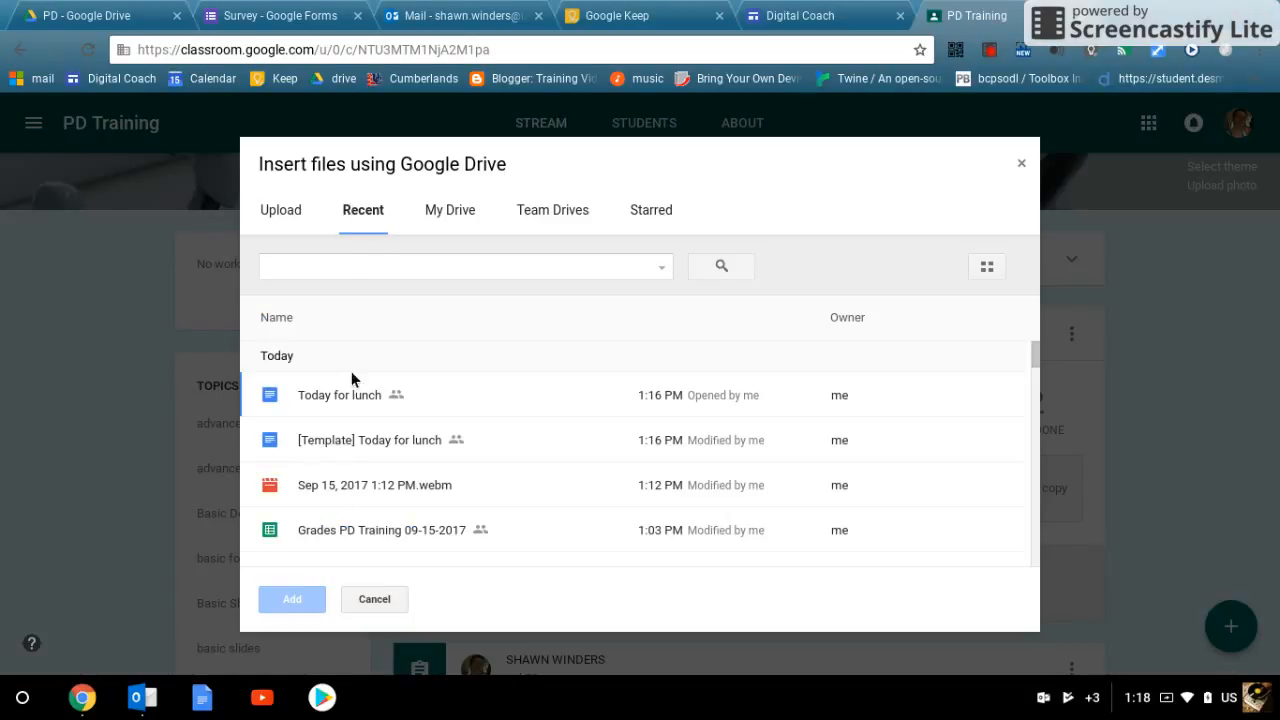
left_click(642, 212)
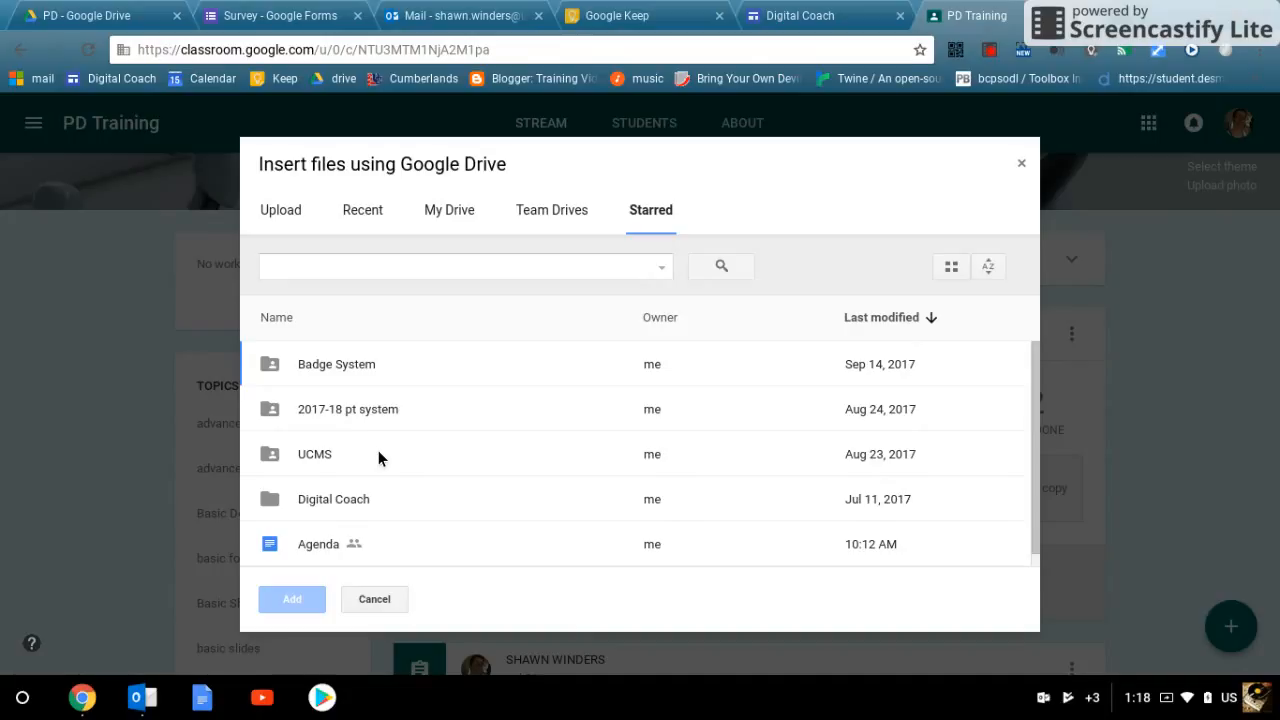
scroll(378, 452, "down", 1)
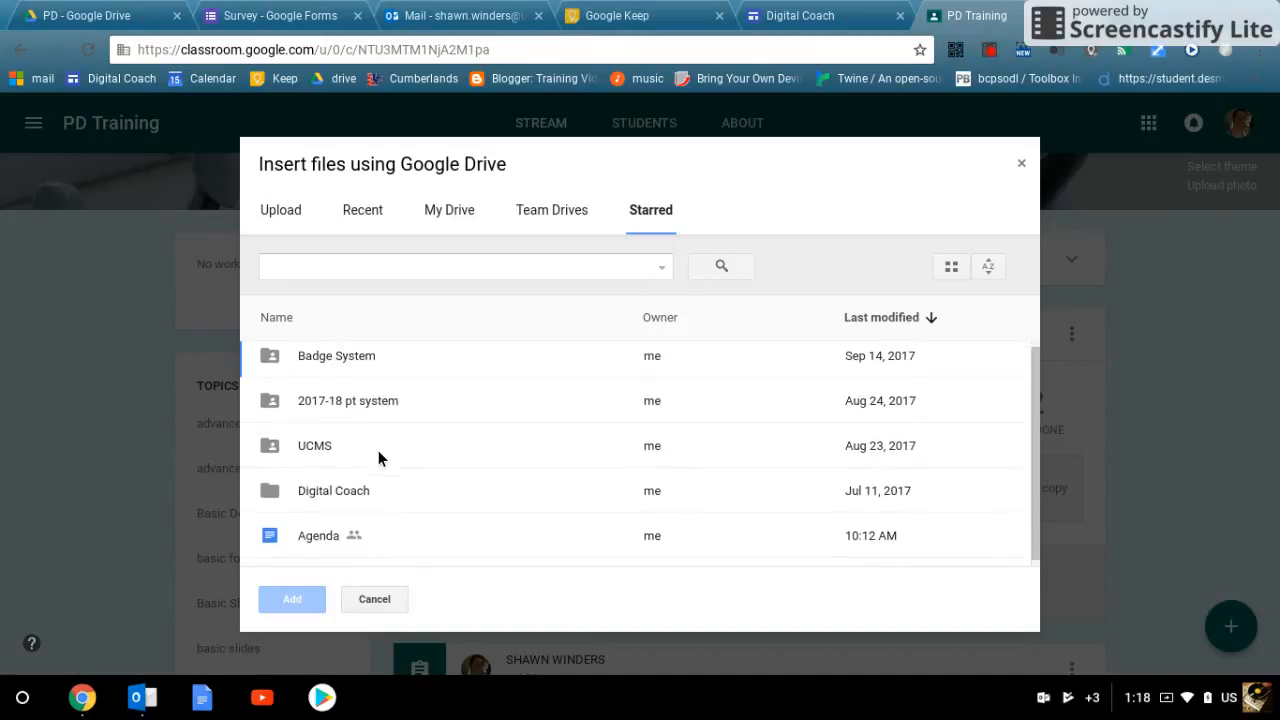
double_click(314, 487)
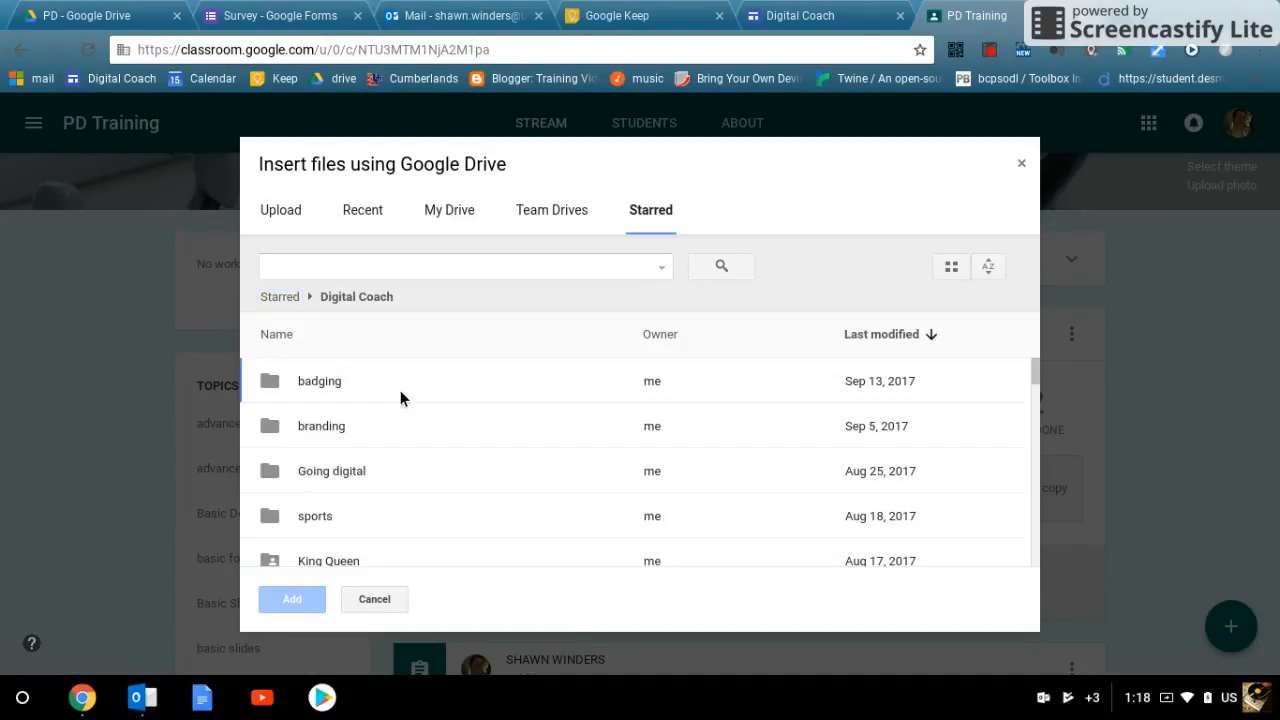
scroll(339, 482, "down", 5)
scroll(331, 481, "up", 3)
double_click(298, 517)
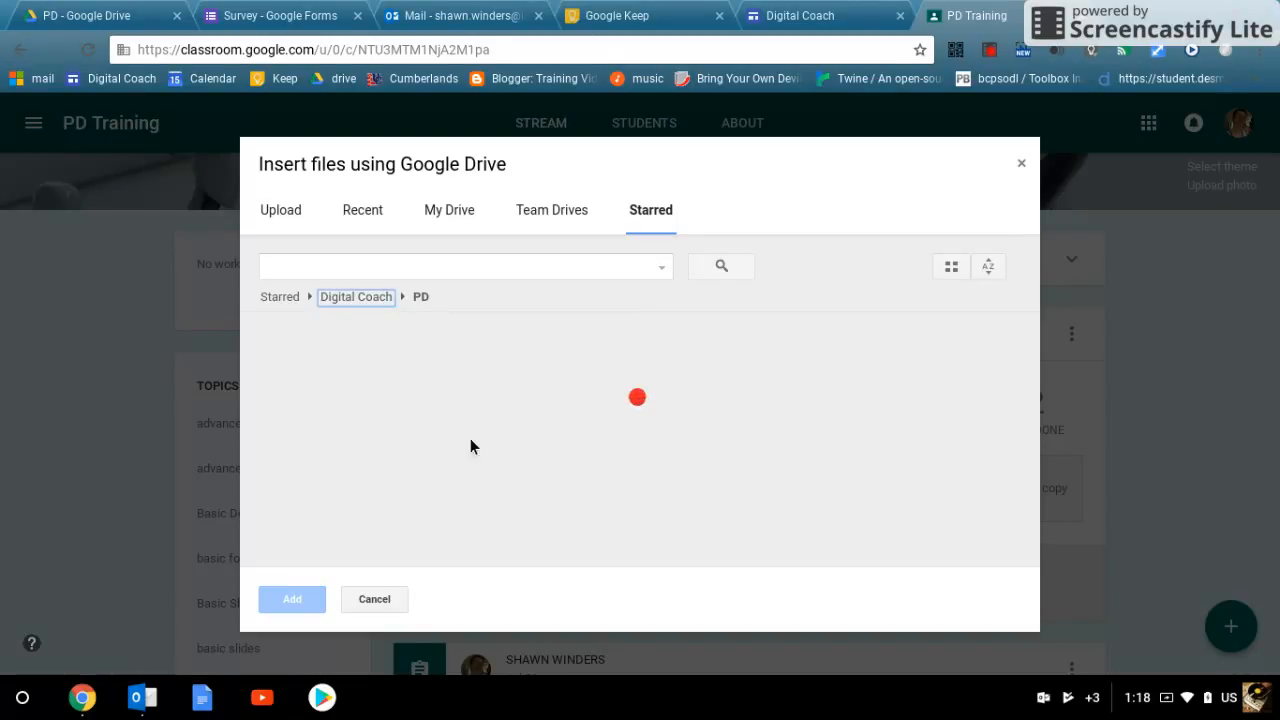
scroll(506, 441, "down", 6)
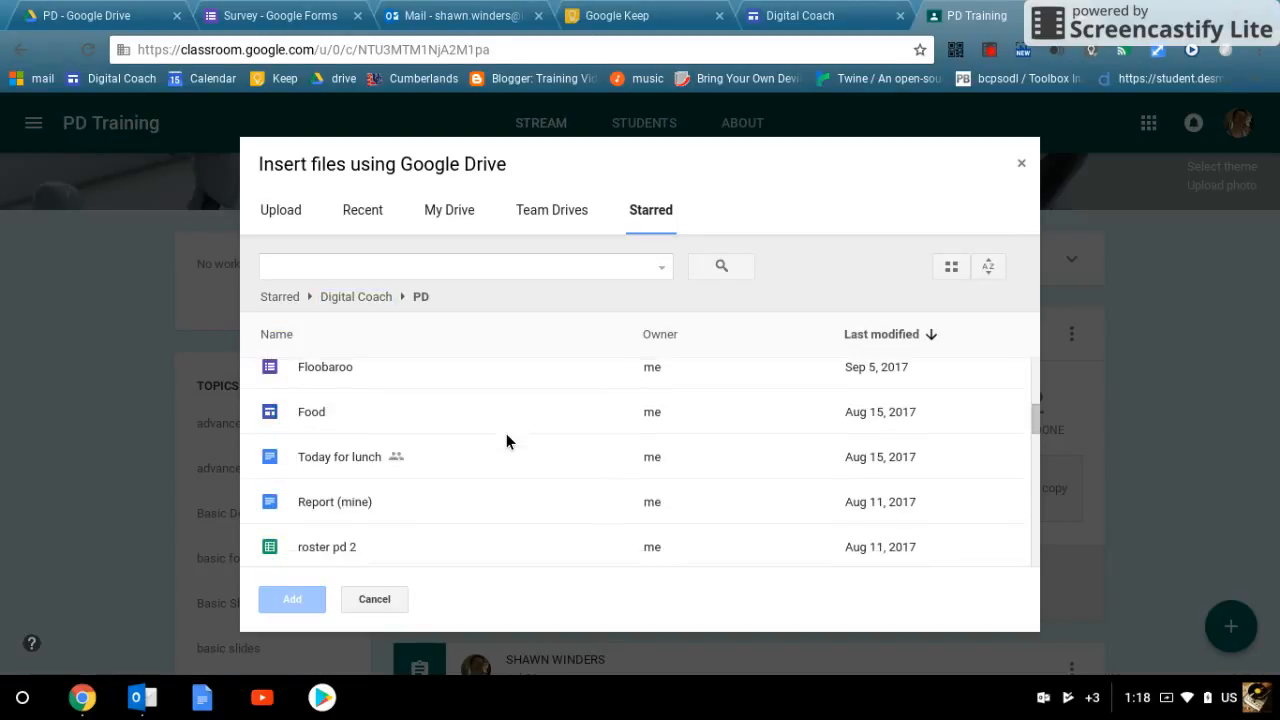
scroll(506, 433, "down", 5)
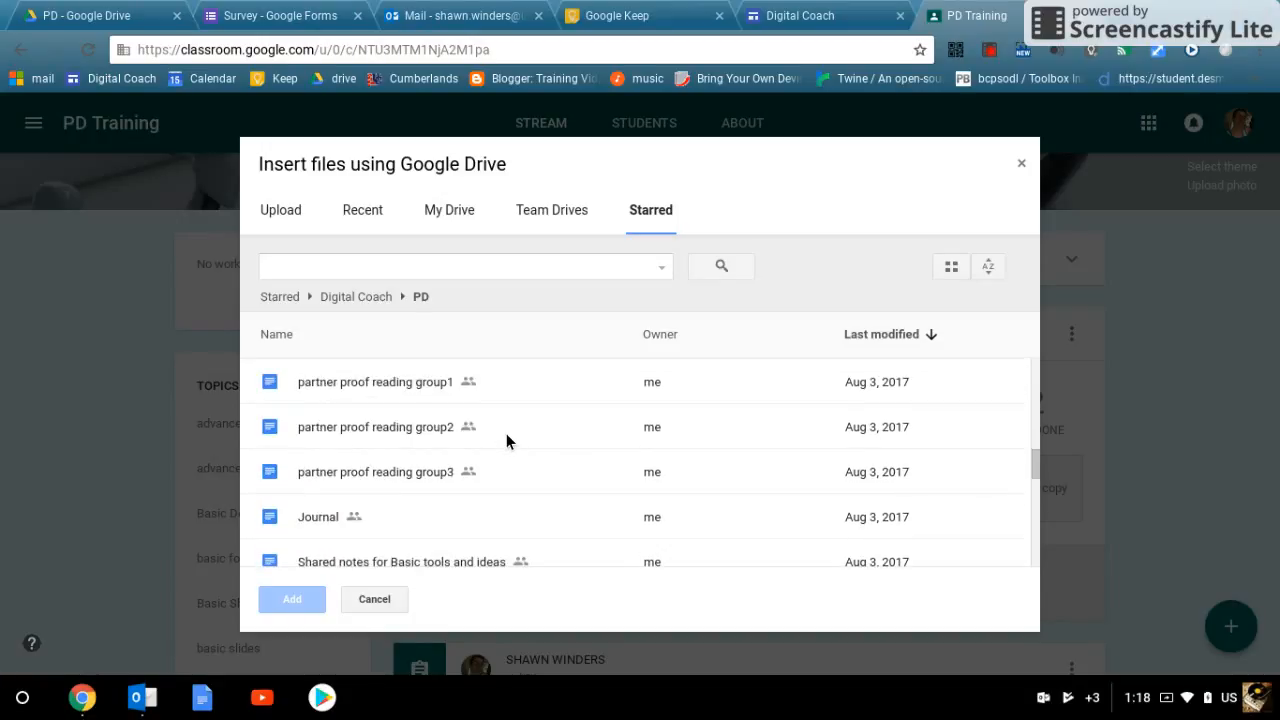
left_click(332, 396)
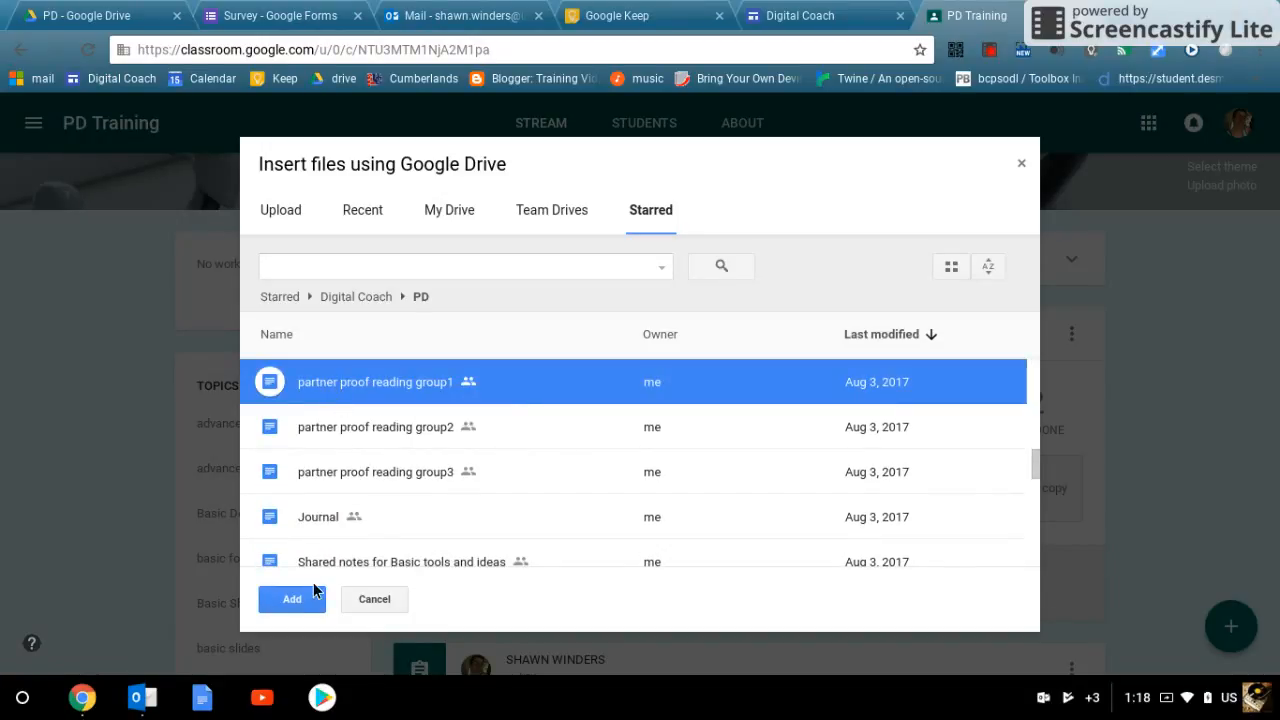
left_click(292, 600)
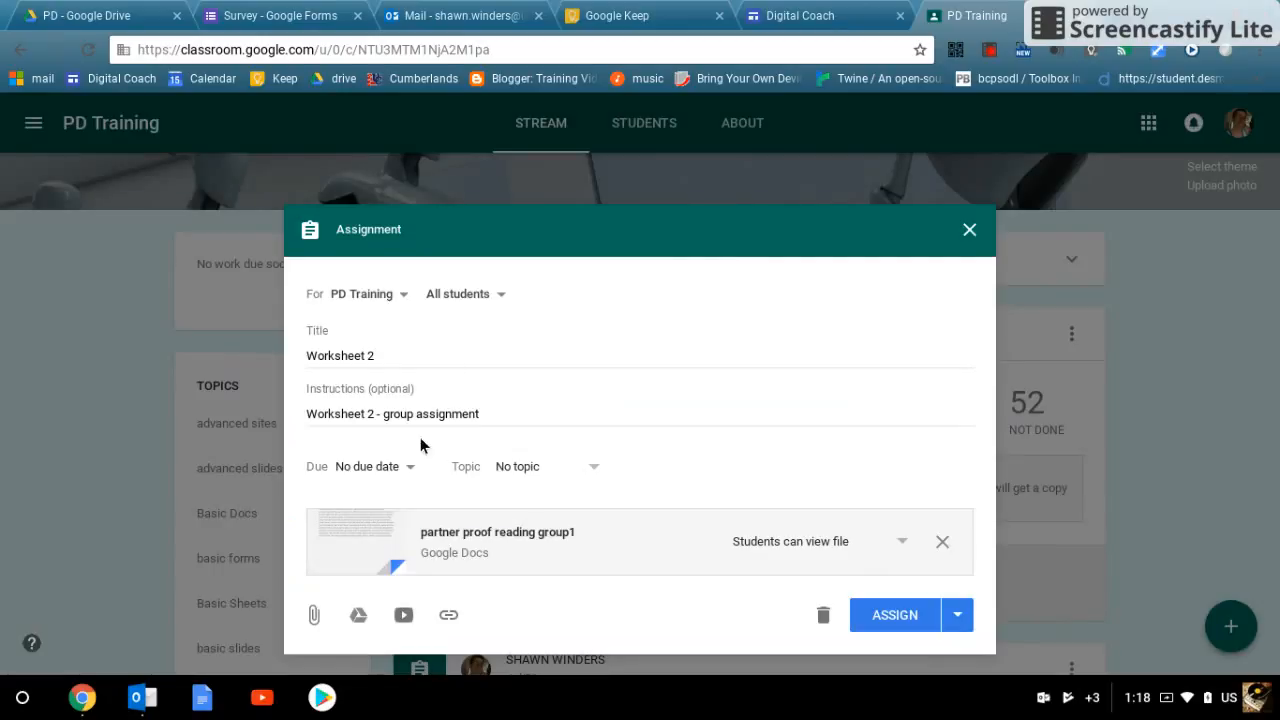
Step: Limit the Worksheet 2 assignment's recipients to the first five students in the class list
left_click(474, 296)
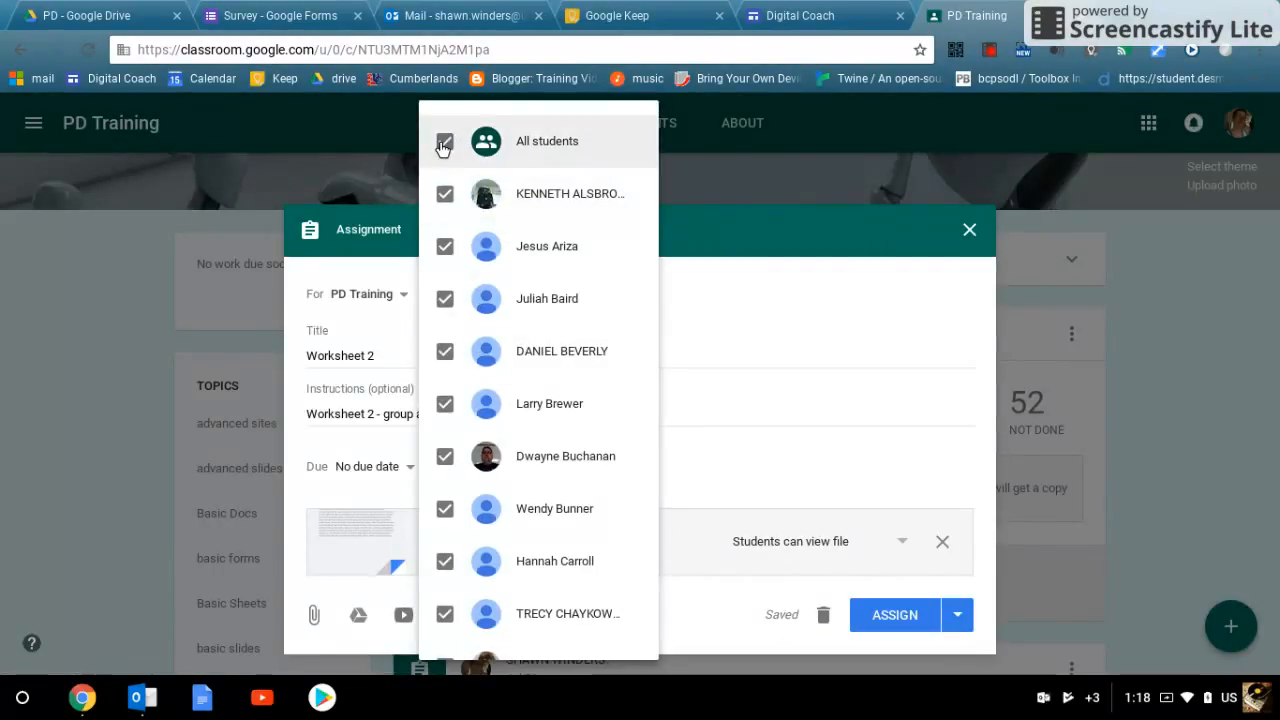
left_click(445, 141)
left_click(445, 195)
left_click(445, 247)
left_click(445, 299)
left_click(445, 352)
left_click(445, 404)
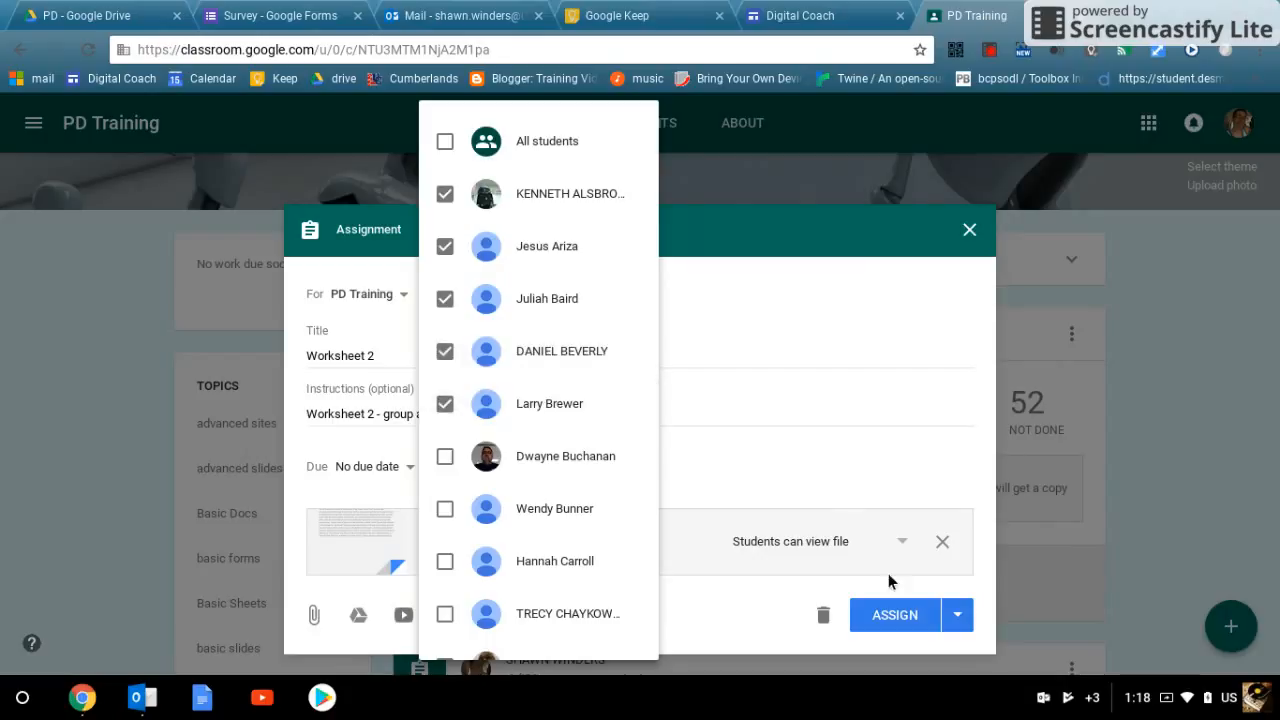
left_click(893, 616)
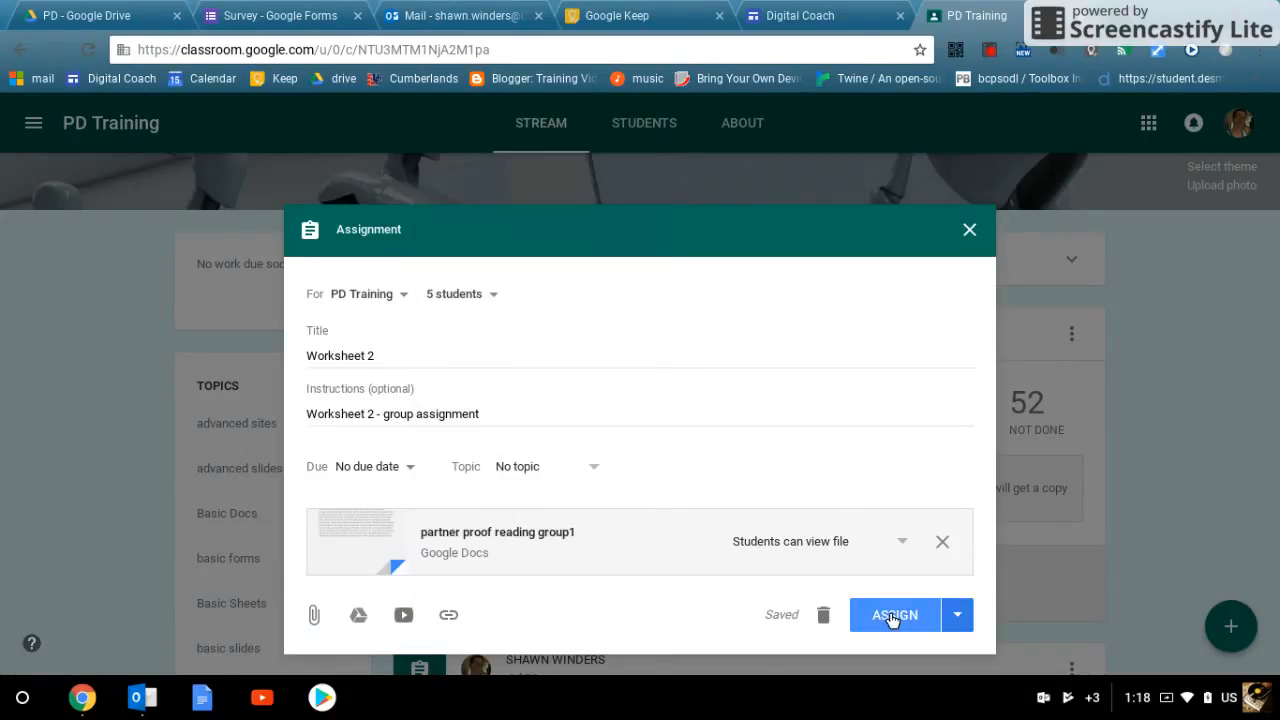
left_click(485, 298)
left_click(694, 417)
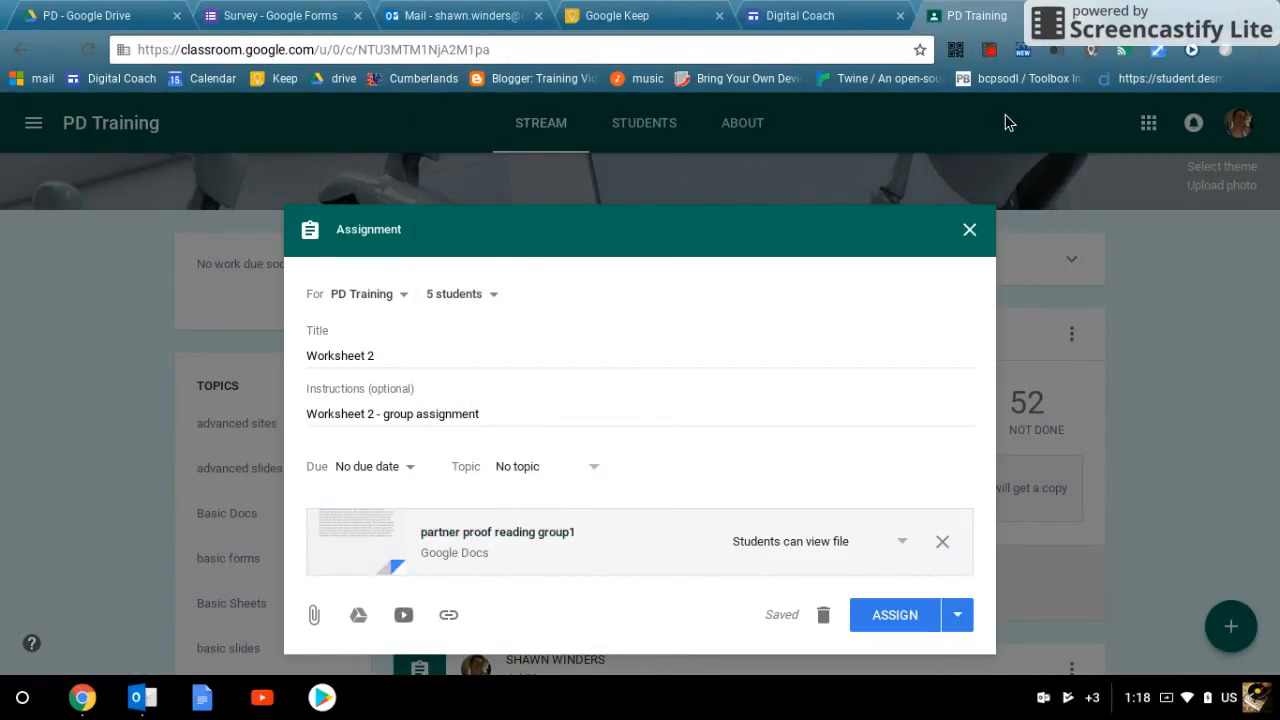
left_click(990, 55)
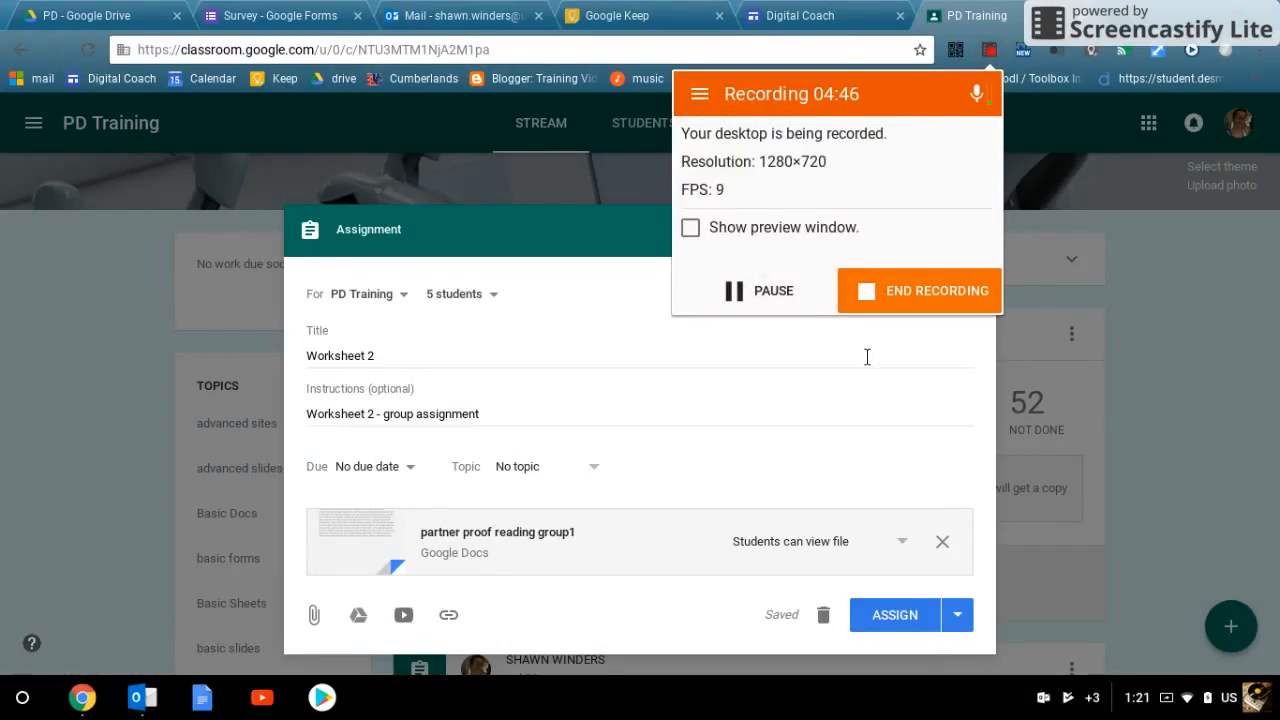
left_click(898, 336)
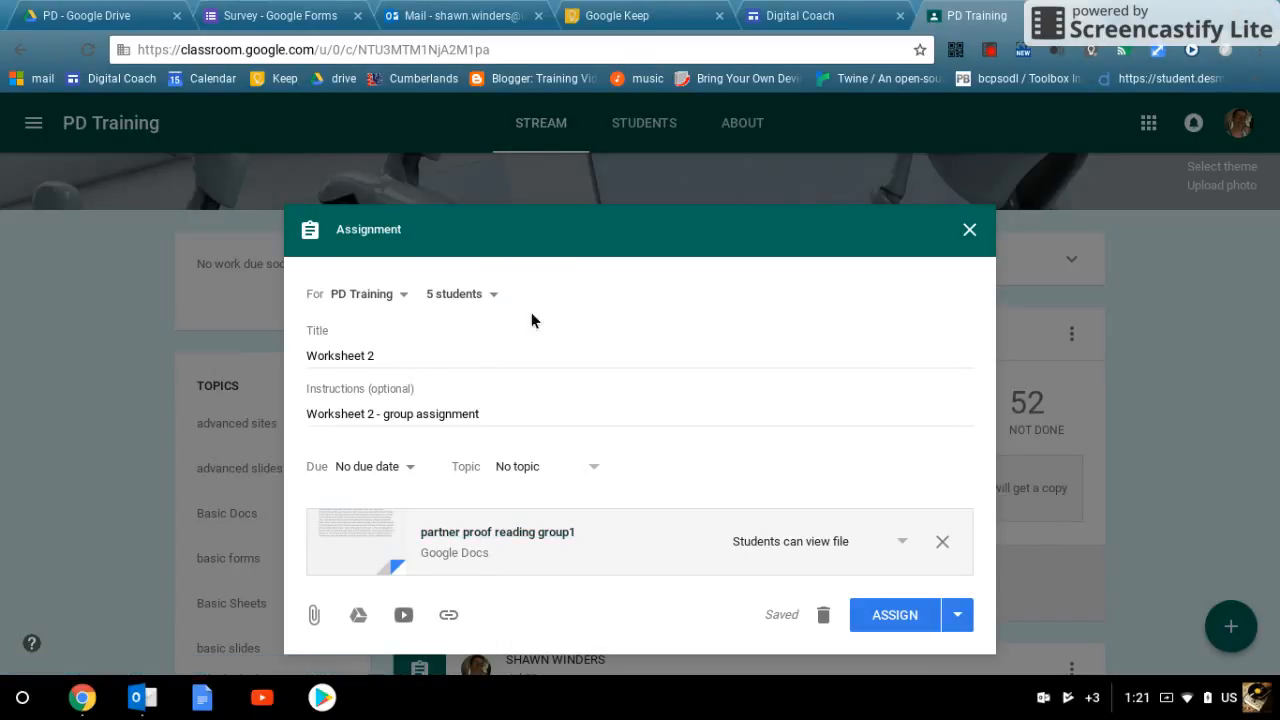
Step: Set the recipients back to all students and open the Drive file picker for another attachment
left_click(480, 294)
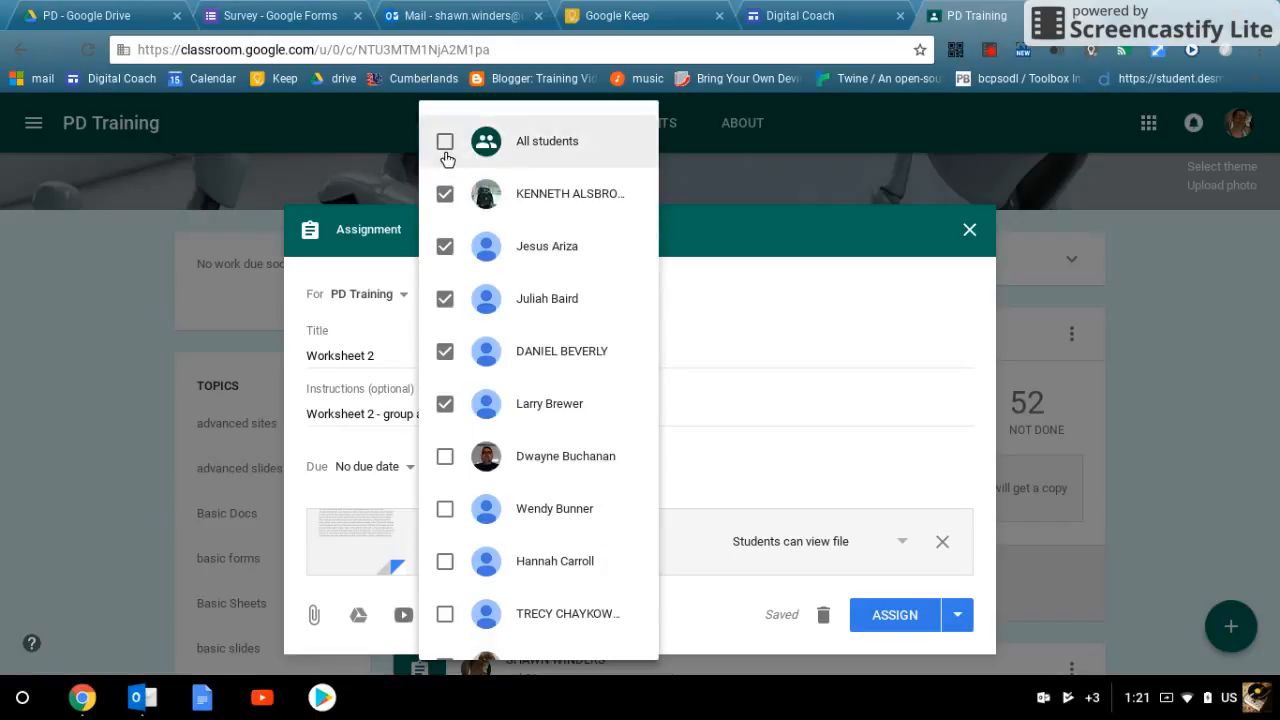
left_click(445, 142)
left_click(840, 346)
scroll(849, 412, "down", 1)
left_click(358, 577)
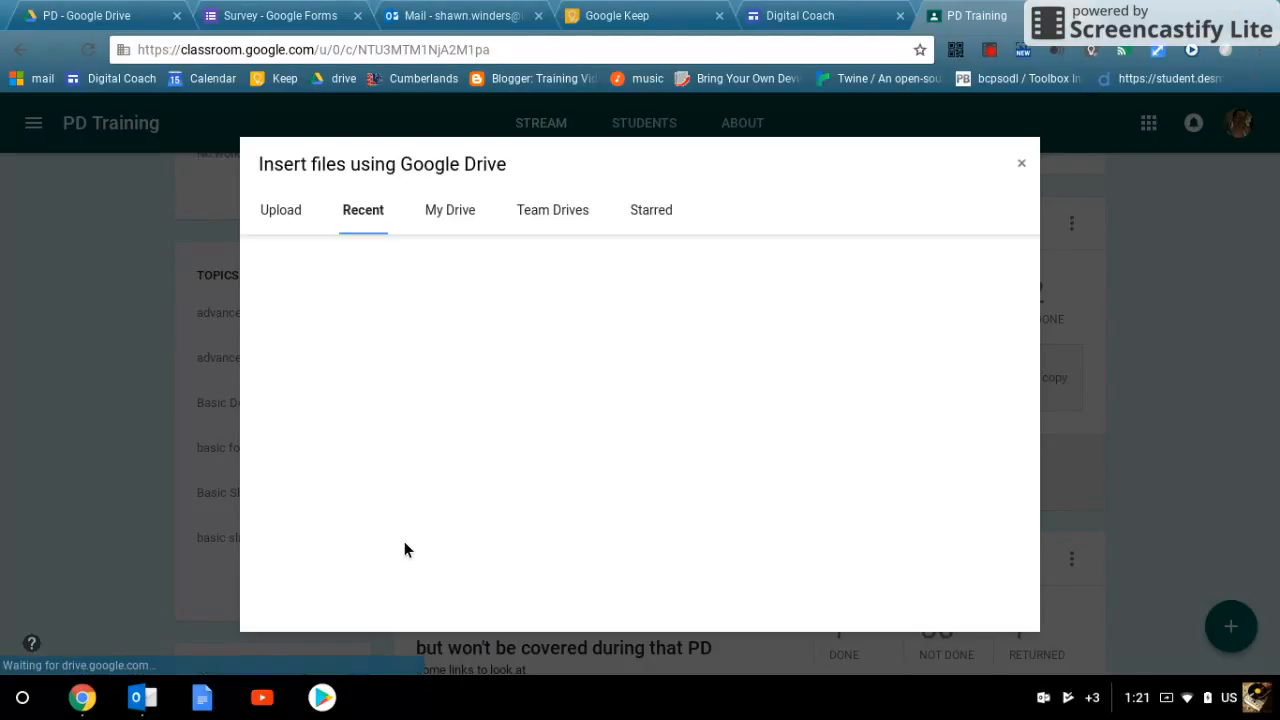
left_click(668, 213)
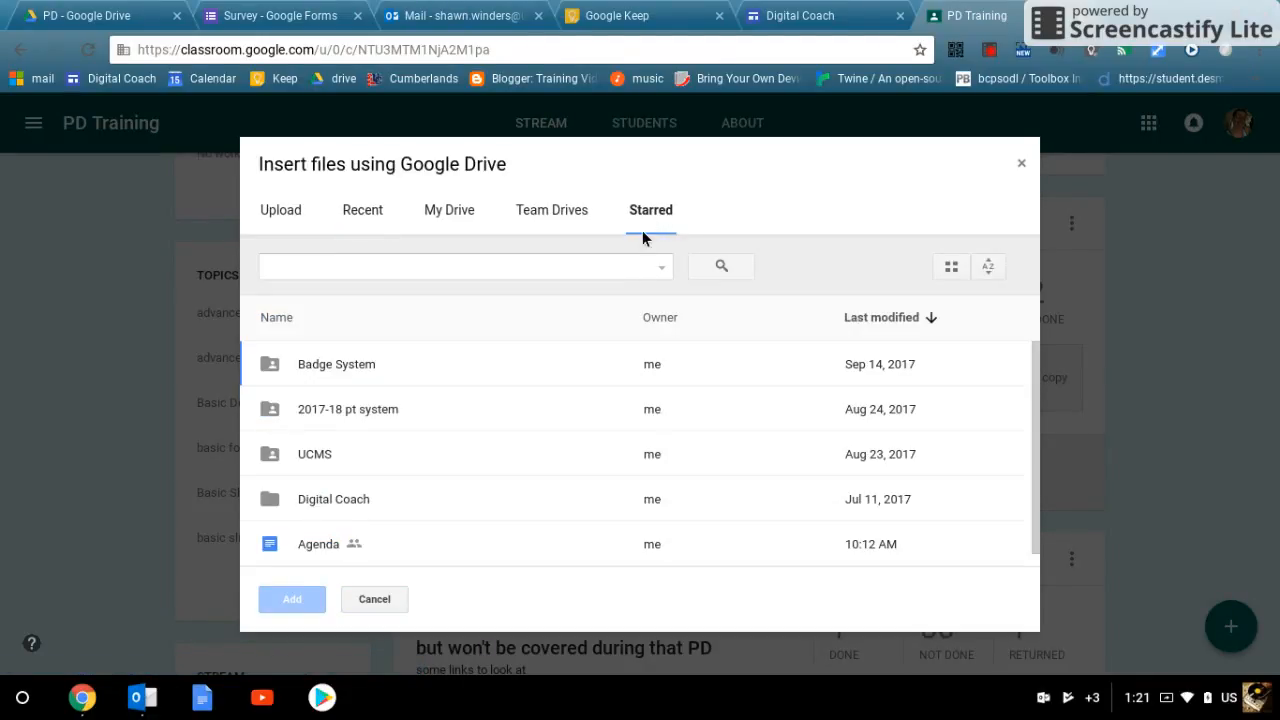
left_click(500, 270)
type("pro")
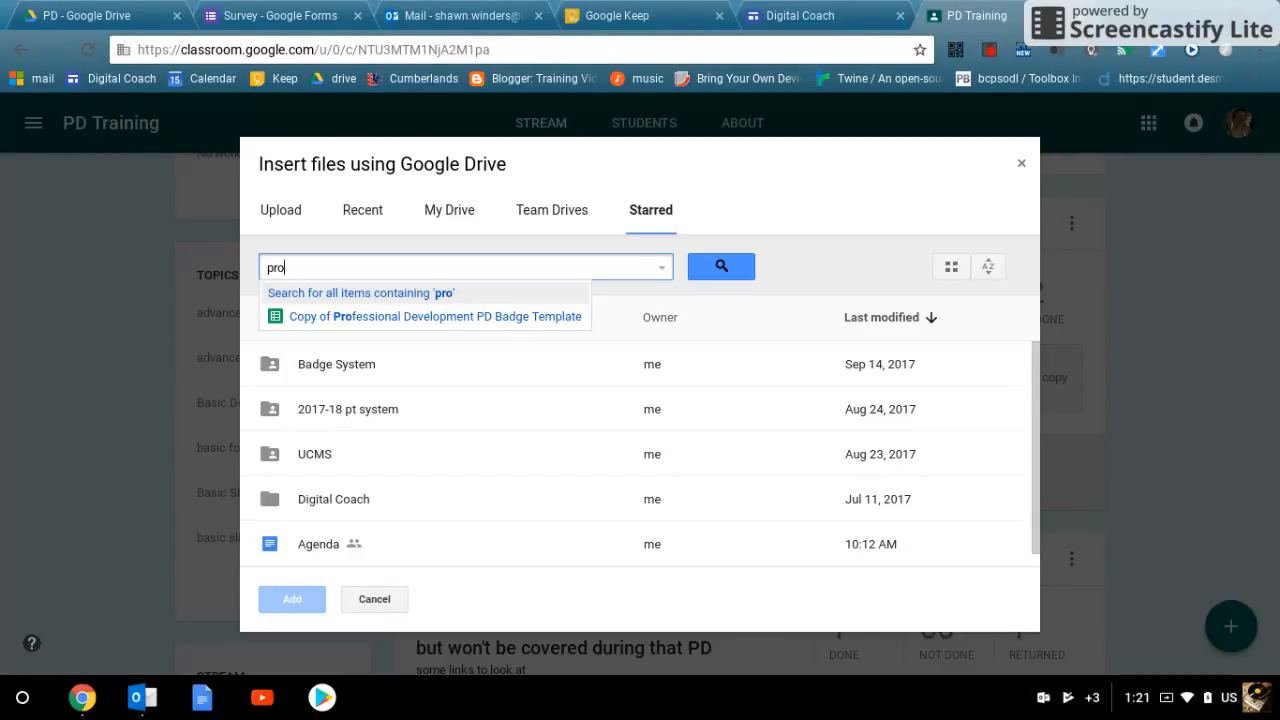
type("ff")
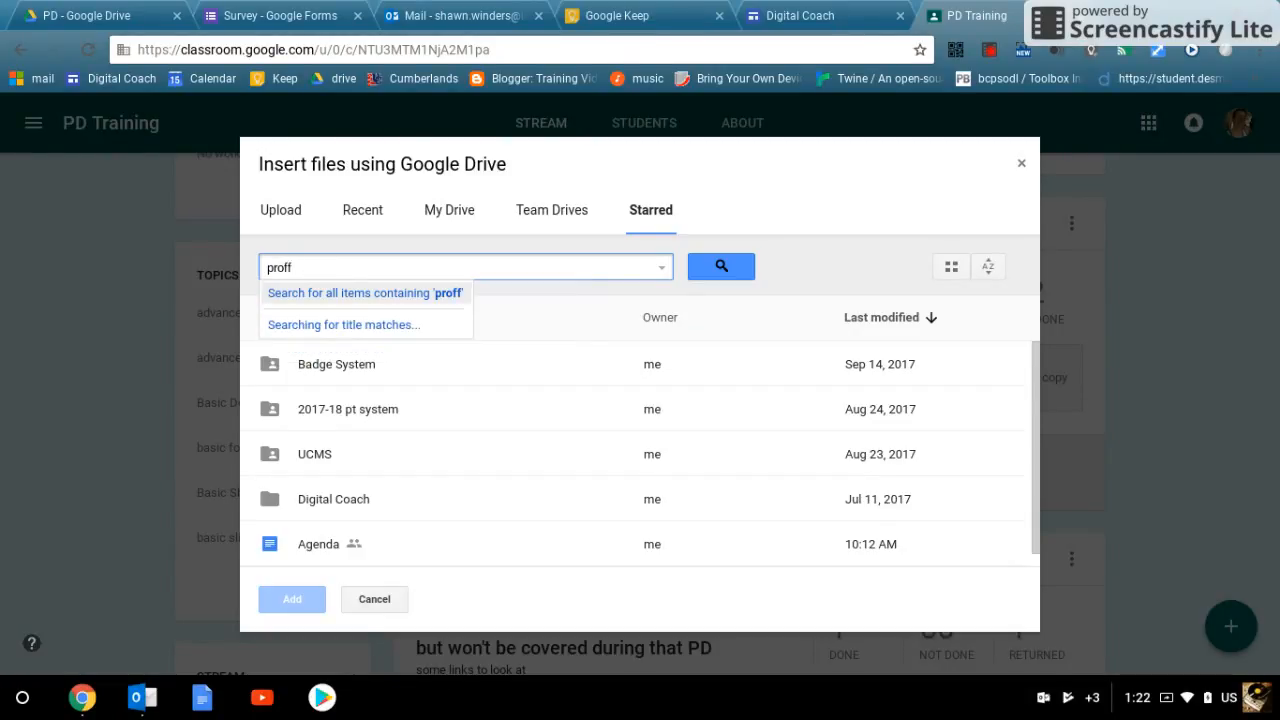
Step: Search My Drive for "proof" and attach the "partner proof reading group2" document to the assignment
left_click(445, 212)
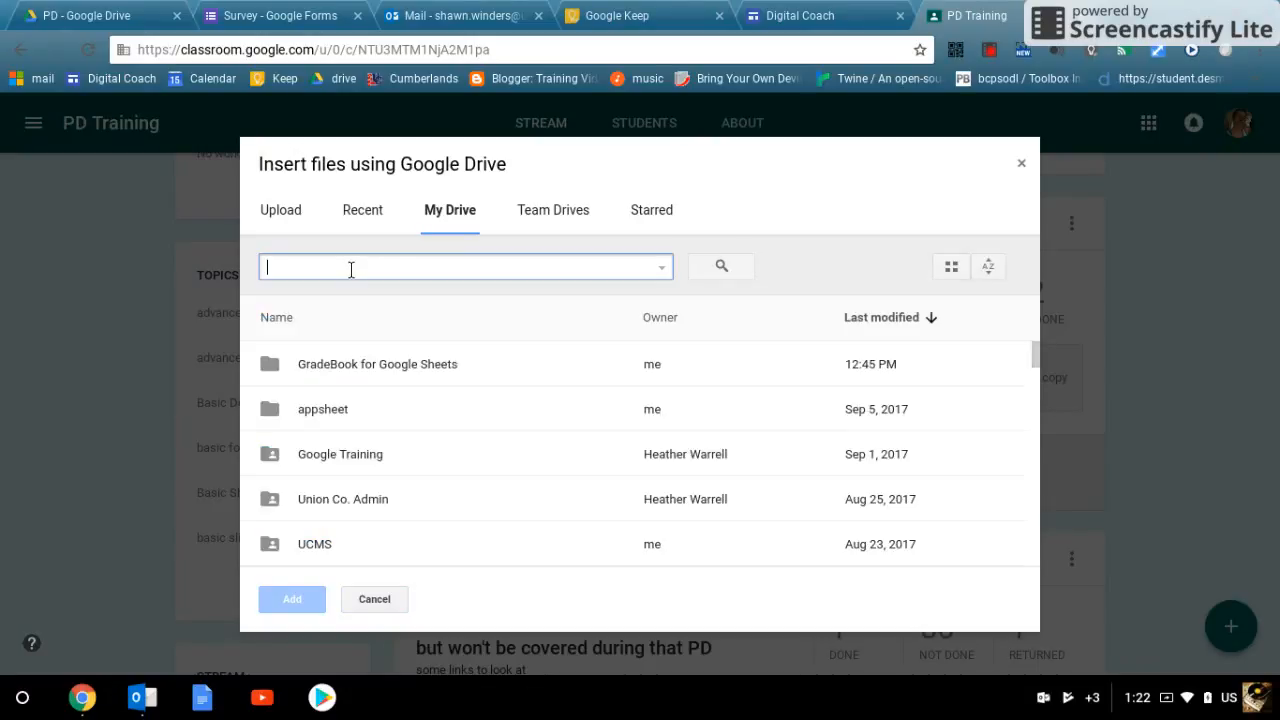
type("proof")
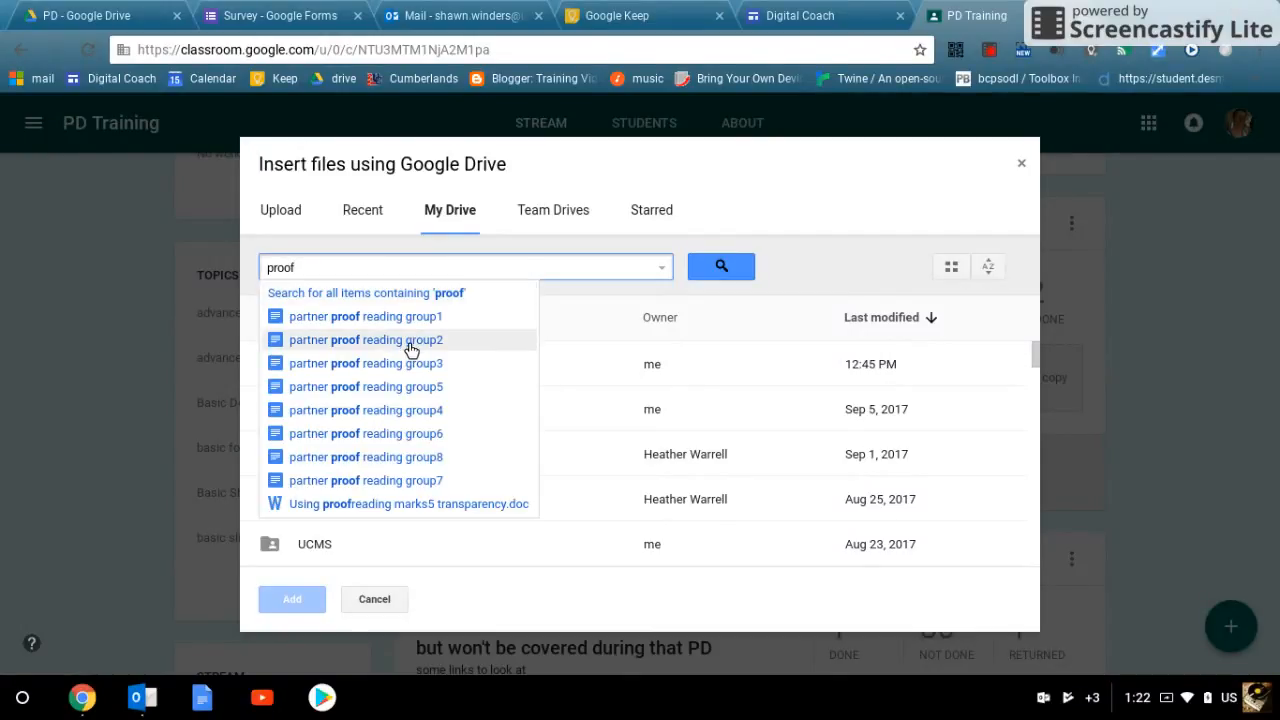
key("BackSpace")
key("BackSpace")
key("BackSpace")
key("BackSpace")
key("BackSpace")
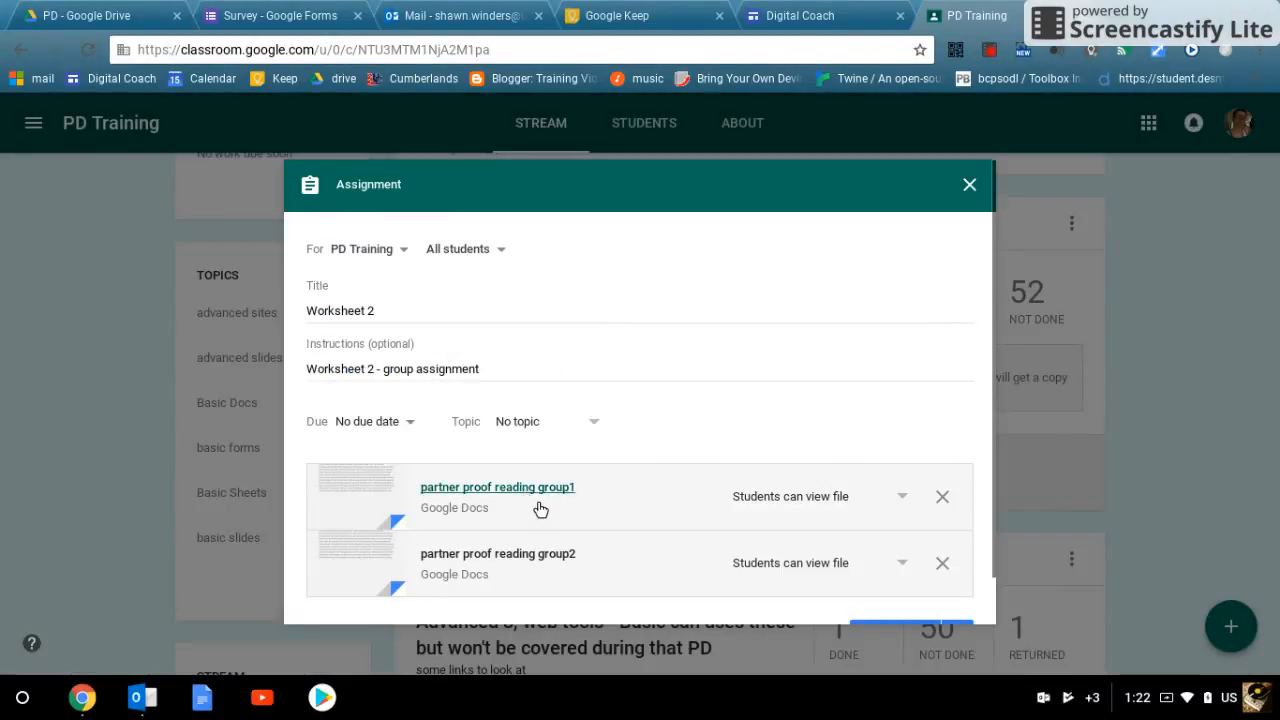
Step: Attach the "partner proof reading group3" document as well, found by searching My Drive for "proof"
scroll(537, 509, "down", 1)
left_click(357, 587)
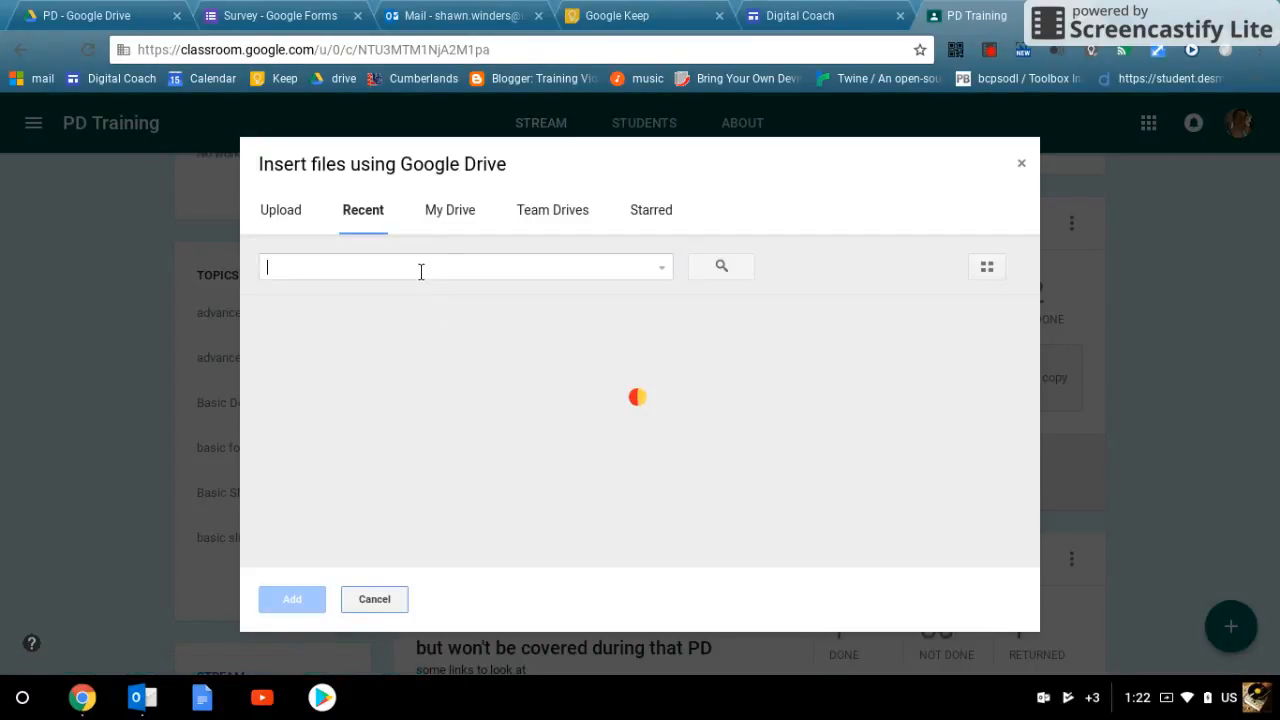
left_click(466, 226)
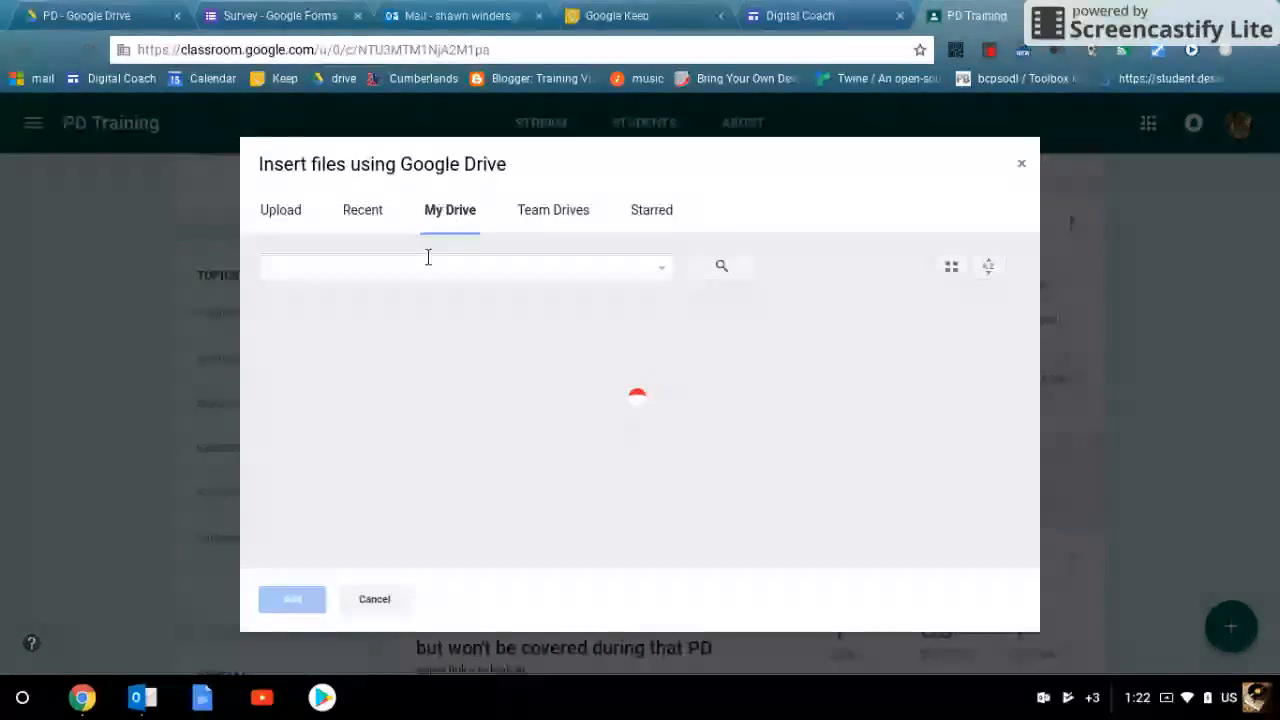
type("proof")
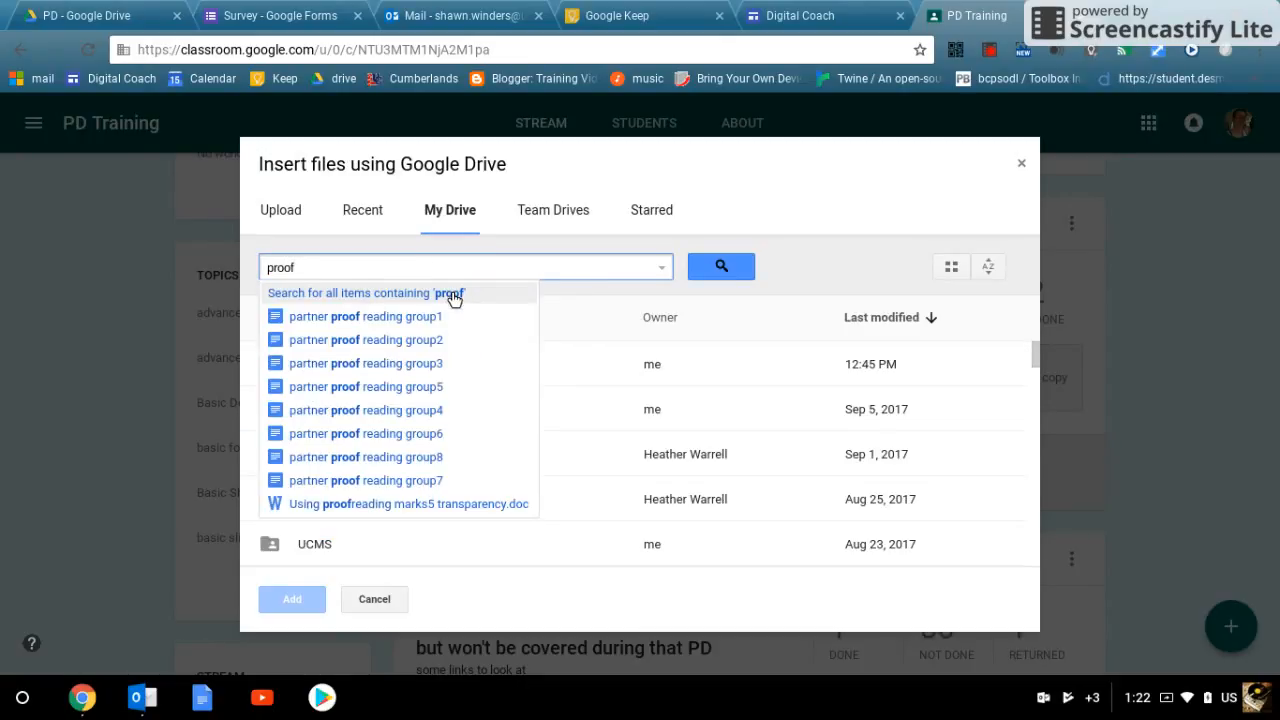
left_click(425, 368)
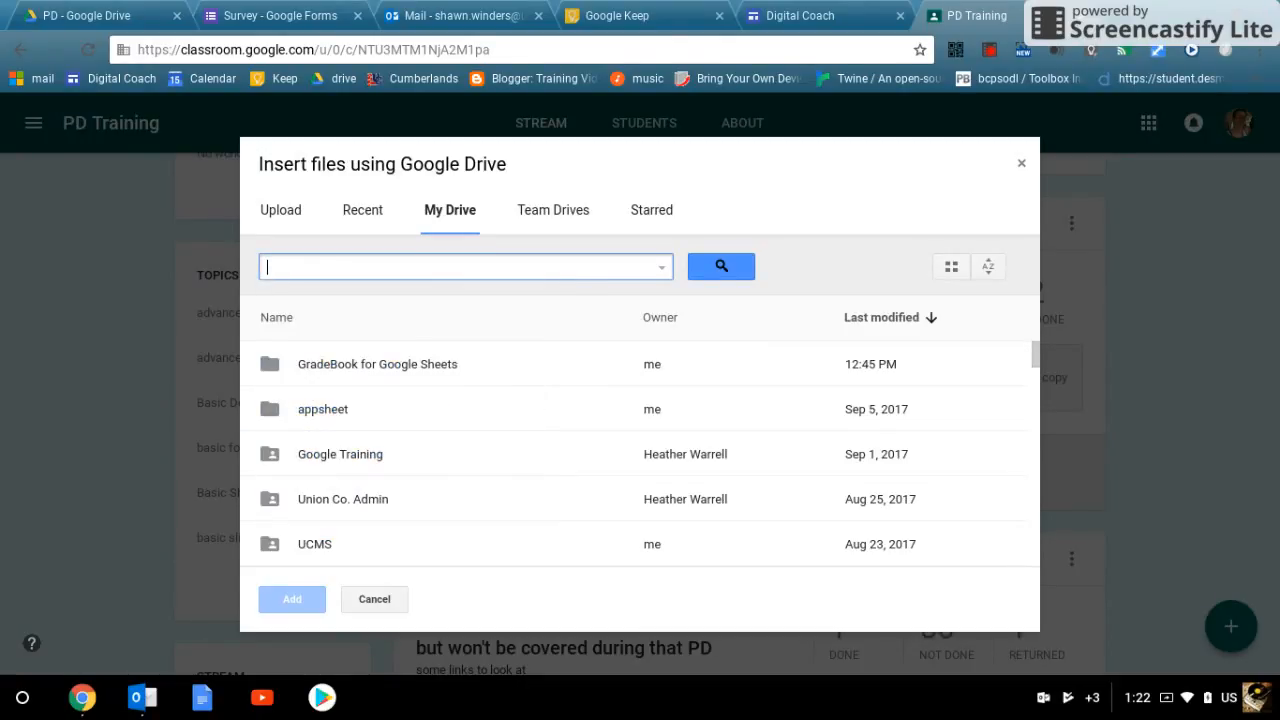
scroll(709, 390, "down", 1)
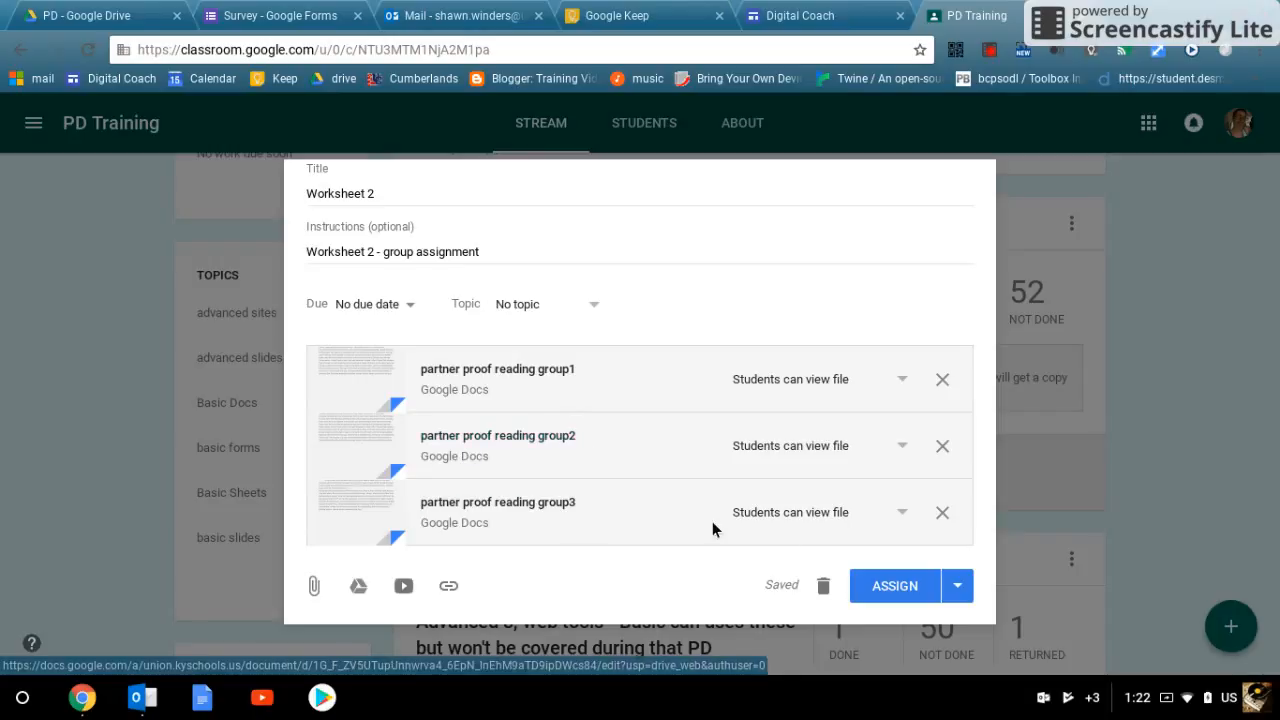
Step: Check the student selection and the three attached documents, and assign Worksheet 2 to all students
scroll(712, 521, "down", 1)
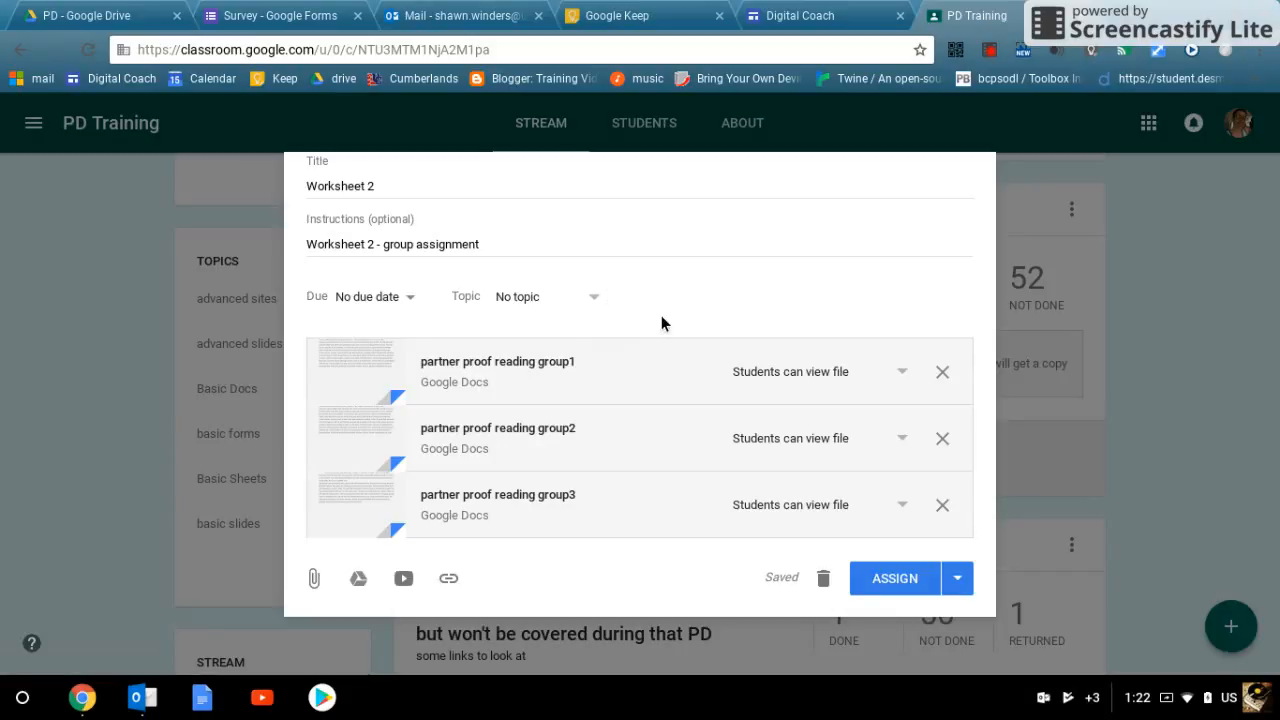
scroll(529, 308, "up", 3)
left_click(472, 252)
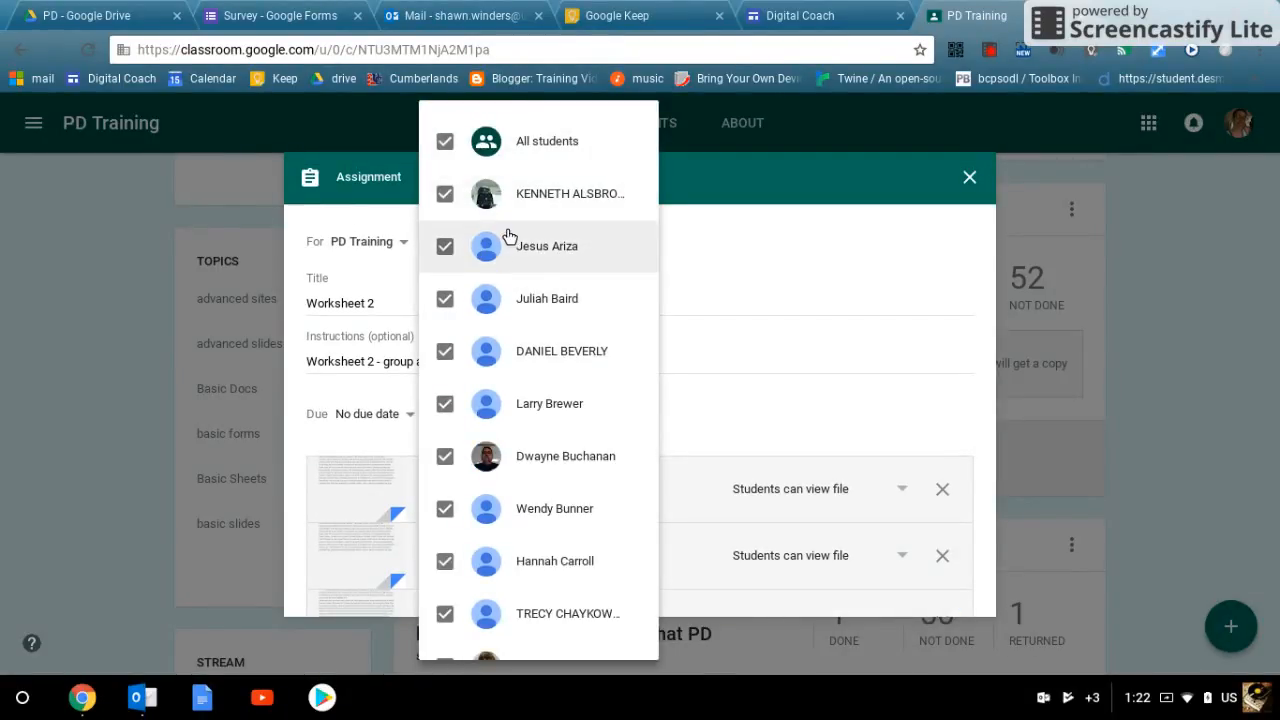
left_click(830, 345)
scroll(840, 360, "down", 2)
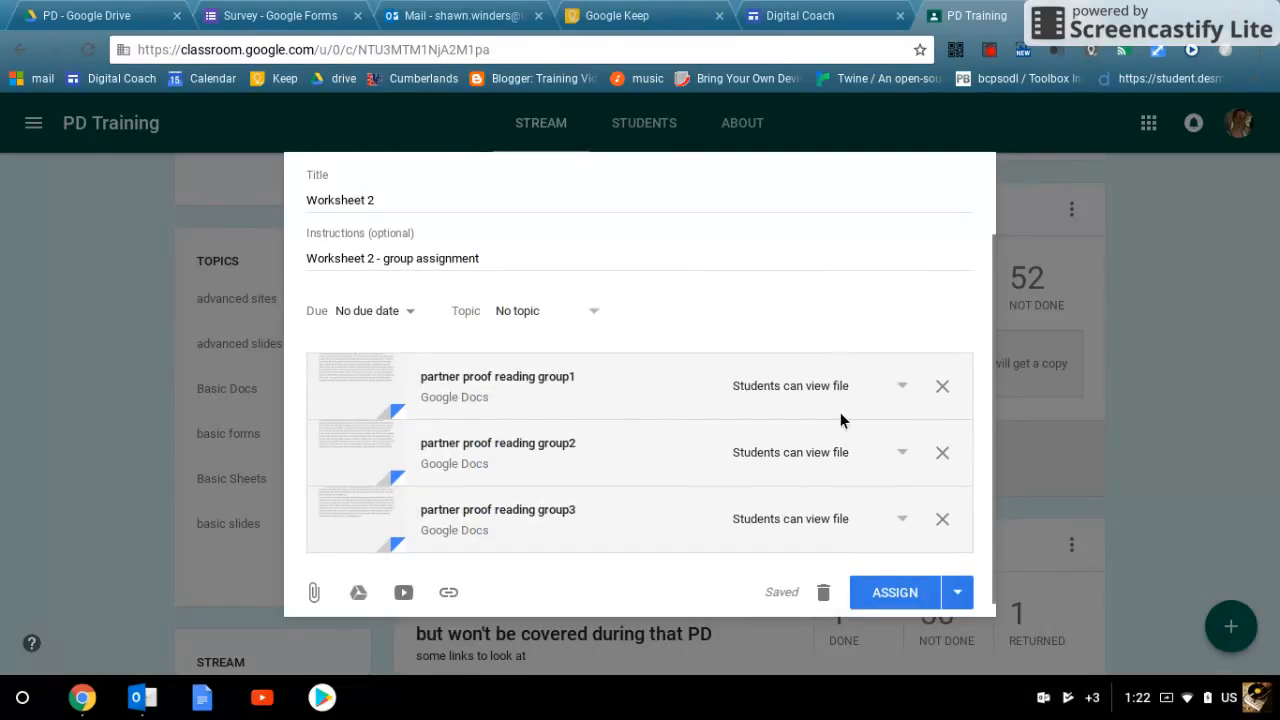
scroll(822, 415, "down", 1)
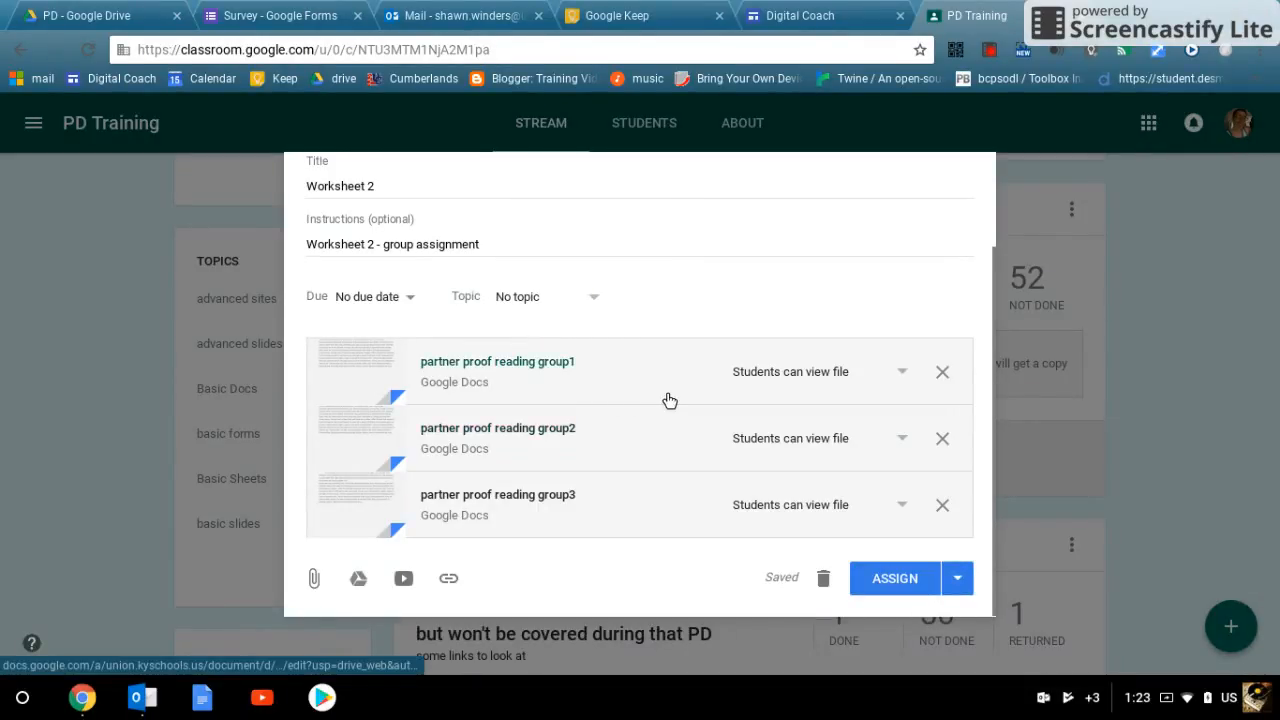
scroll(690, 420, "down", 1)
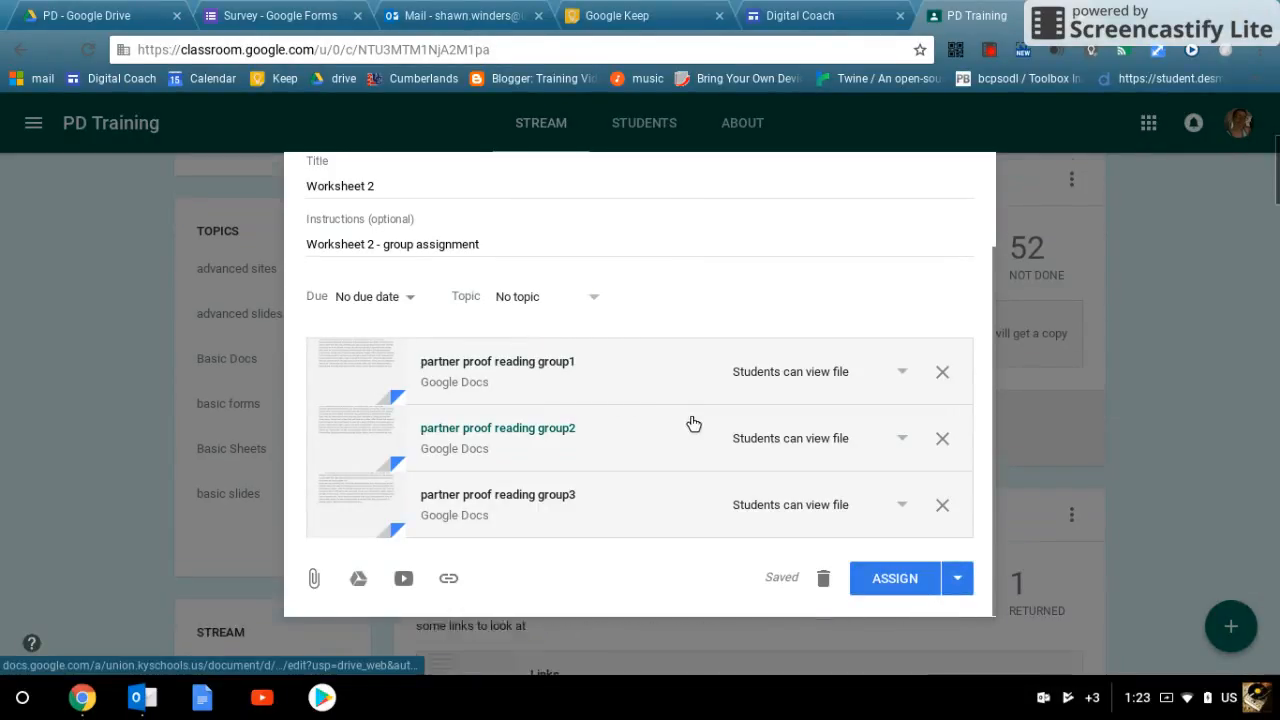
left_click(876, 578)
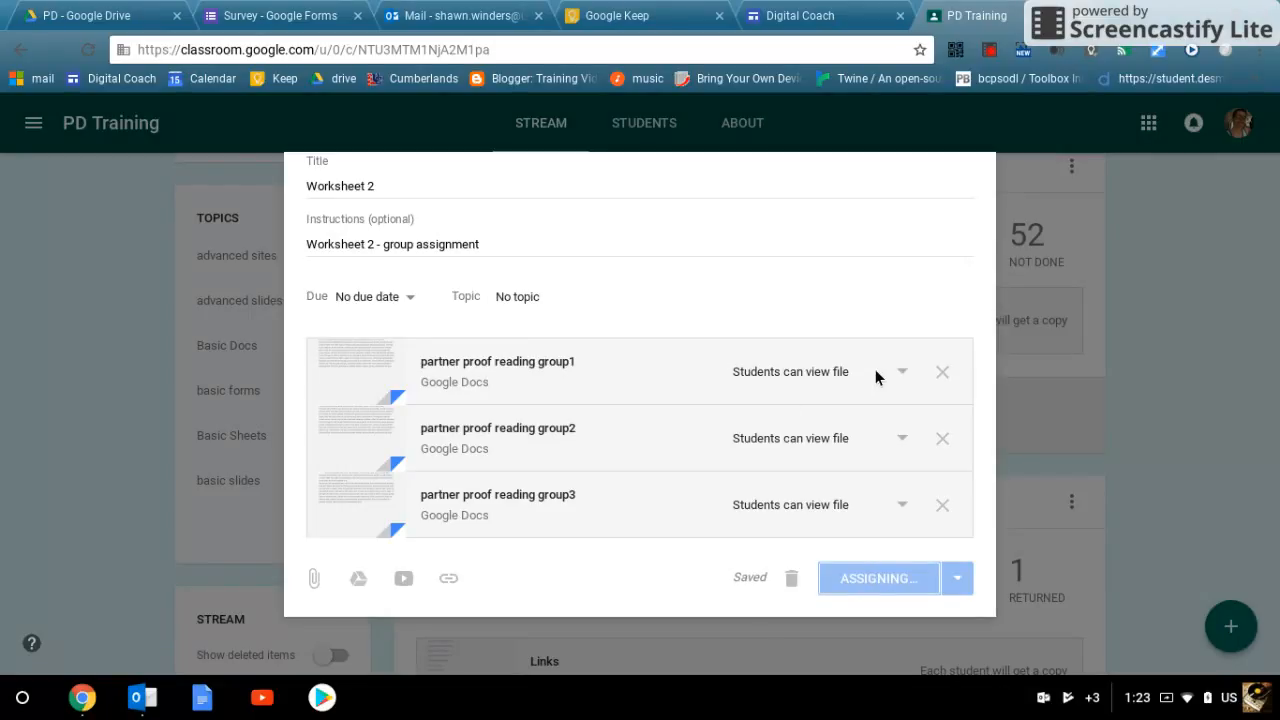
Step: Open the attached "partner proof reading group3" document and the Worksheet 2 student work page, and return to the class stream
left_click(900, 372)
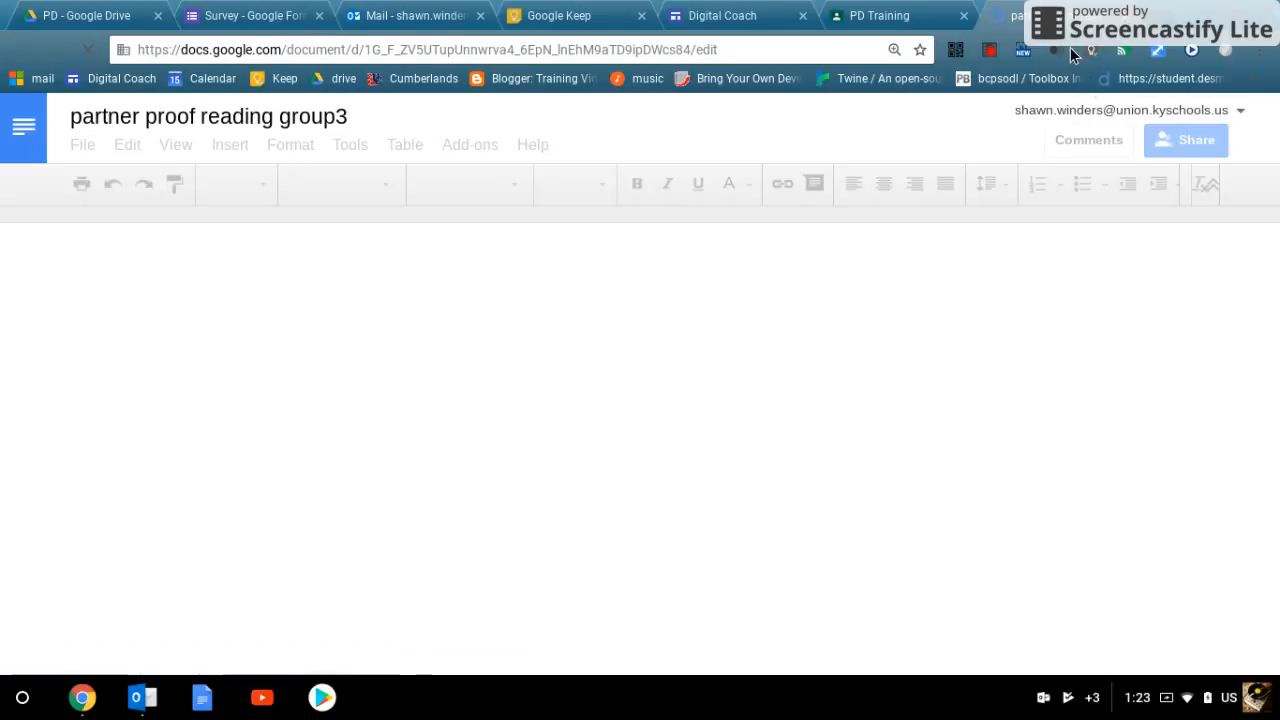
key("ctrl+w")
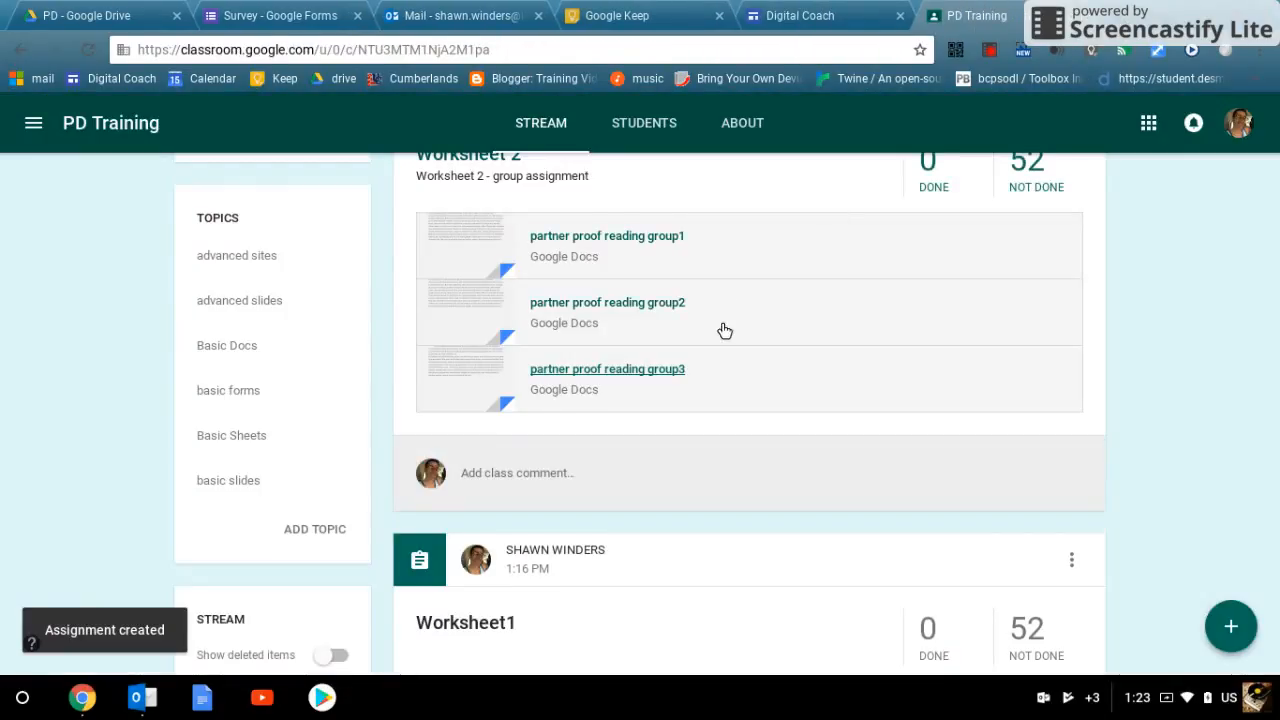
left_click(820, 351)
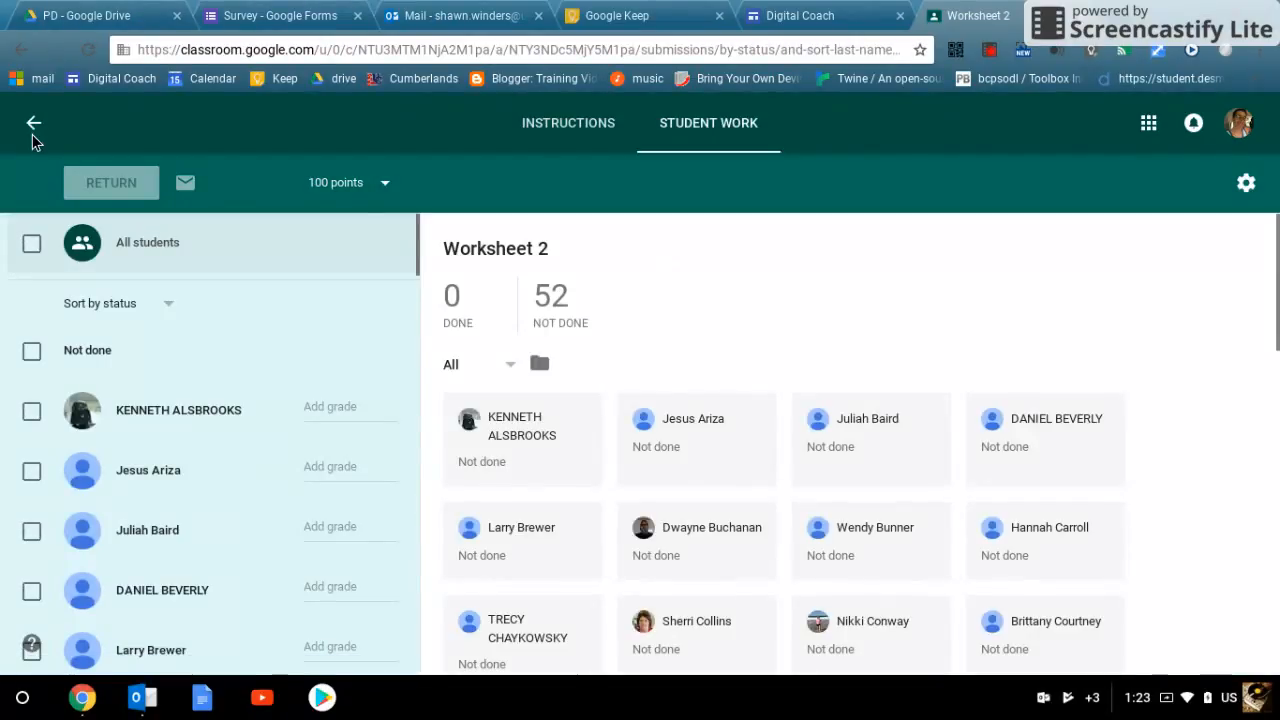
left_click(33, 125)
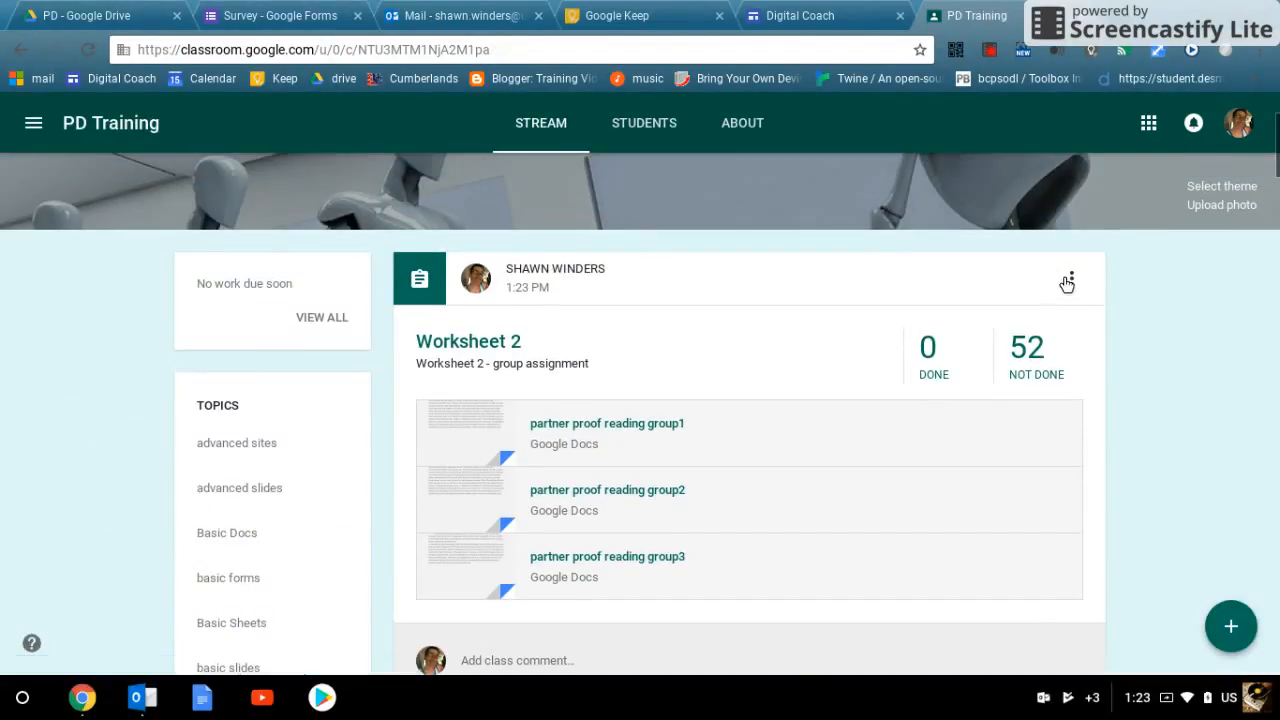
Step: Edit the Worksheet 2 assignment so all three partner proof reading documents use "Students can edit file", and save it
left_click(1071, 278)
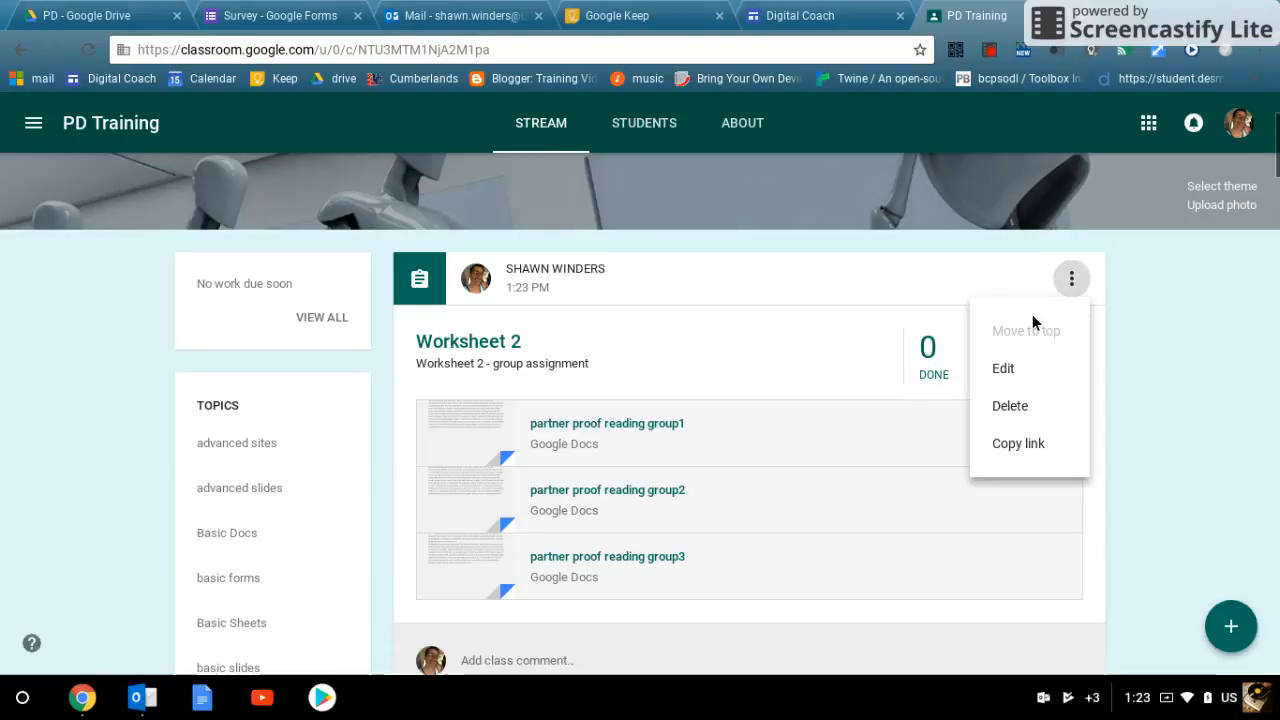
left_click(1020, 378)
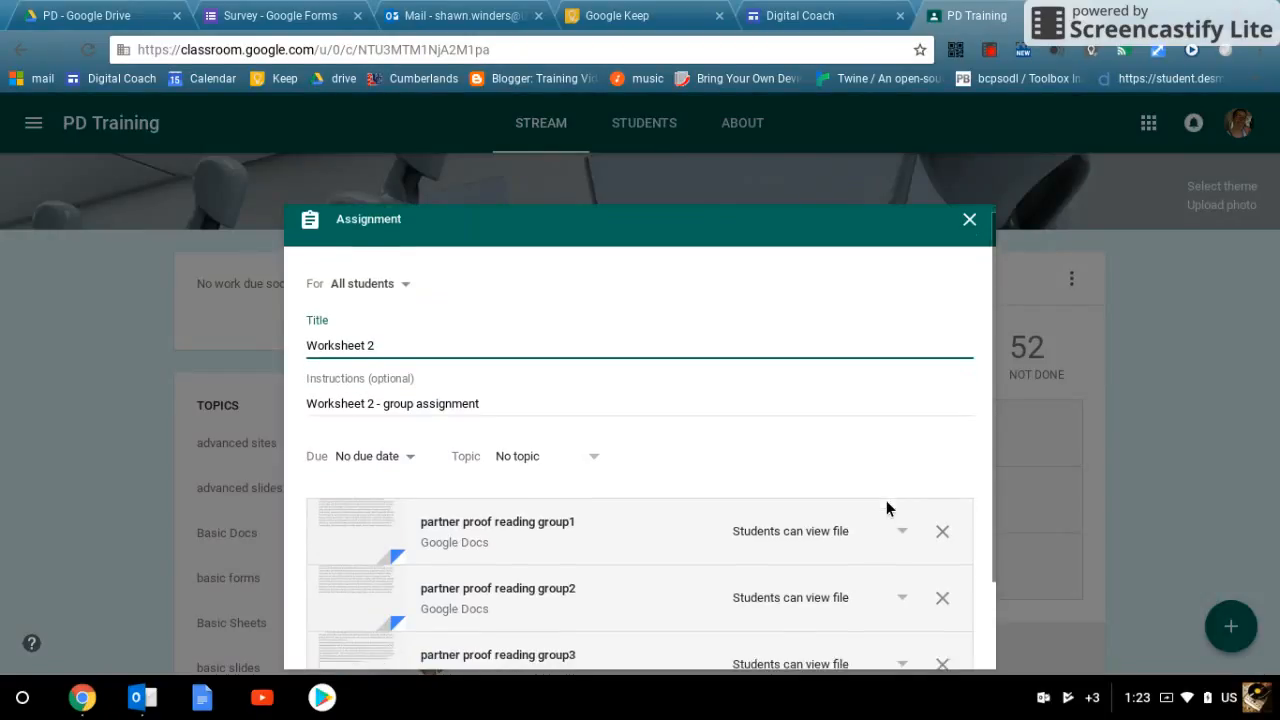
scroll(886, 508, "down", 2)
left_click(904, 447)
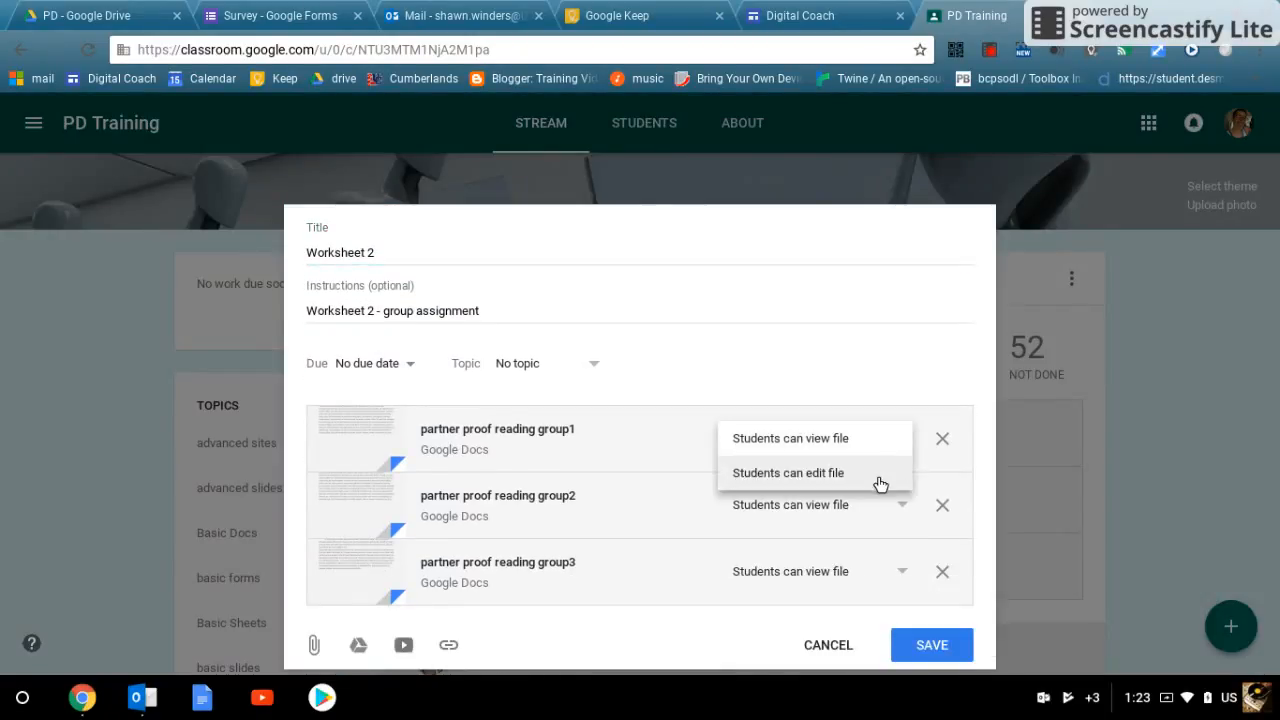
left_click(880, 481)
left_click(897, 507)
left_click(866, 540)
left_click(904, 572)
left_click(851, 609)
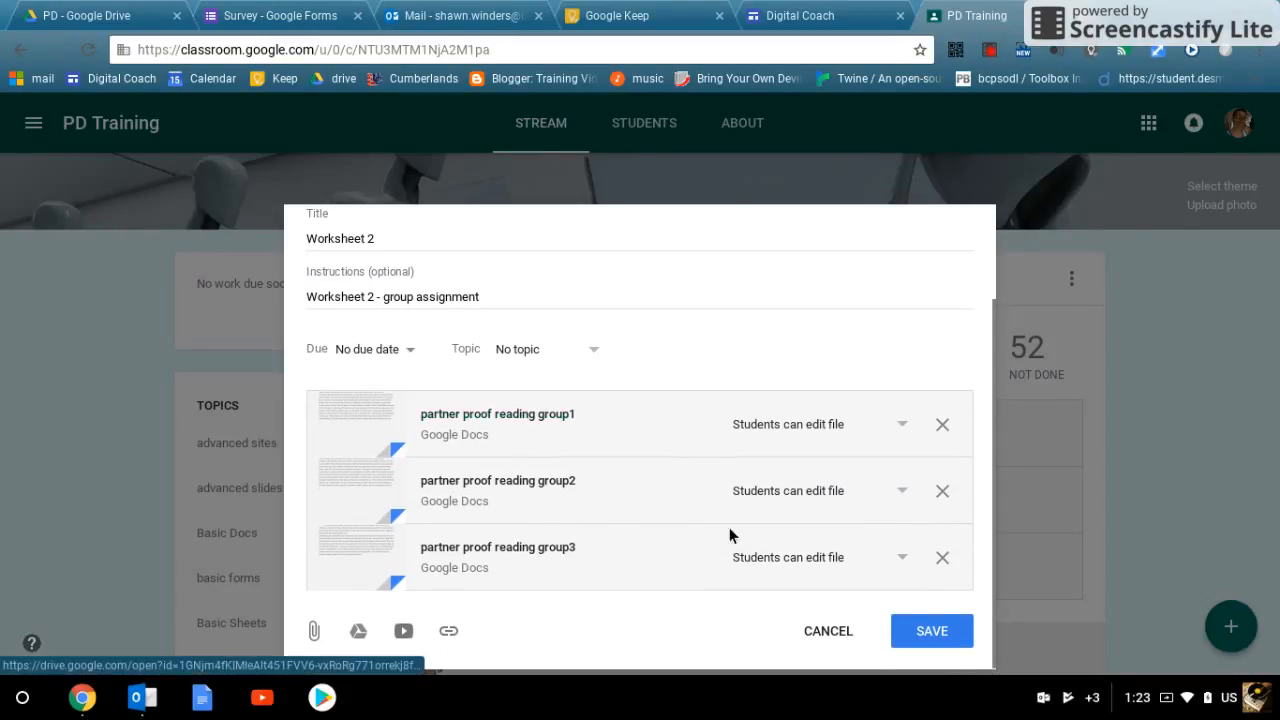
scroll(730, 537, "down", 2)
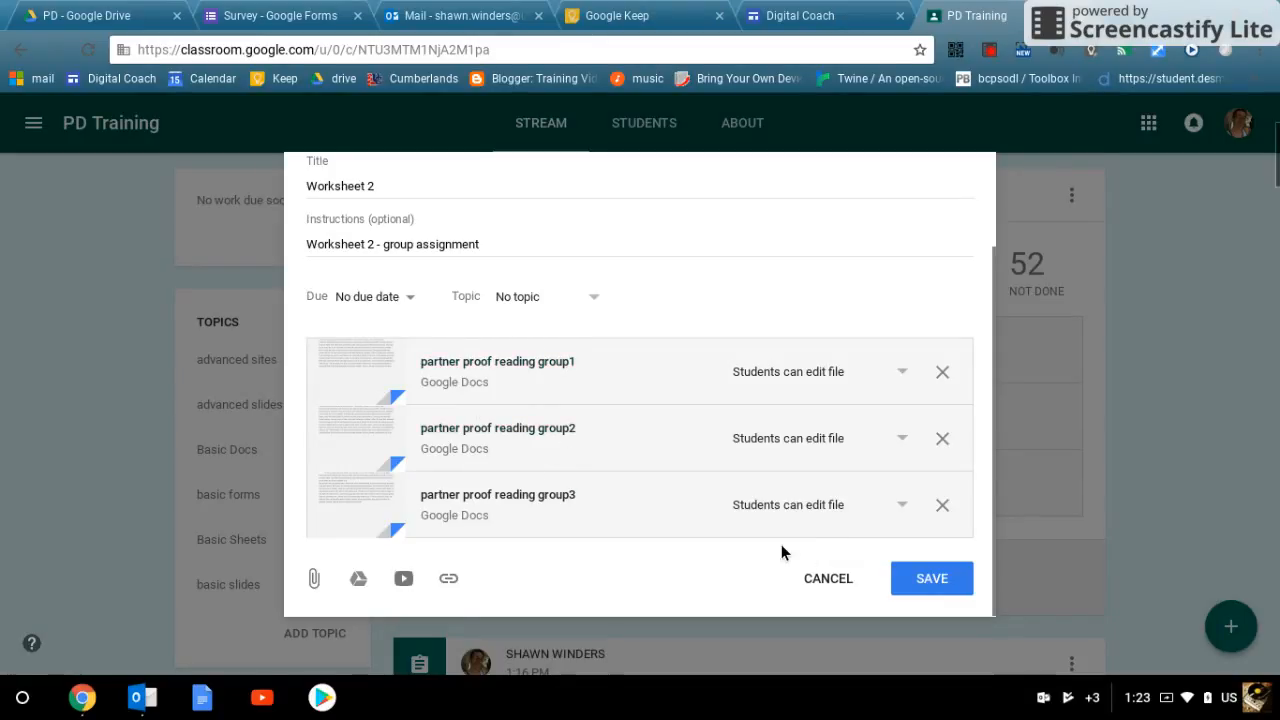
left_click(916, 577)
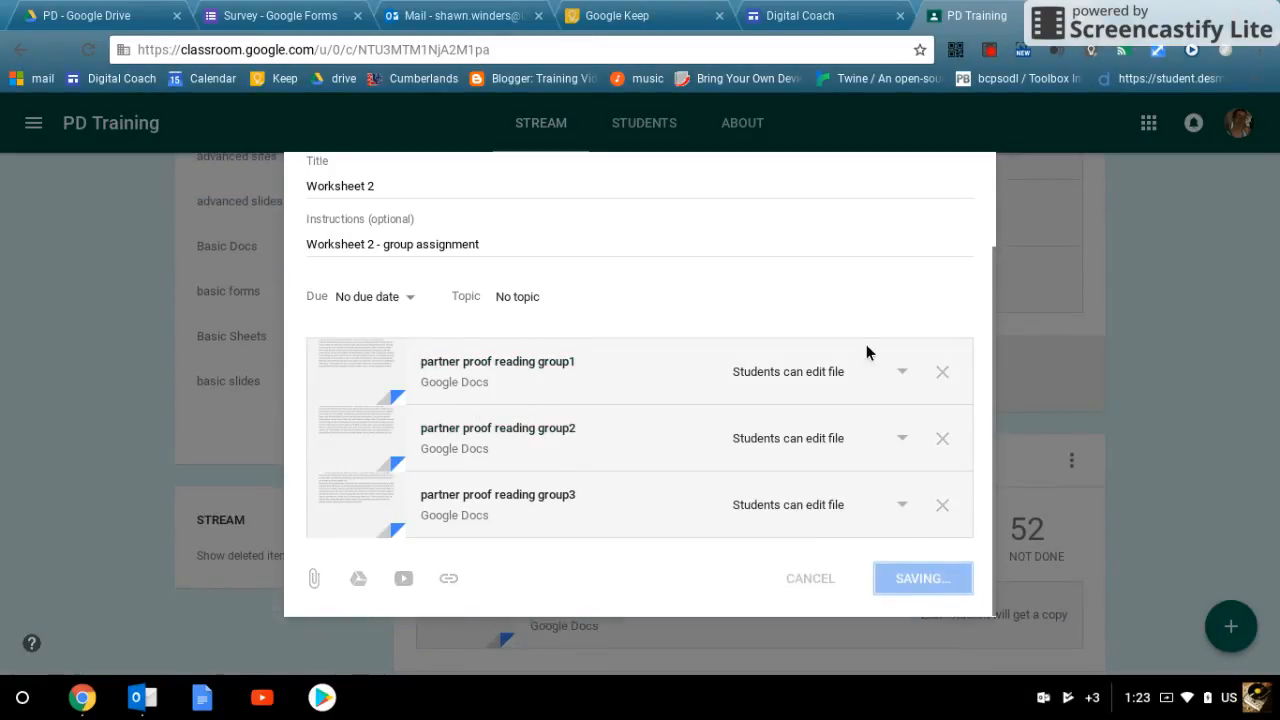
Step: Look over the Worksheet 2 post with its three attached documents and the Worksheet1 post below it in the class stream
scroll(914, 494, "down", 3)
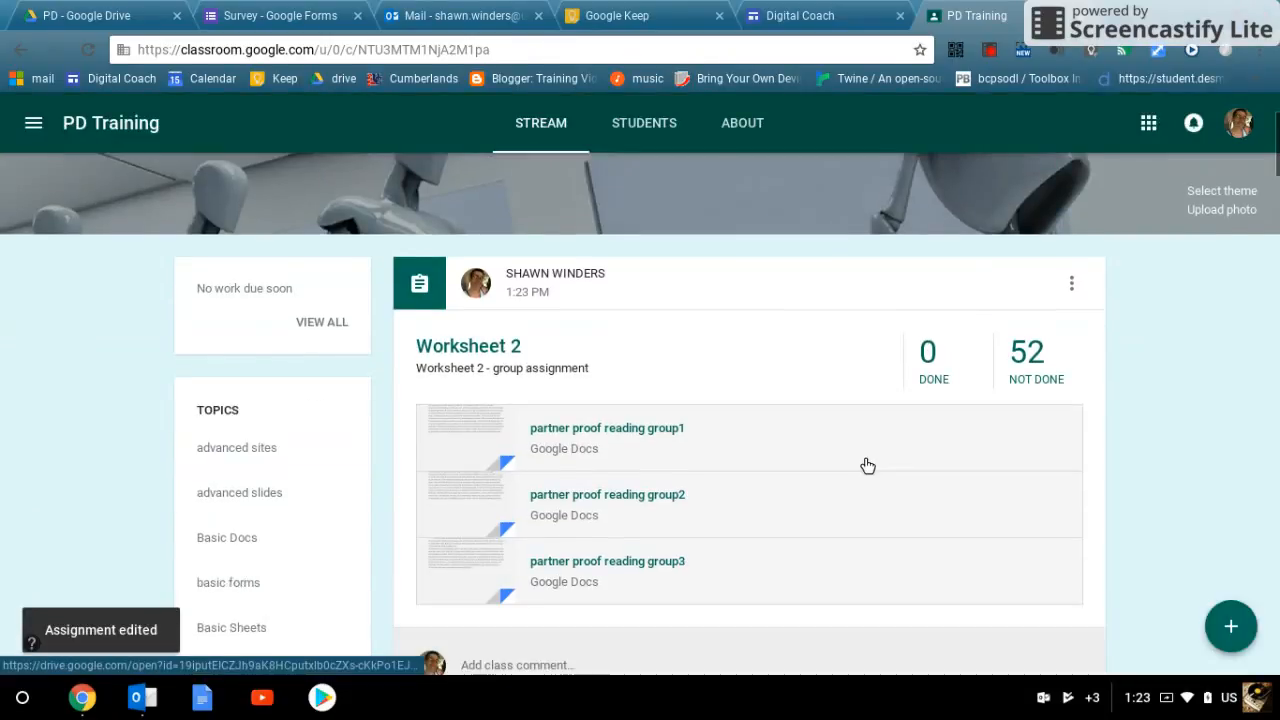
scroll(686, 374, "down", 2)
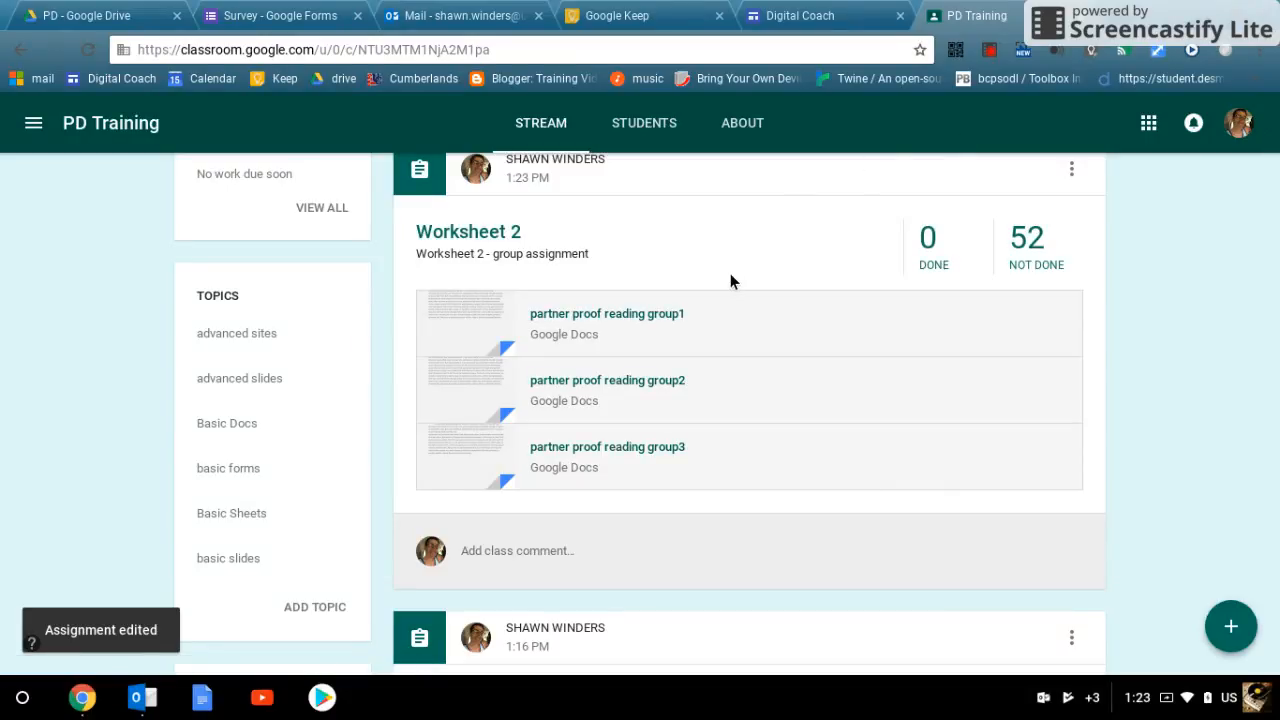
scroll(730, 273, "down", 3)
scroll(691, 486, "up", 5)
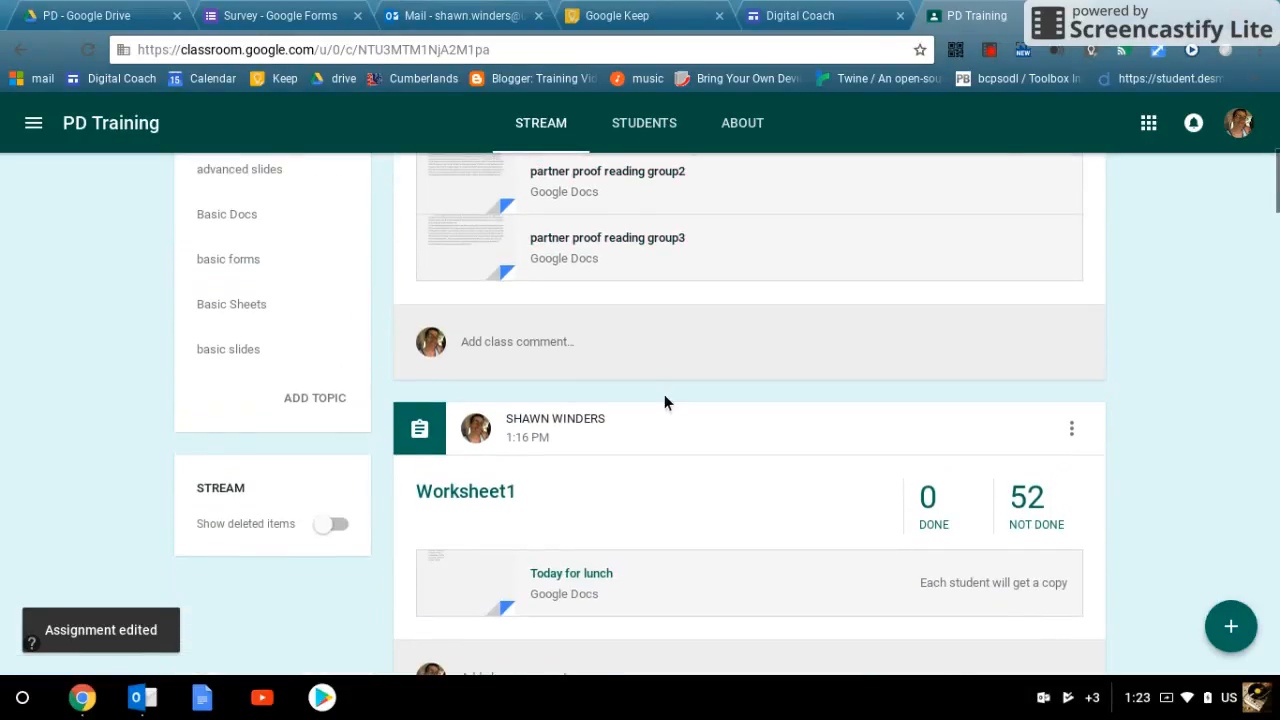
scroll(575, 380, "down", 2)
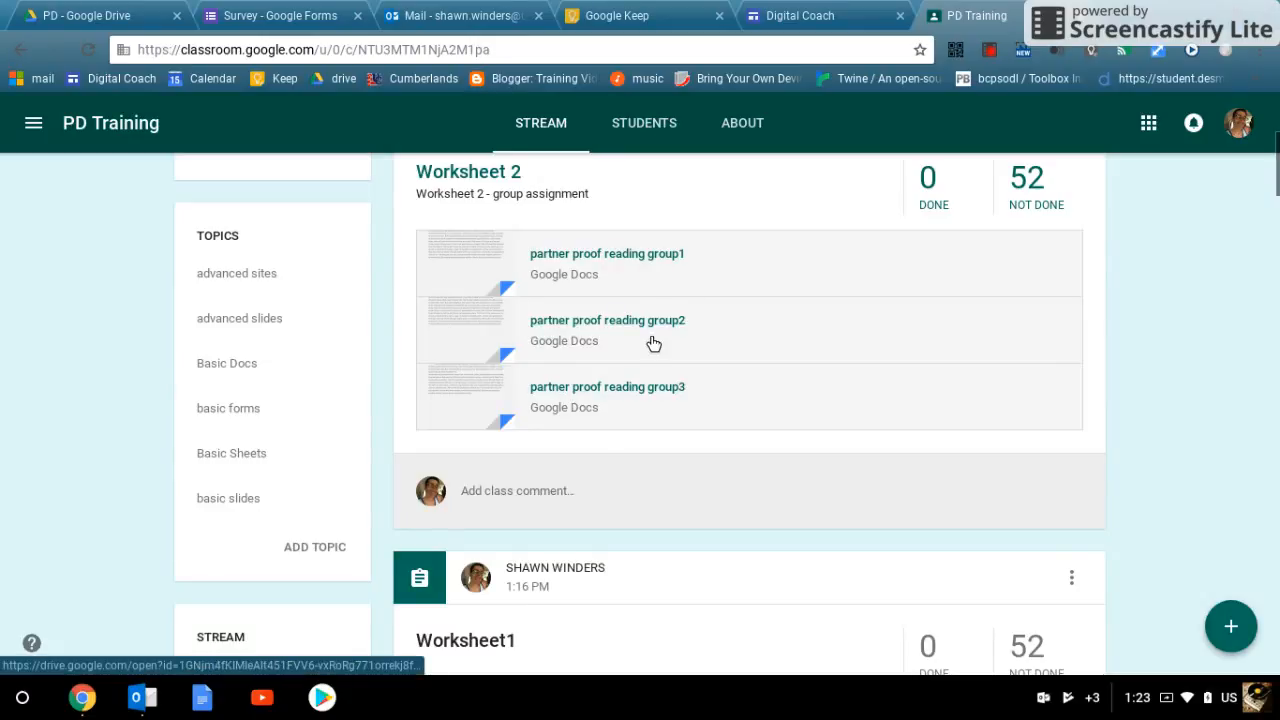
scroll(806, 489, "down", 3)
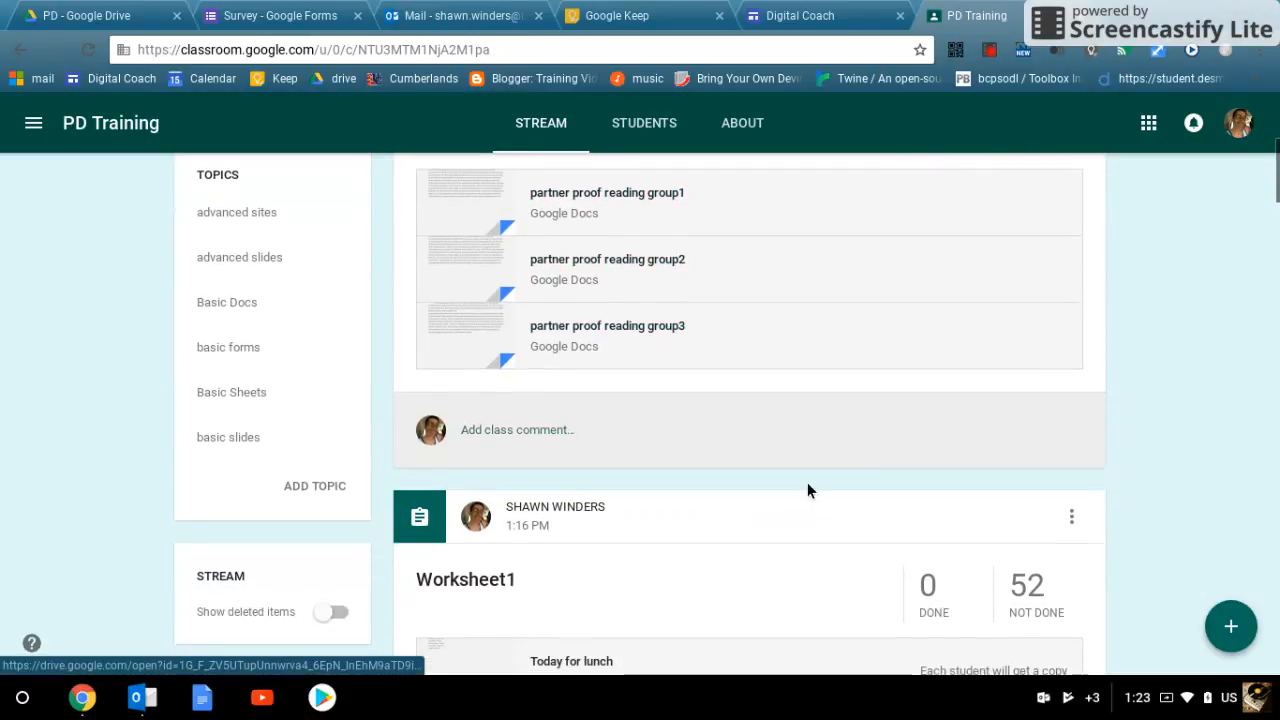
scroll(713, 507, "up", 5)
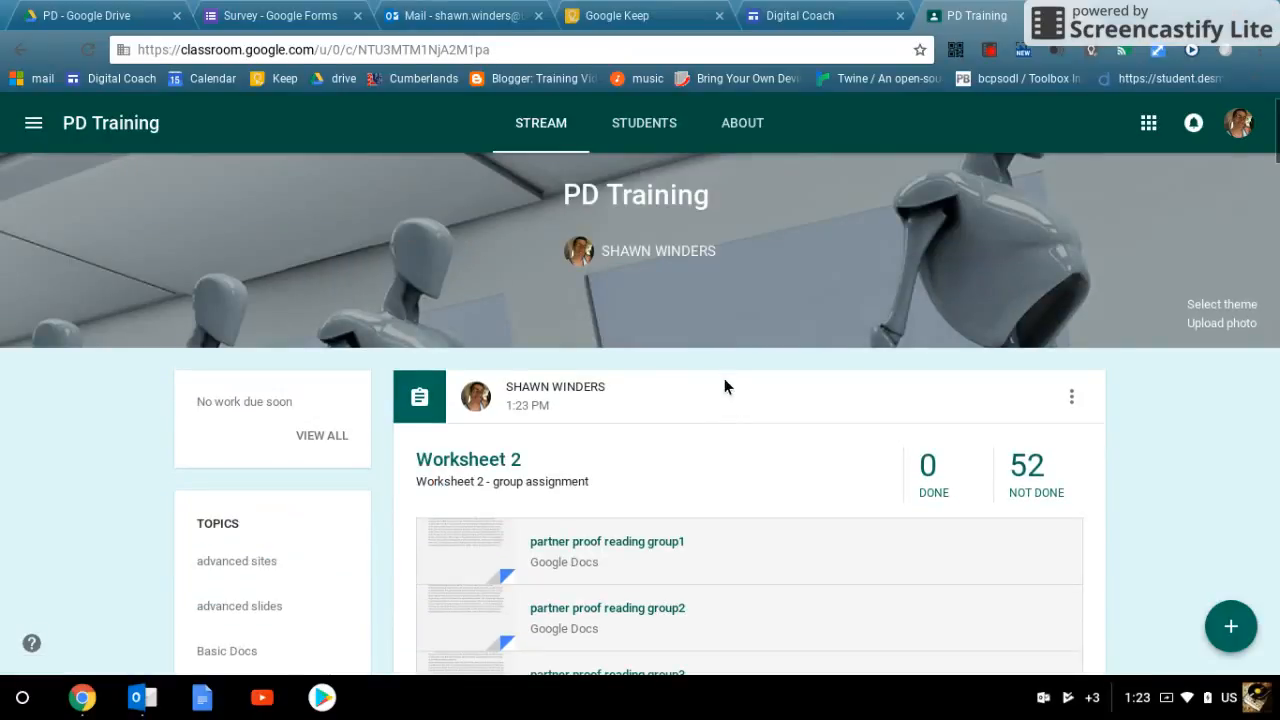
Step: Start a new assignment, and create a Business letter document from the template in Google Docs in a new browser tab
mouse_move(1231, 626)
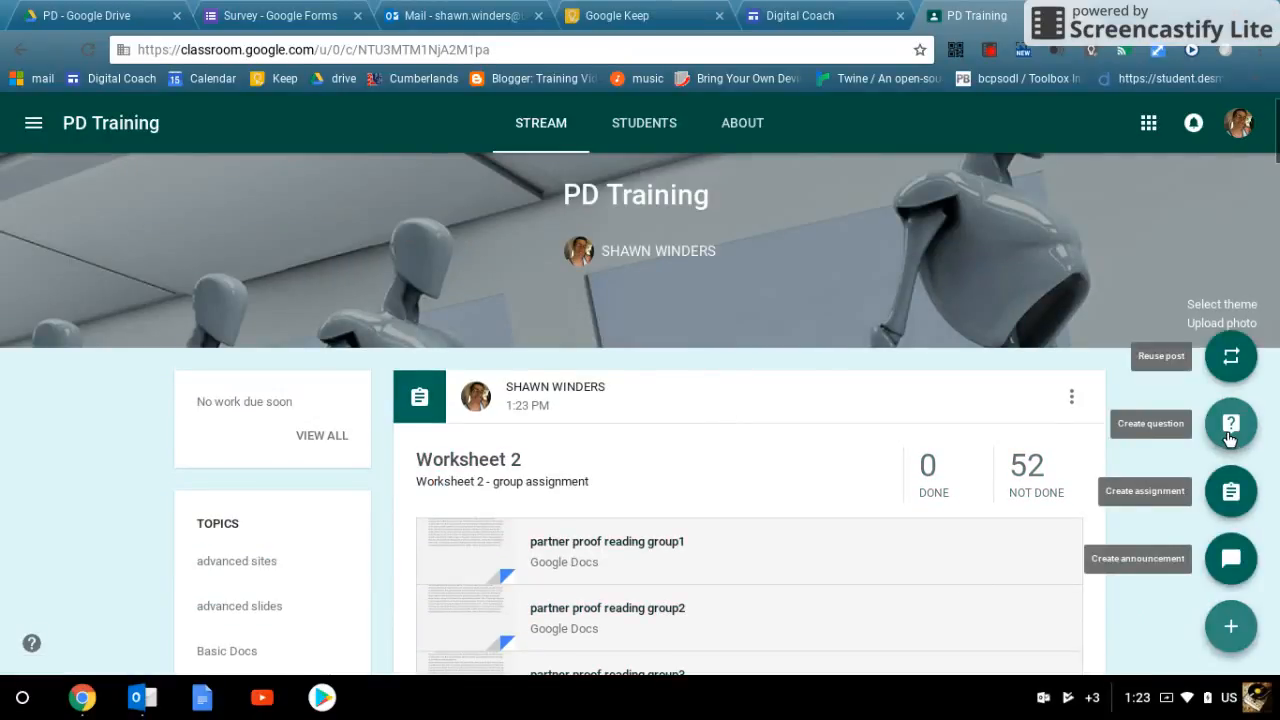
left_click(1230, 495)
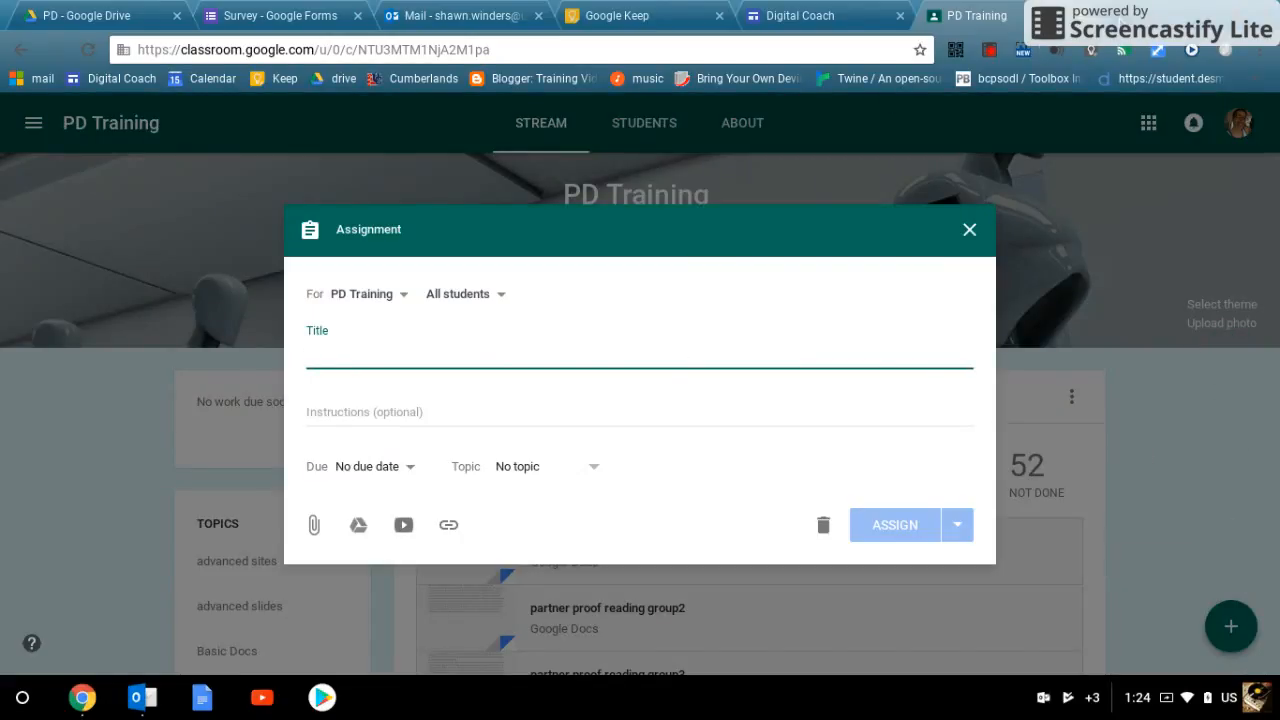
key("ctrl+t")
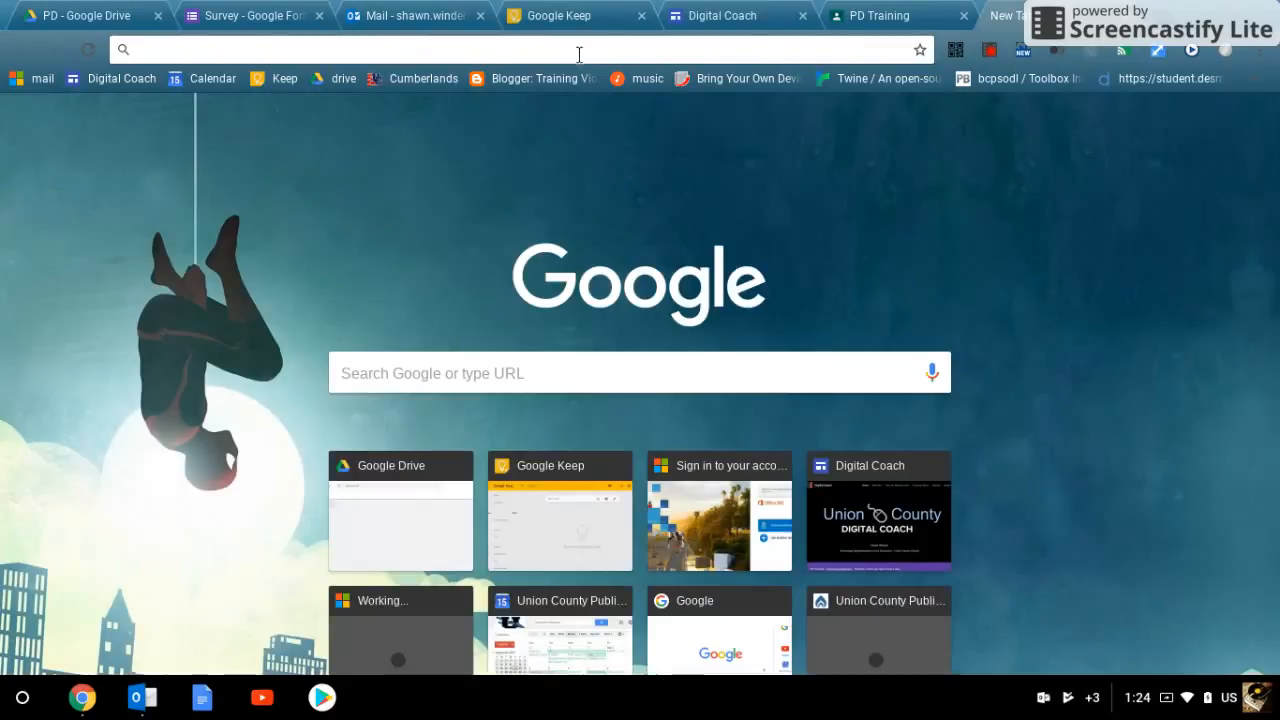
type("do")
key("Return")
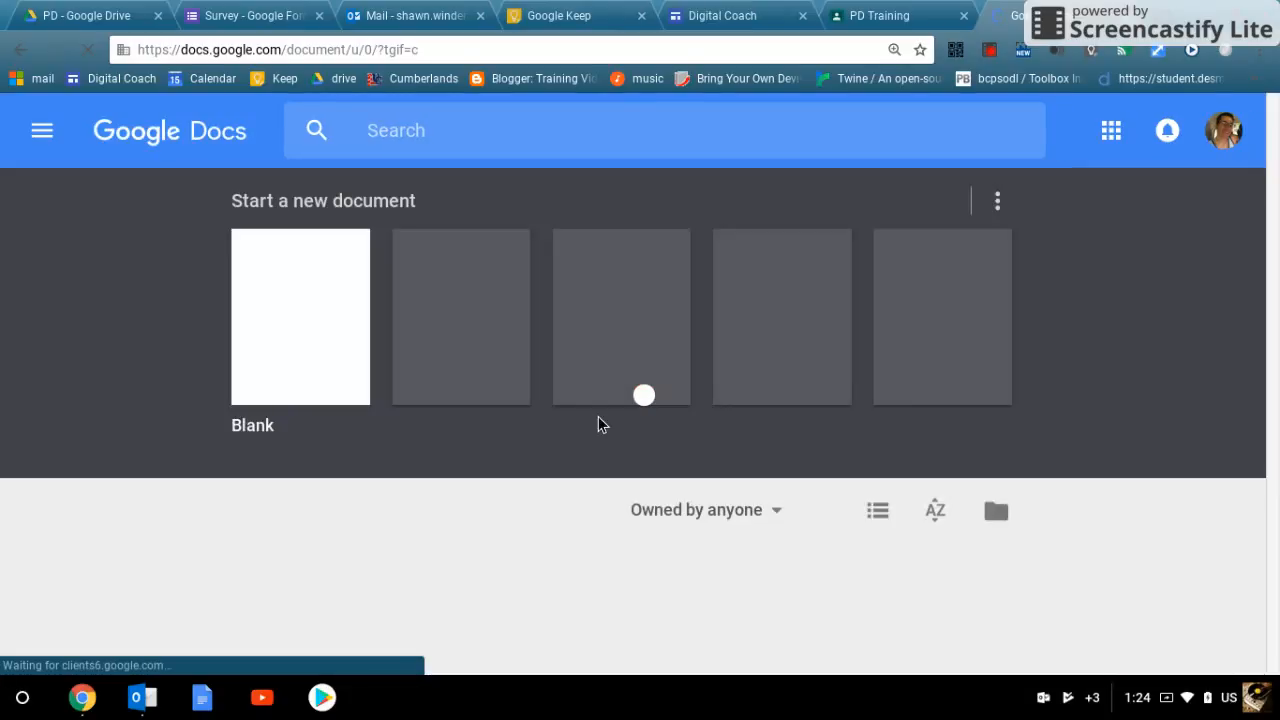
left_click(474, 343)
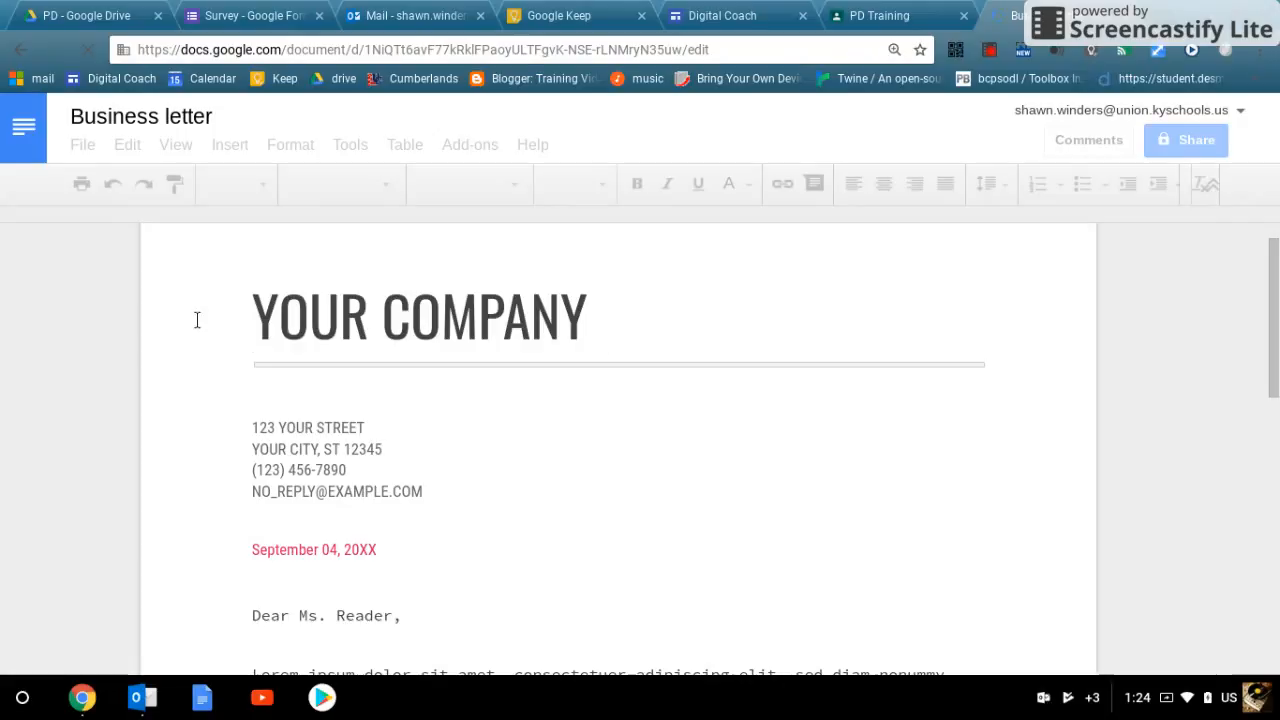
Step: Replace "YOUR" with "Mine" in the letter's company heading, let the changes save to Drive, and close the document
left_click(370, 318)
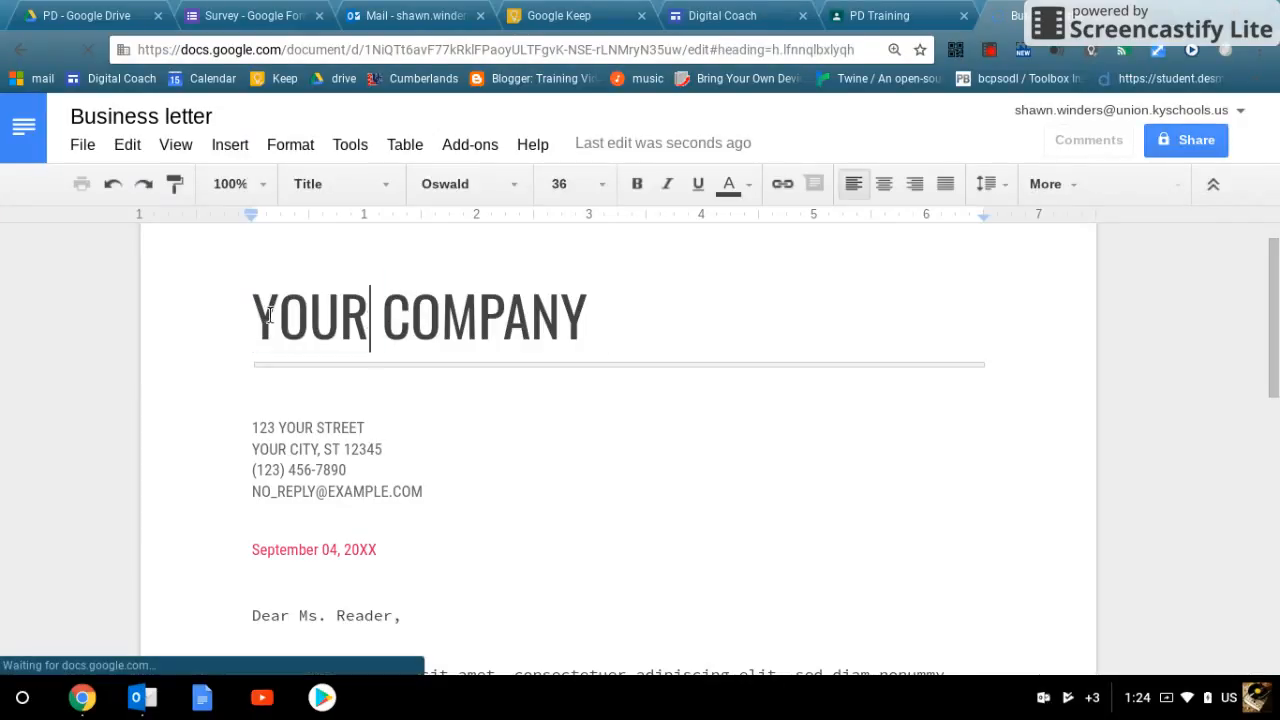
left_click_drag(370, 318, 256, 310)
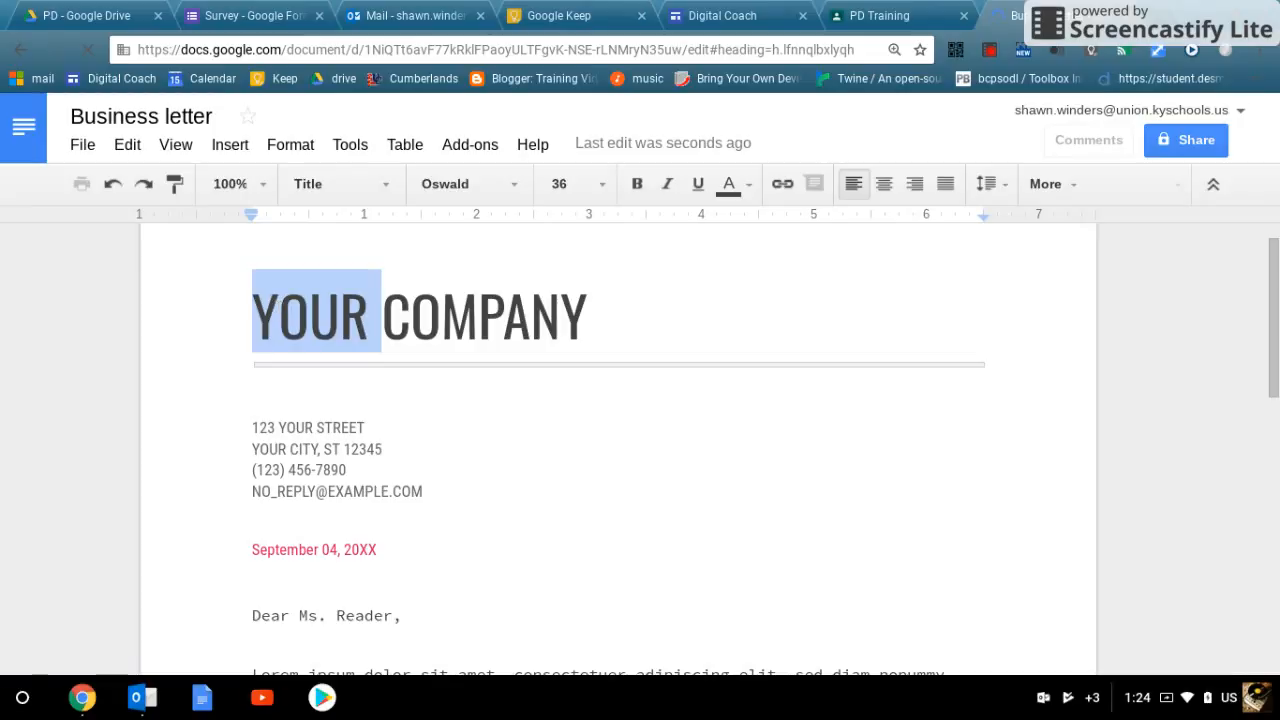
type("Mine")
left_click(378, 452)
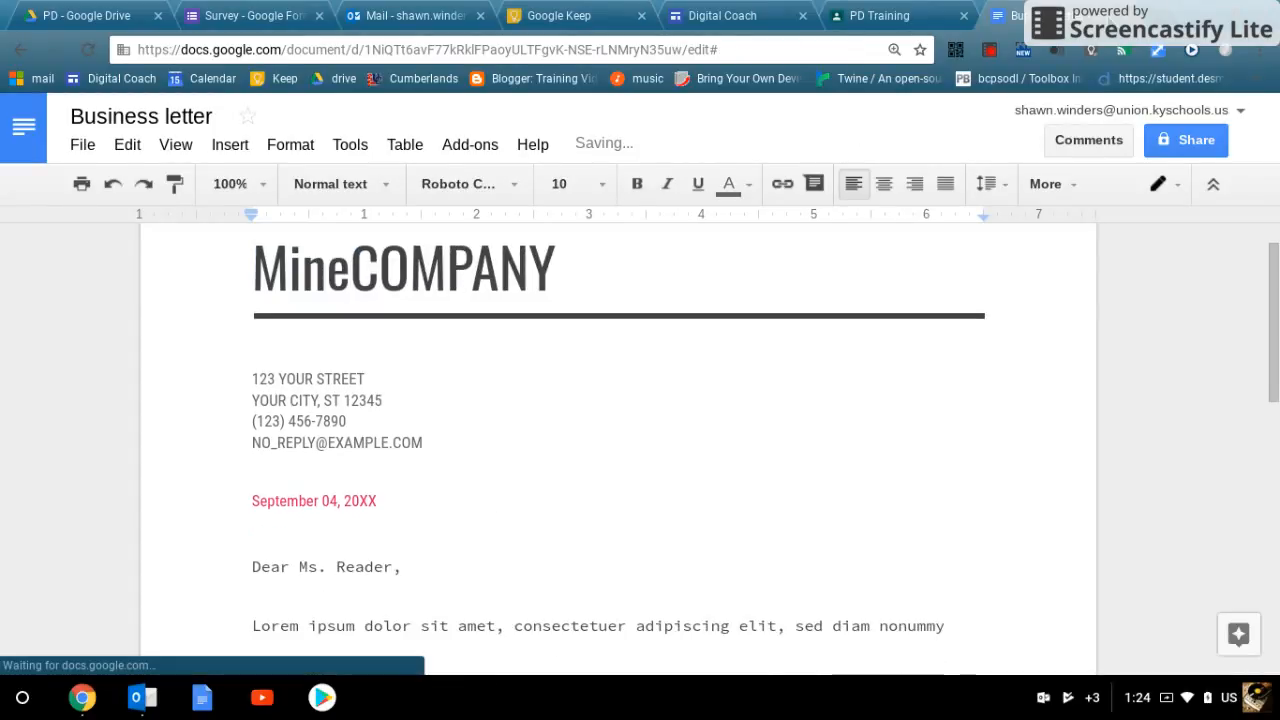
left_click(1125, 16)
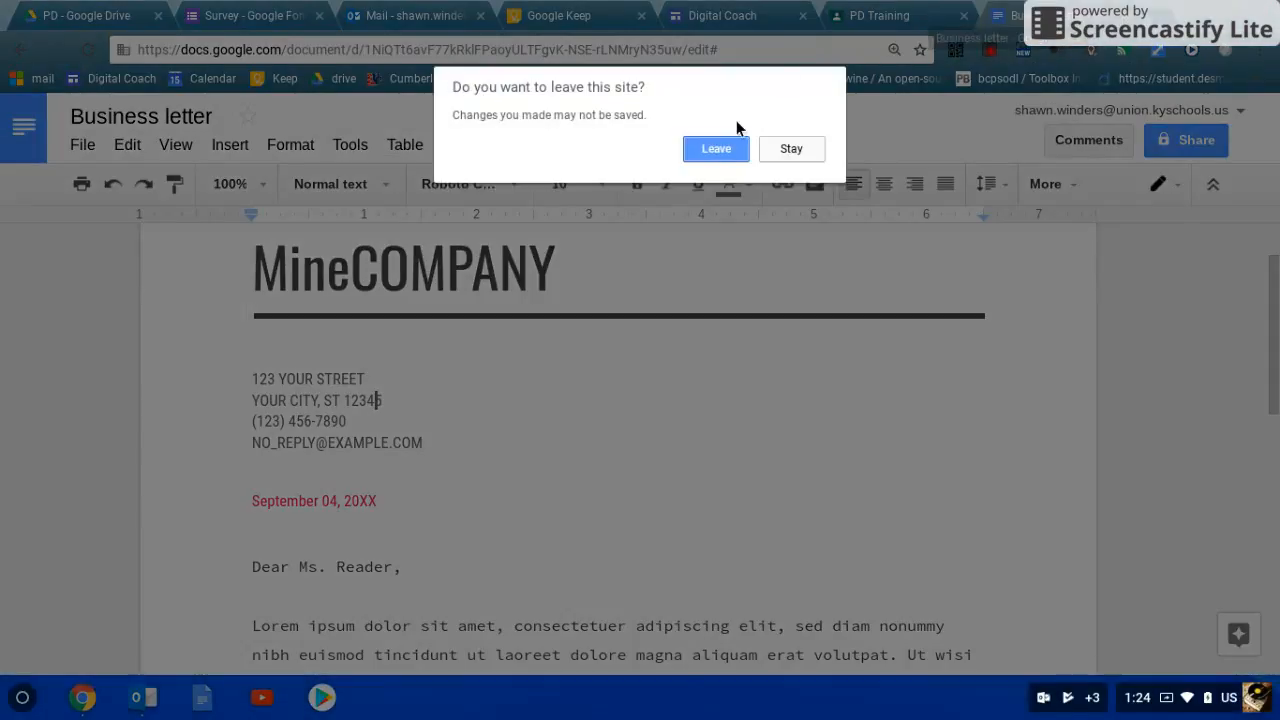
left_click(791, 149)
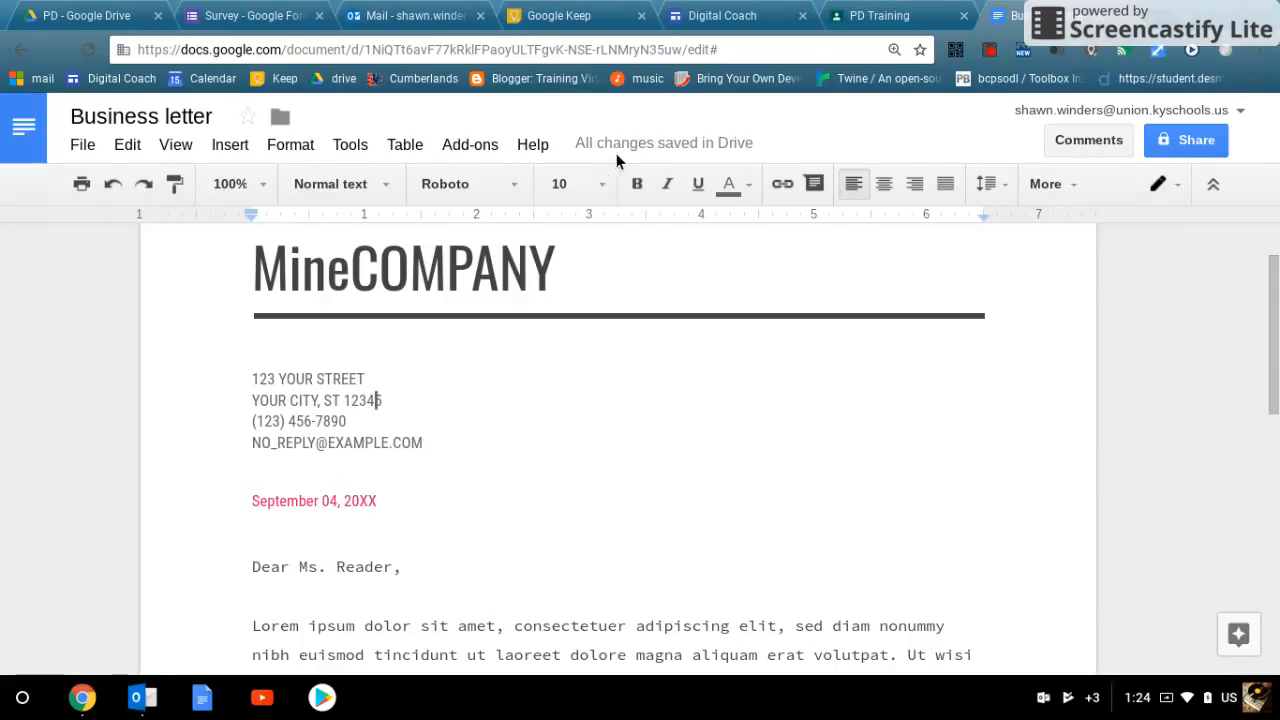
key("ctrl+w")
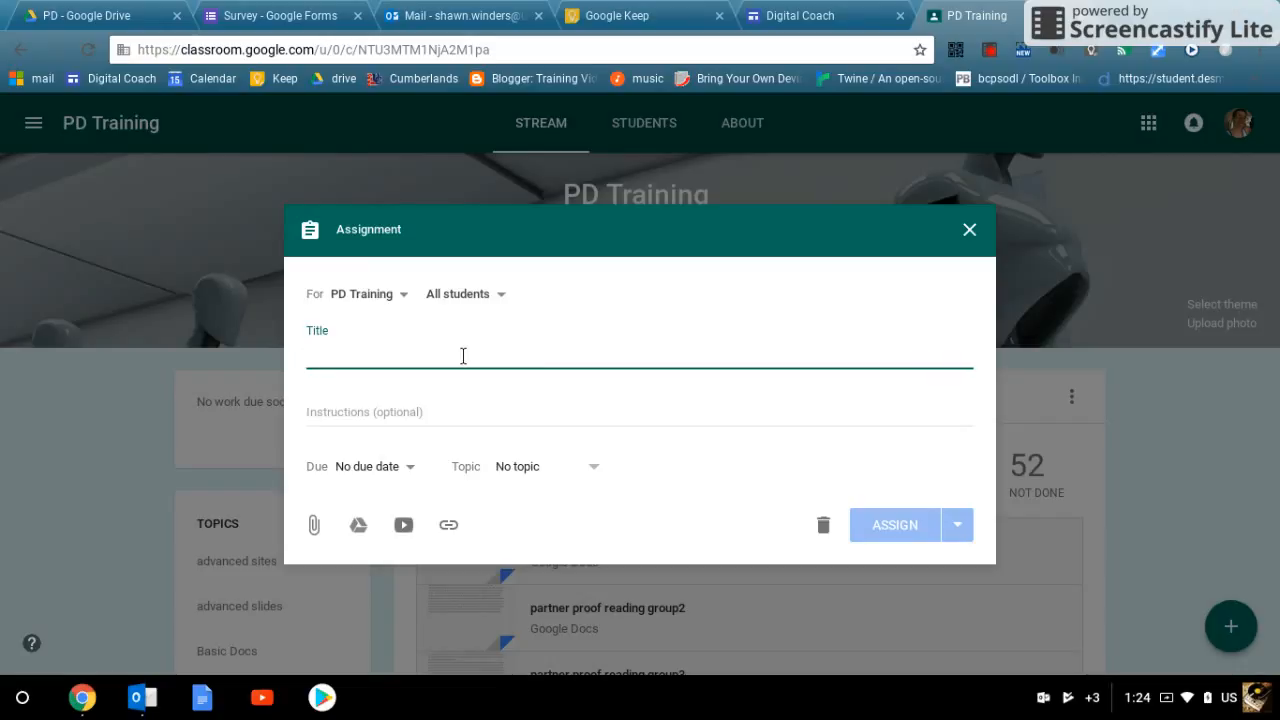
Step: Title the assignment "Worksheet 3" and attach the recent Business letter document from Drive
type("Worksheet 3")
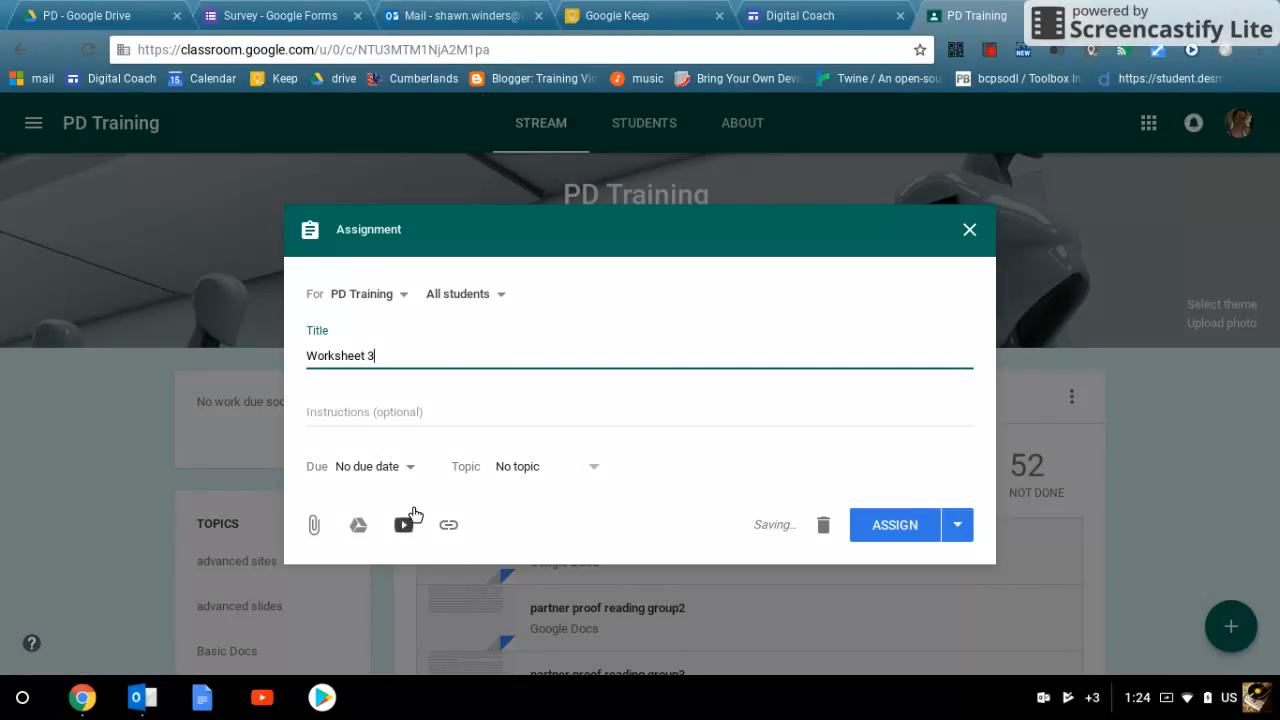
left_click(367, 535)
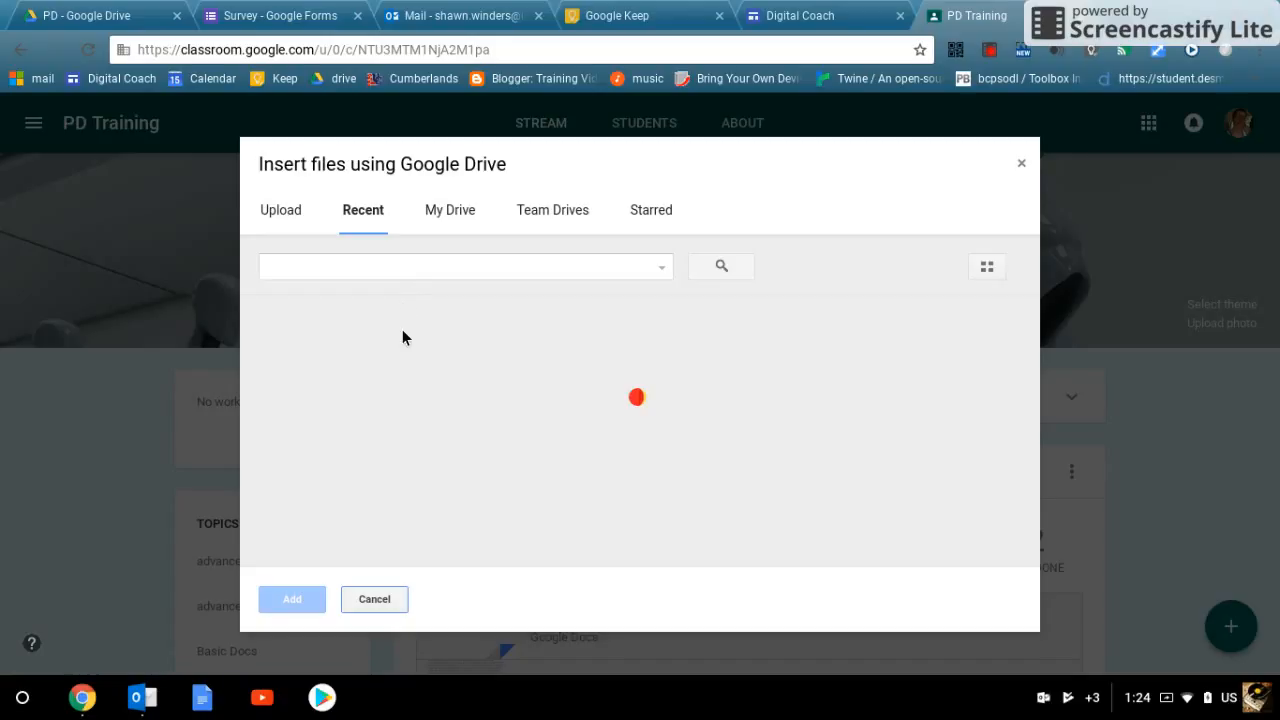
left_click(352, 410)
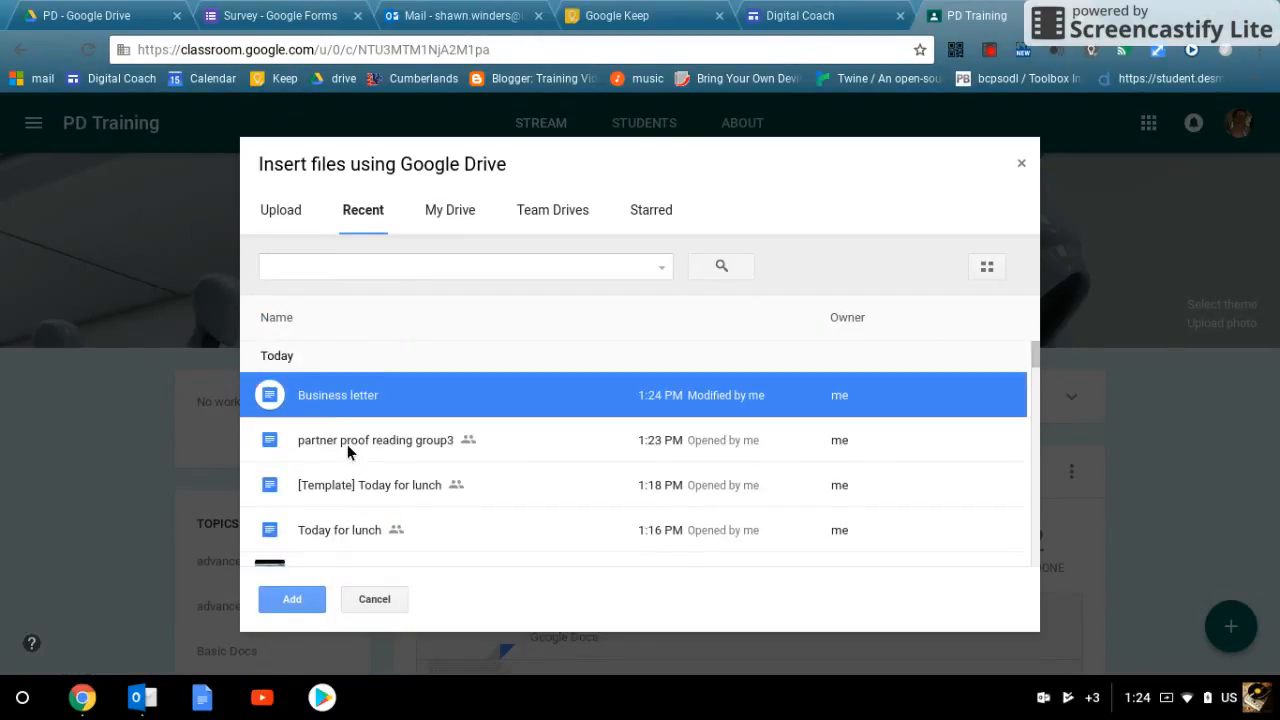
left_click(296, 597)
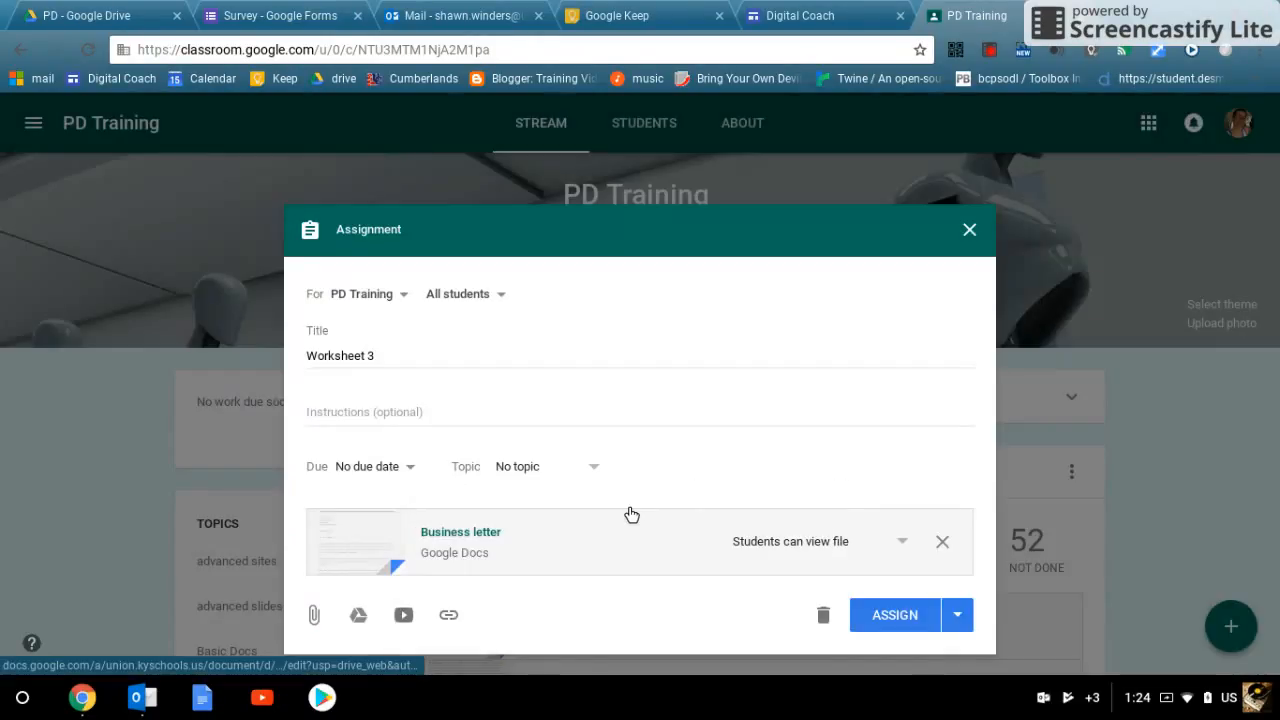
Step: Set the Business letter attachment to "Students can edit file" and assign Worksheet 3 to all students
left_click(887, 506)
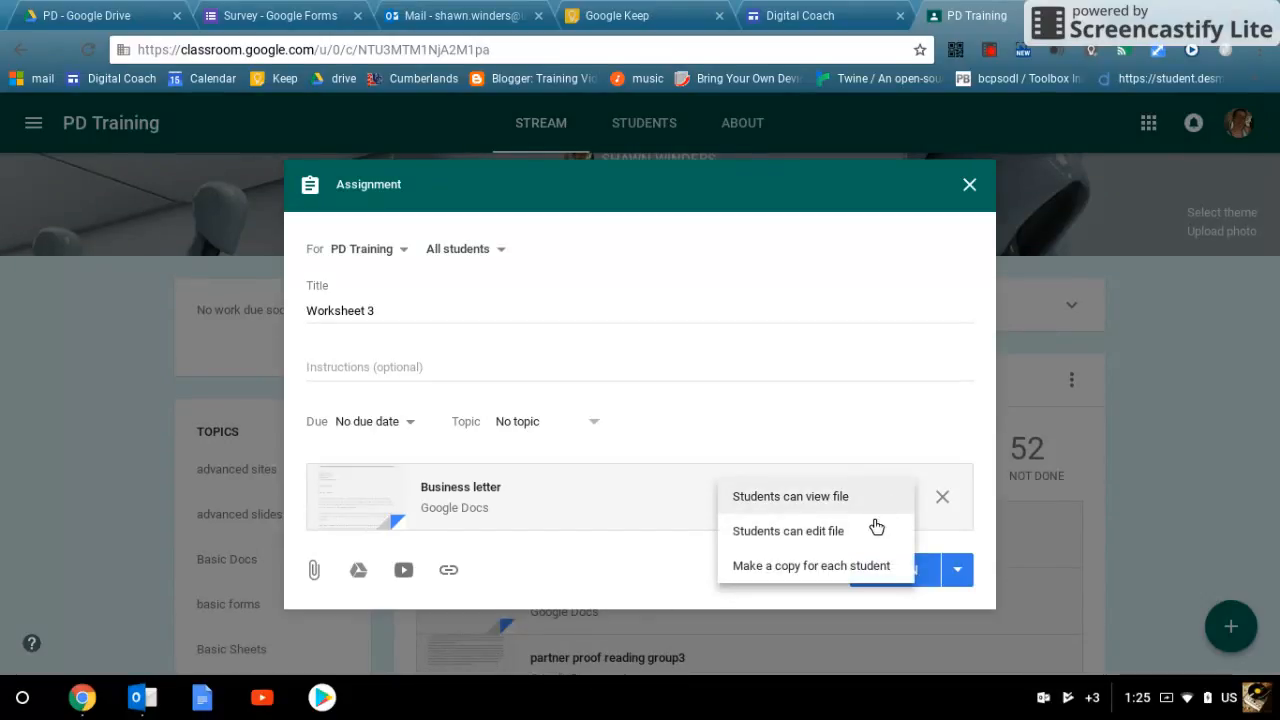
left_click(864, 538)
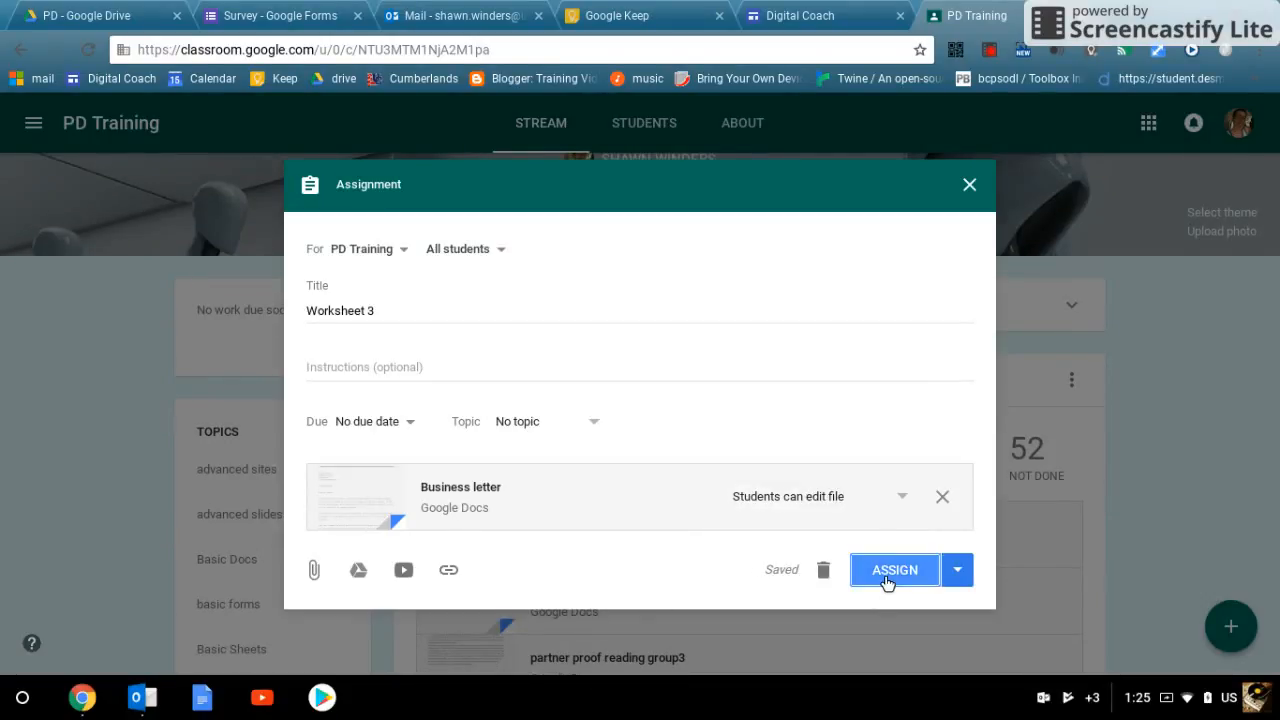
left_click(884, 576)
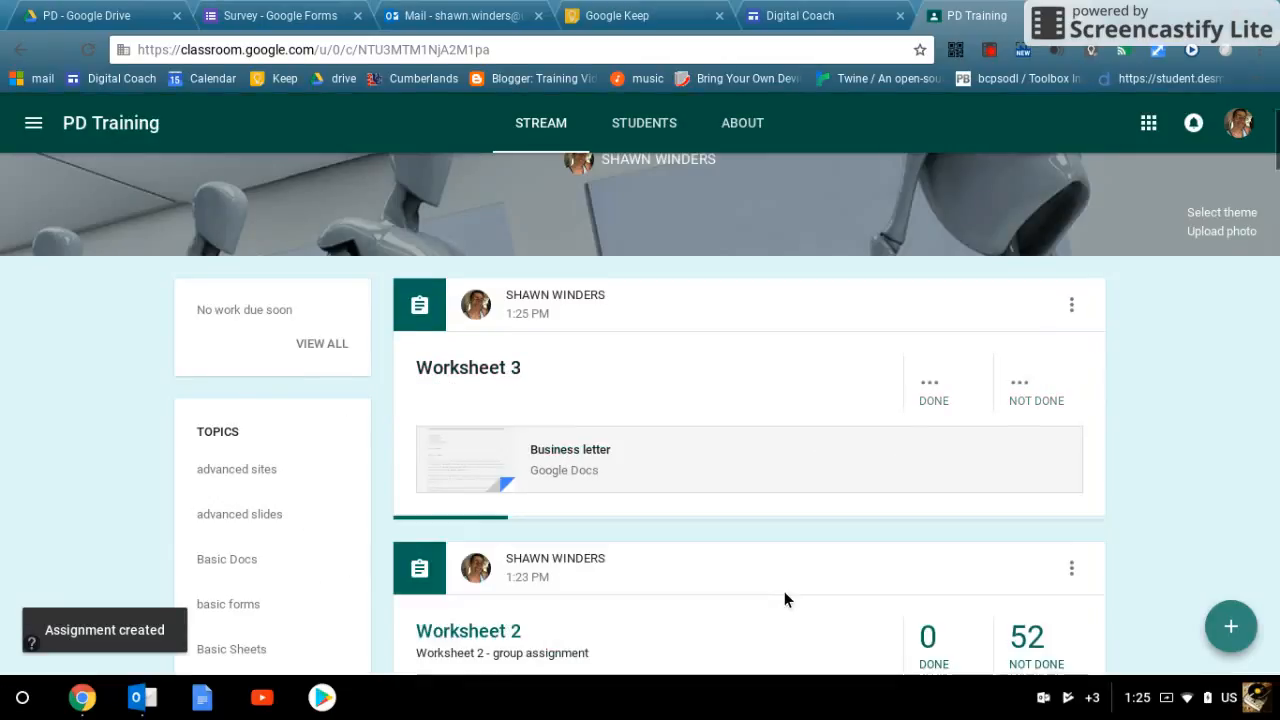
Step: Open a new class announcement and its Drive file picker, and close both without posting
scroll(781, 592, "down", 1)
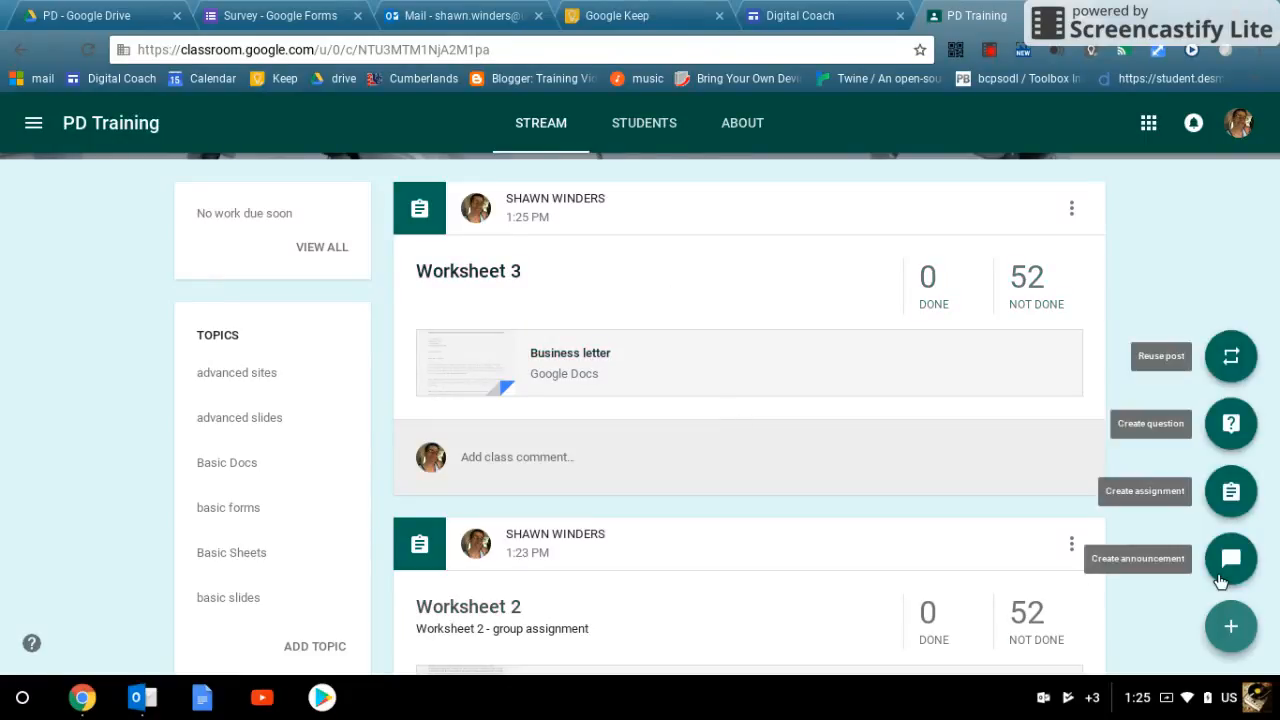
mouse_move(1231, 620)
left_click(1231, 560)
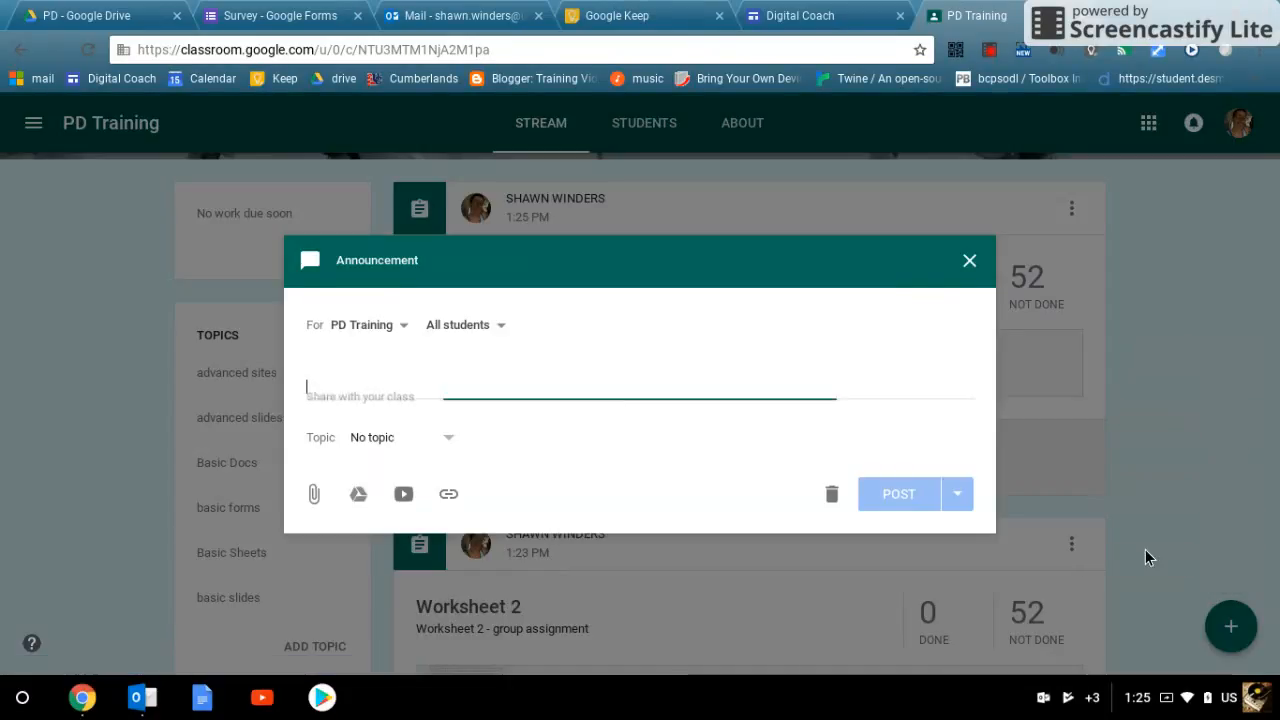
left_click(360, 496)
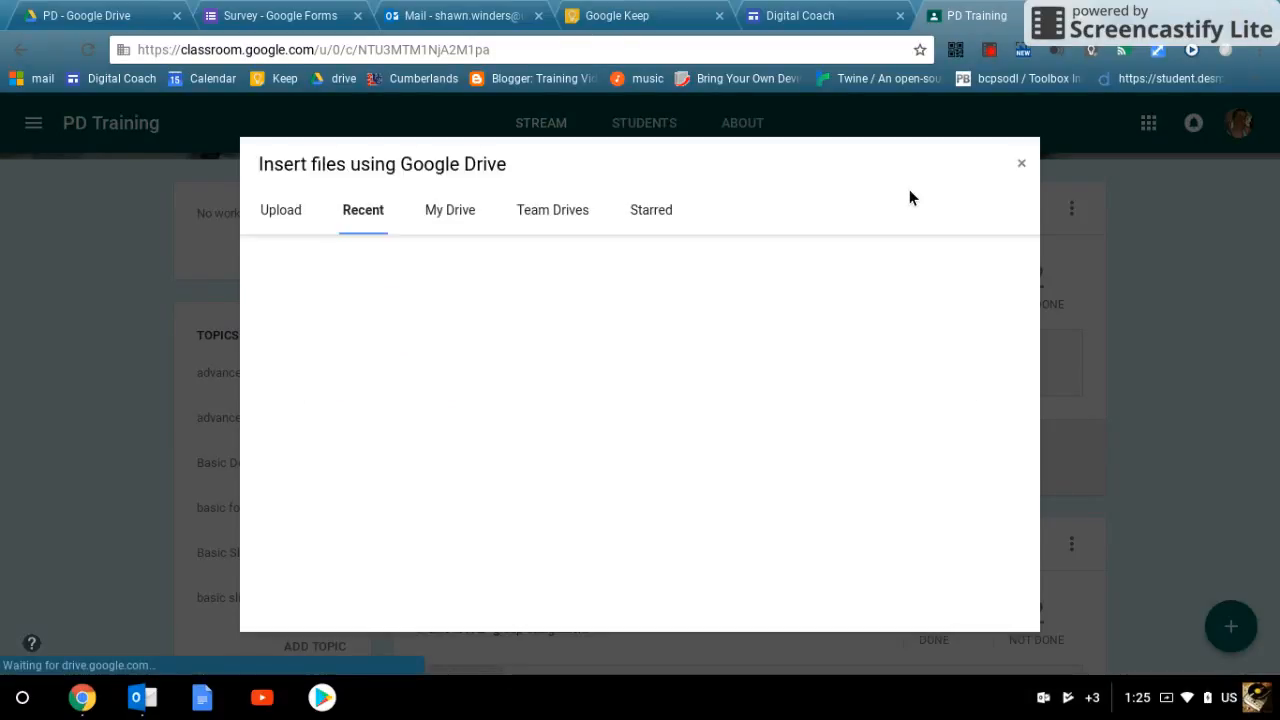
left_click(1023, 166)
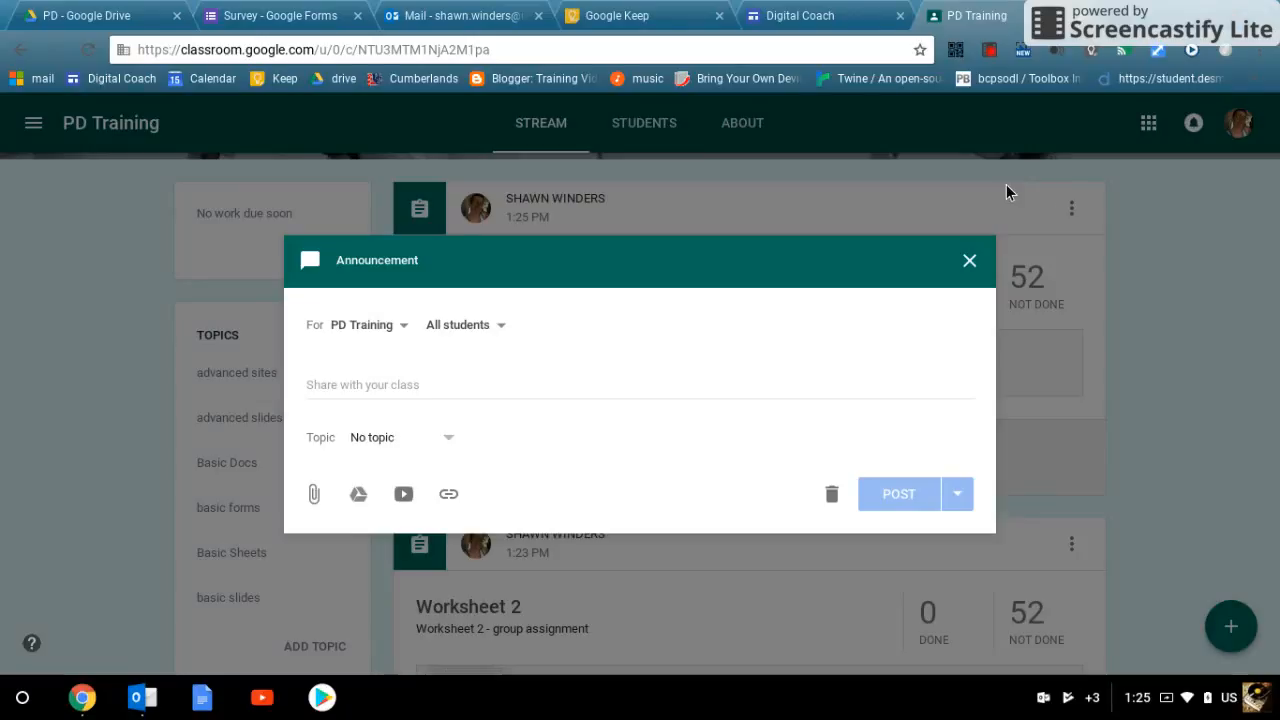
left_click(969, 261)
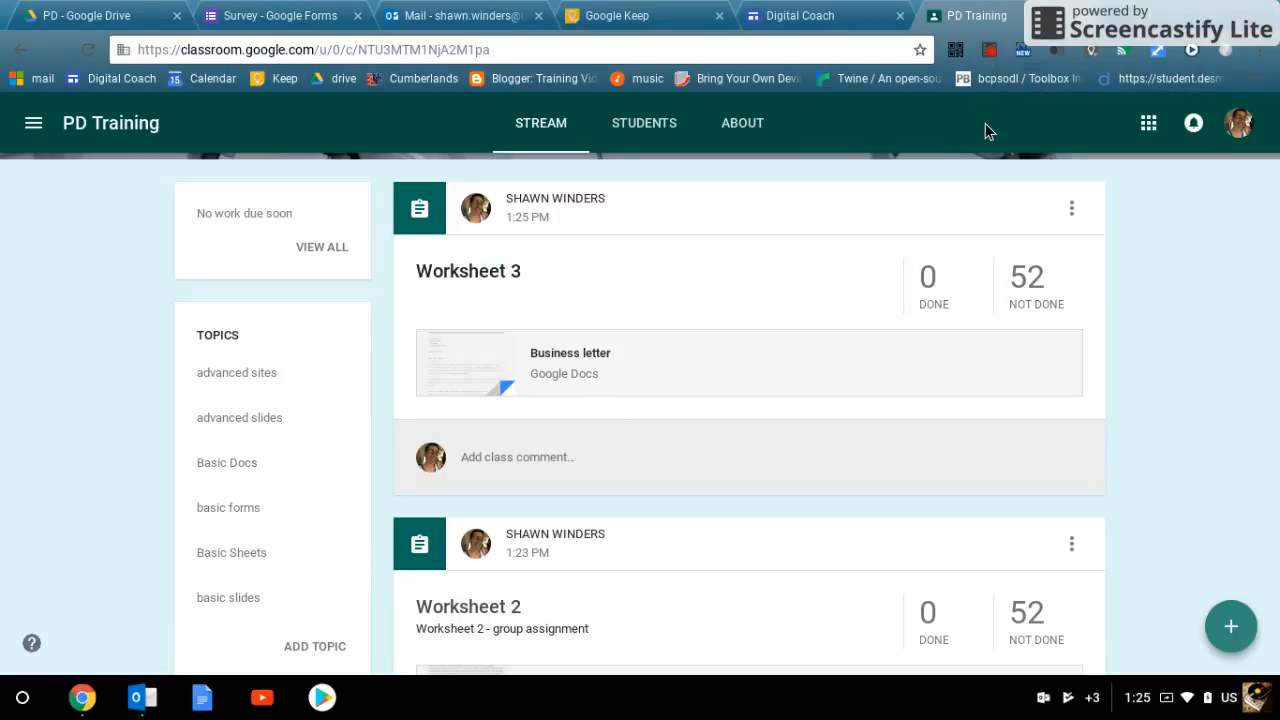
left_click(989, 49)
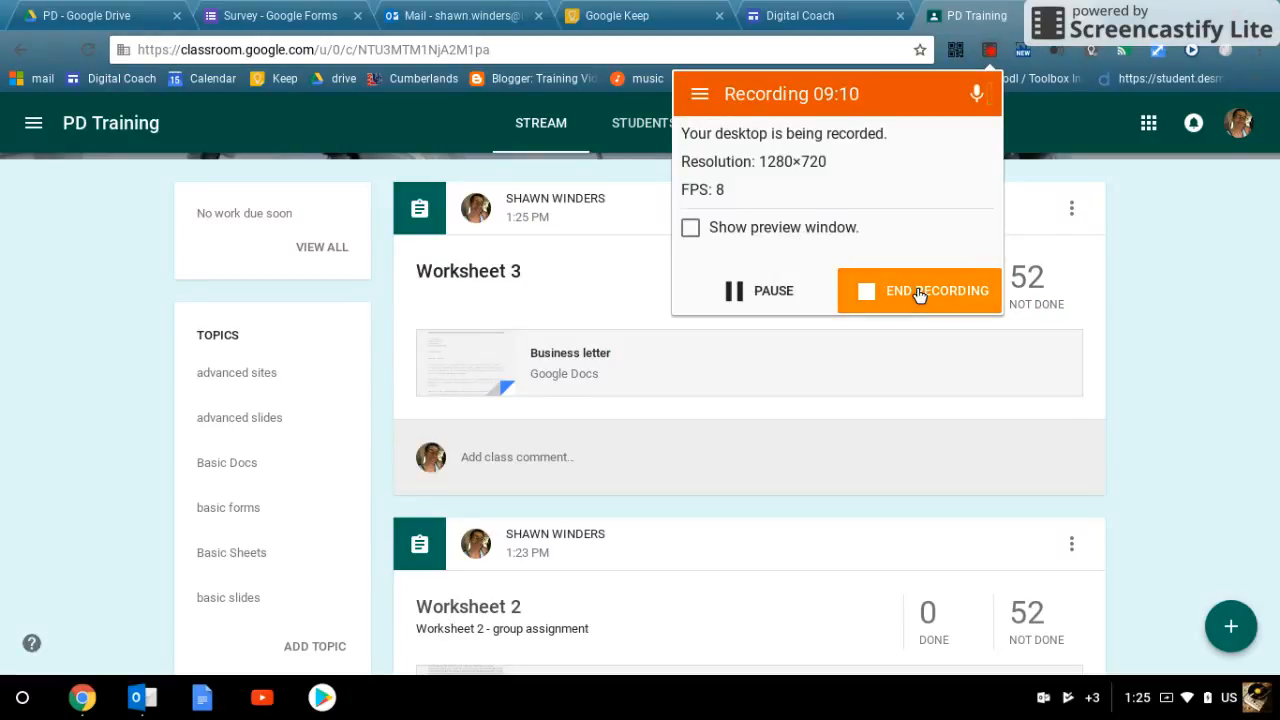